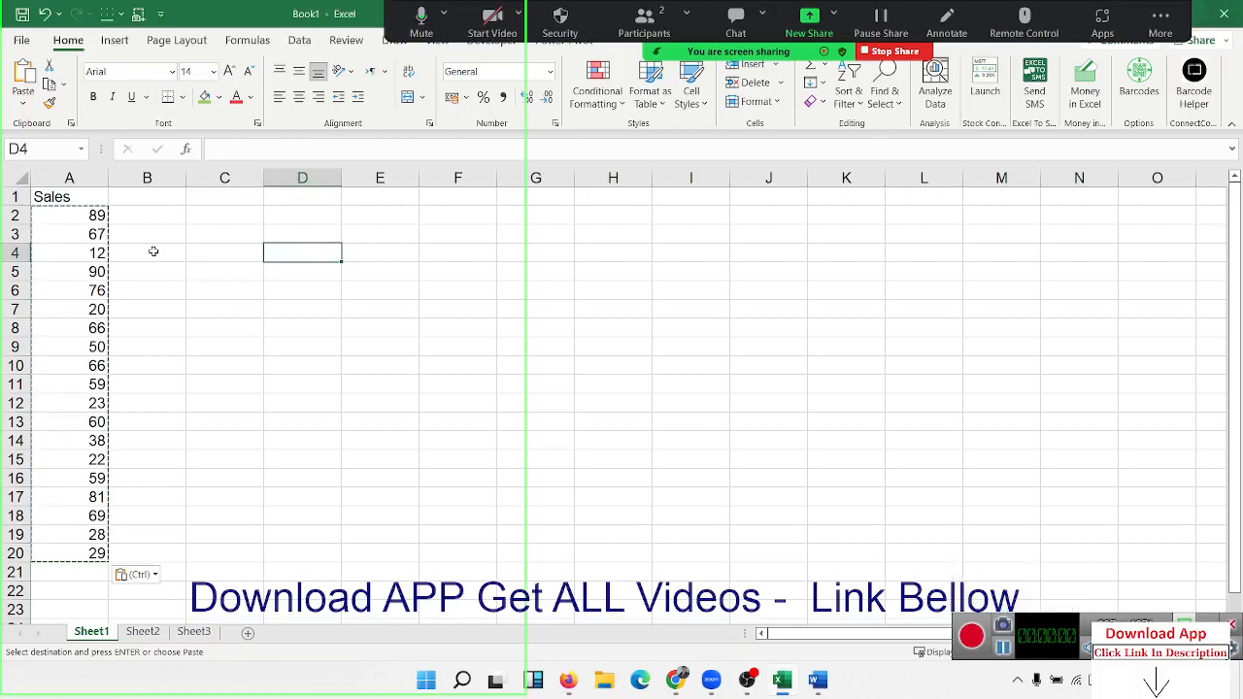
Cancel the pending copy of the sales values in A2:A20.
{"action": "left_click", "coordinate": [94, 232]}
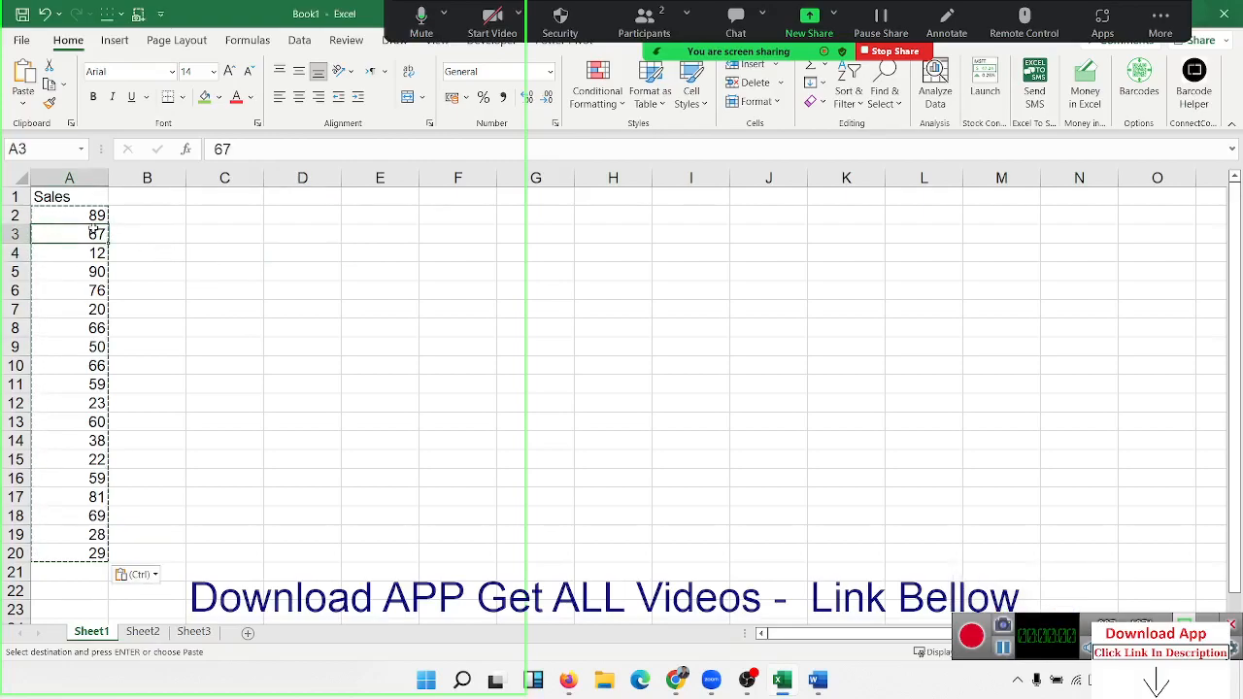
{"action": "key", "text": "Escape"}
{"action": "left_click", "coordinate": [217, 215]}
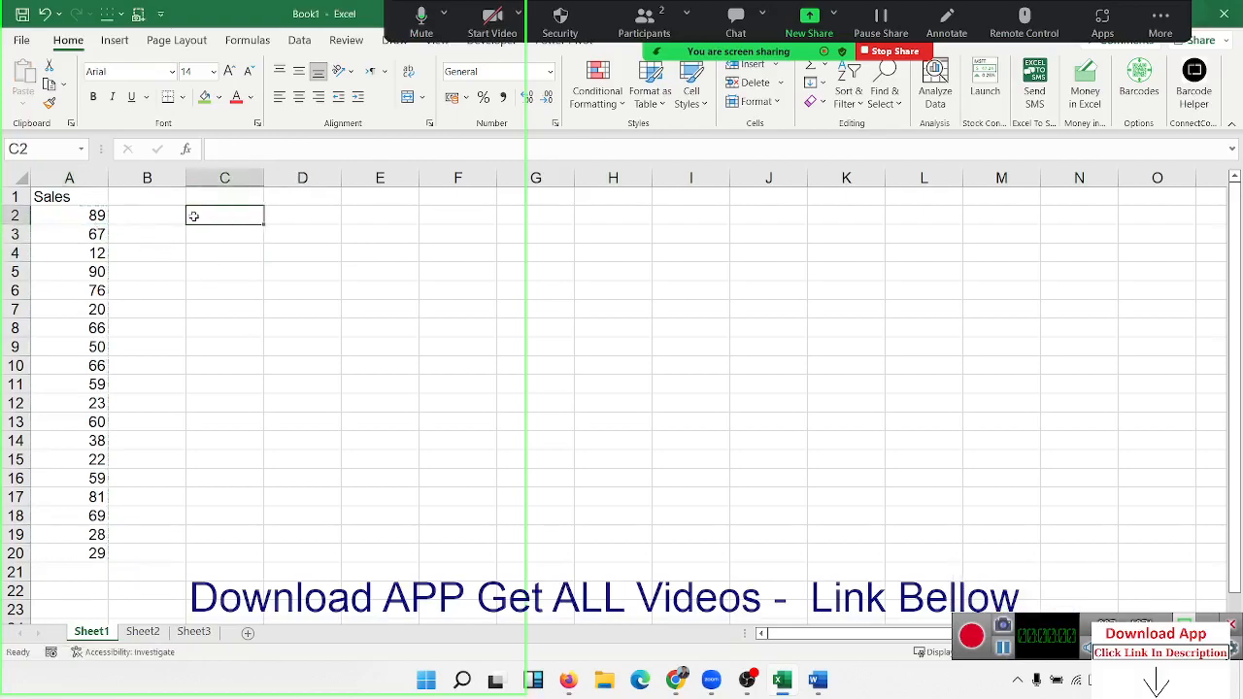
Enter the condition >50 in D2 and its incentive amount 500 in E2.
{"action": "left_click", "coordinate": [270, 216]}
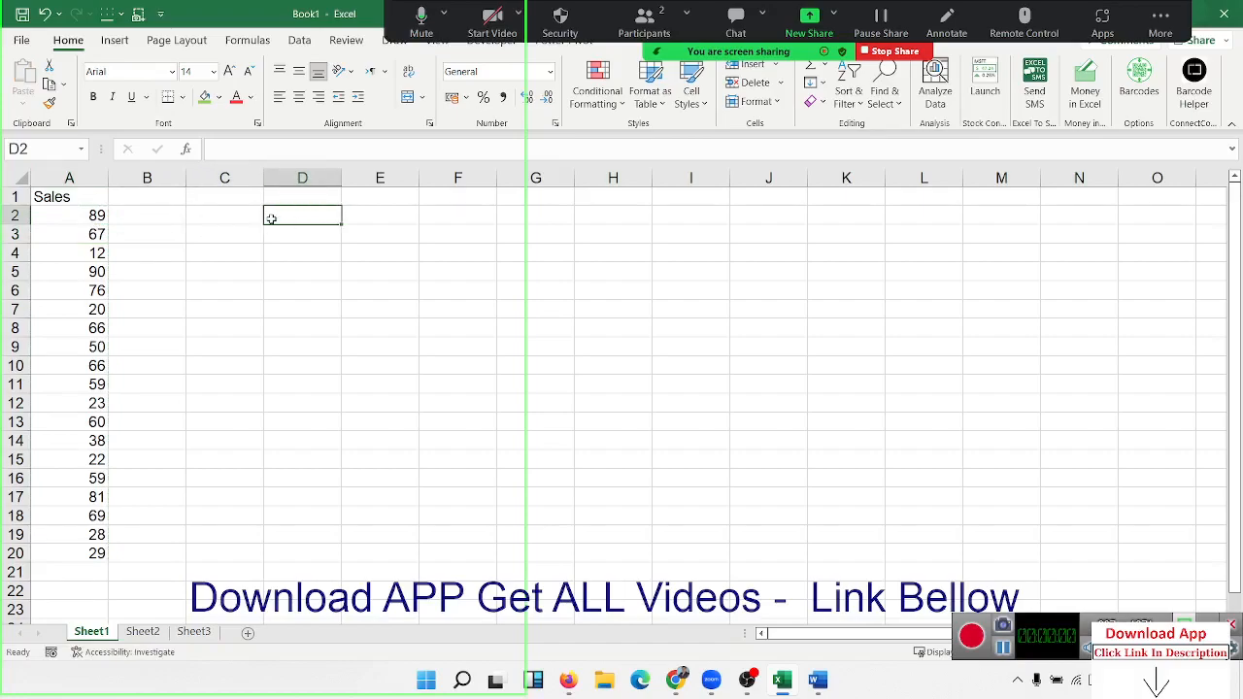
{"action": "type", "text": "<"}
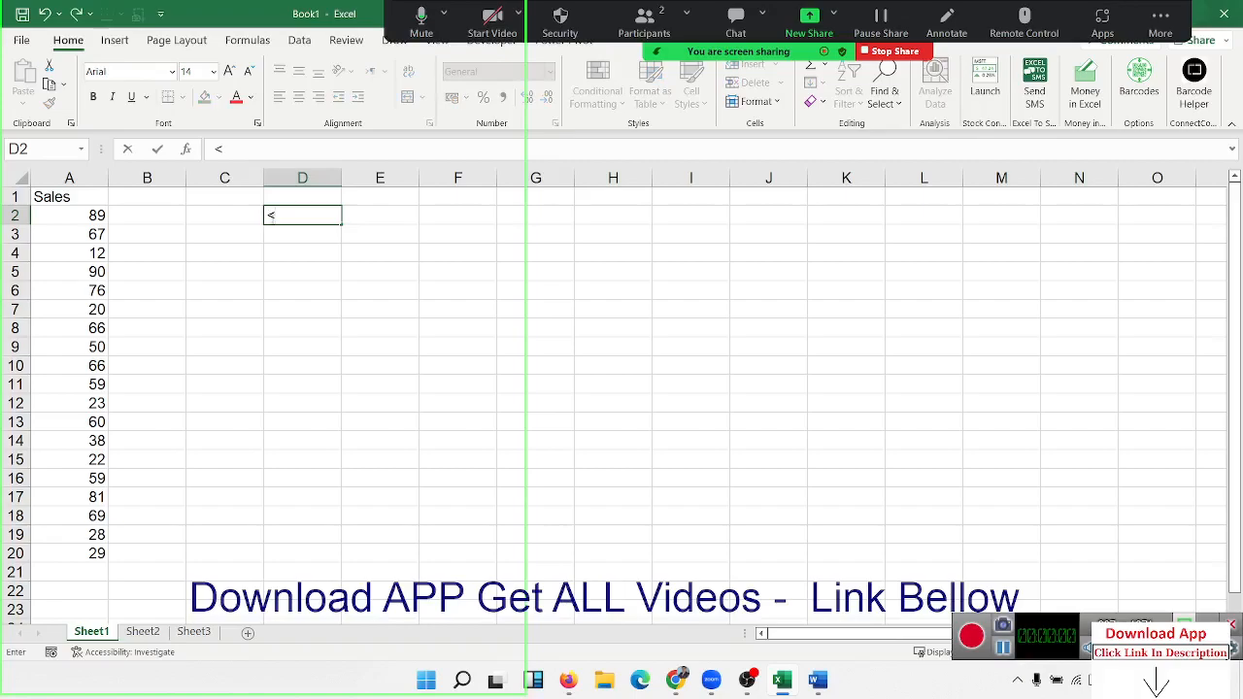
{"action": "key", "text": "Escape"}
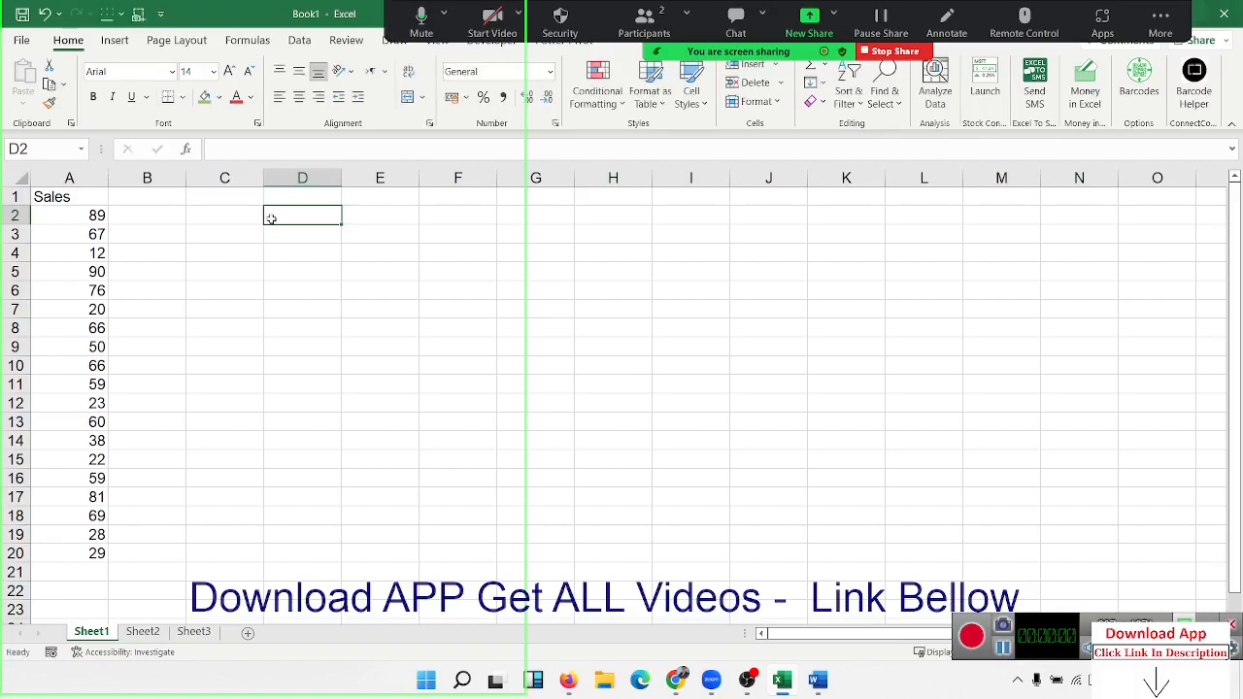
{"action": "type", "text": ">50"}
{"action": "key", "text": "Tab"}
{"action": "type", "text": "500"}
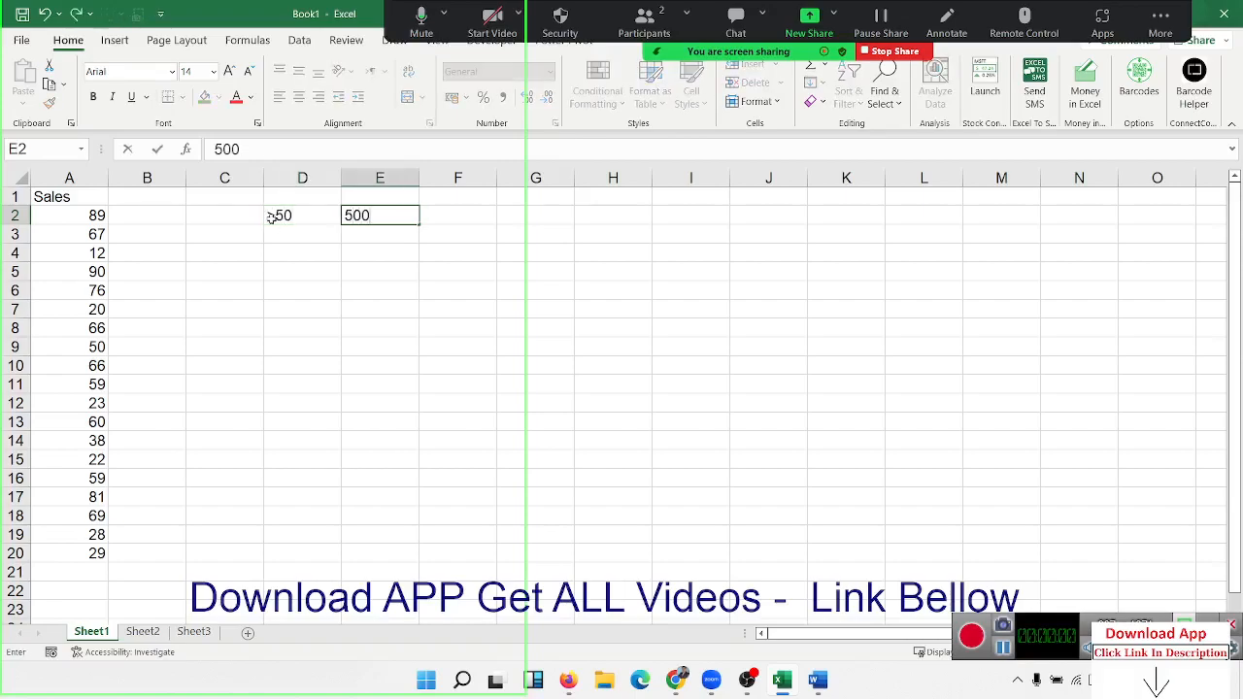
{"action": "key", "text": "Return"}
Enter the condition <50 in D3 and its incentive amount 100 in E3.
{"action": "type", "text": "<100"}
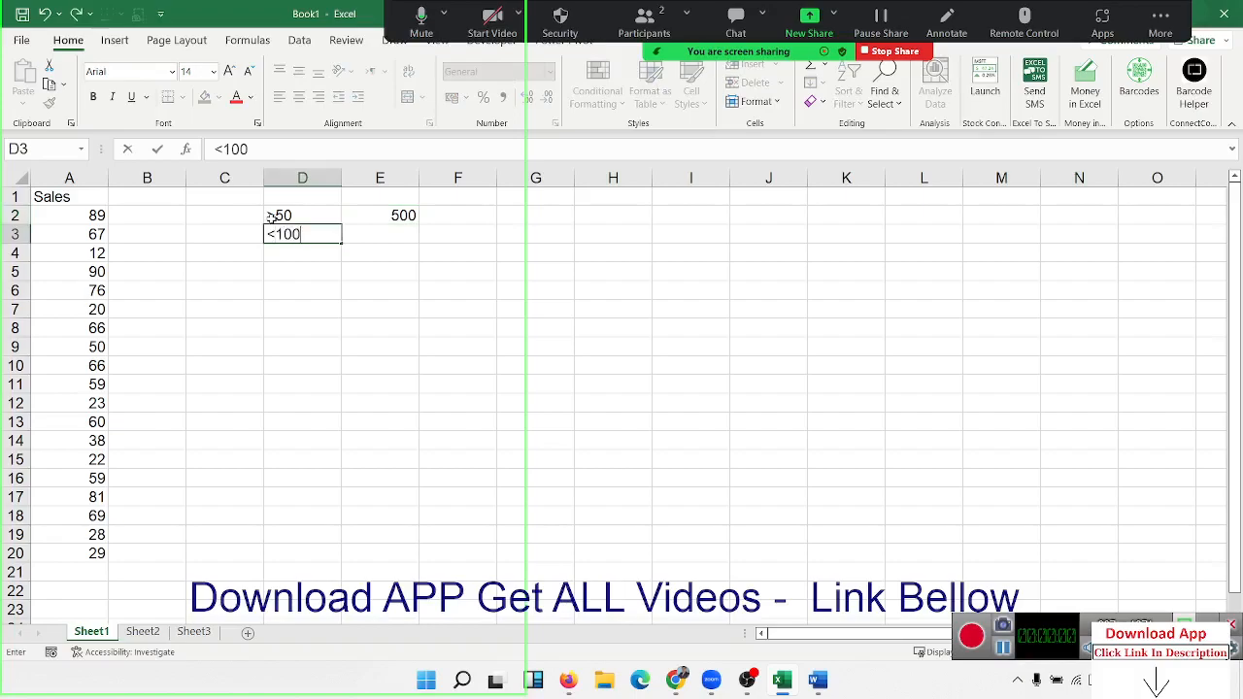
{"action": "key", "text": "Tab"}
{"action": "key", "text": "Left"}
{"action": "type", "text": "<50"}
{"action": "key", "text": "Tab"}
{"action": "type", "text": "100"}
{"action": "key", "text": "Return"}
Enter the formula =IF(A2>50,500,100) in cell B2.
{"action": "key", "text": "Left"}
{"action": "key", "text": "Up"}
{"action": "key", "text": "Up"}
{"action": "key", "text": "Left"}
{"action": "type", "text": "=IF(`"}
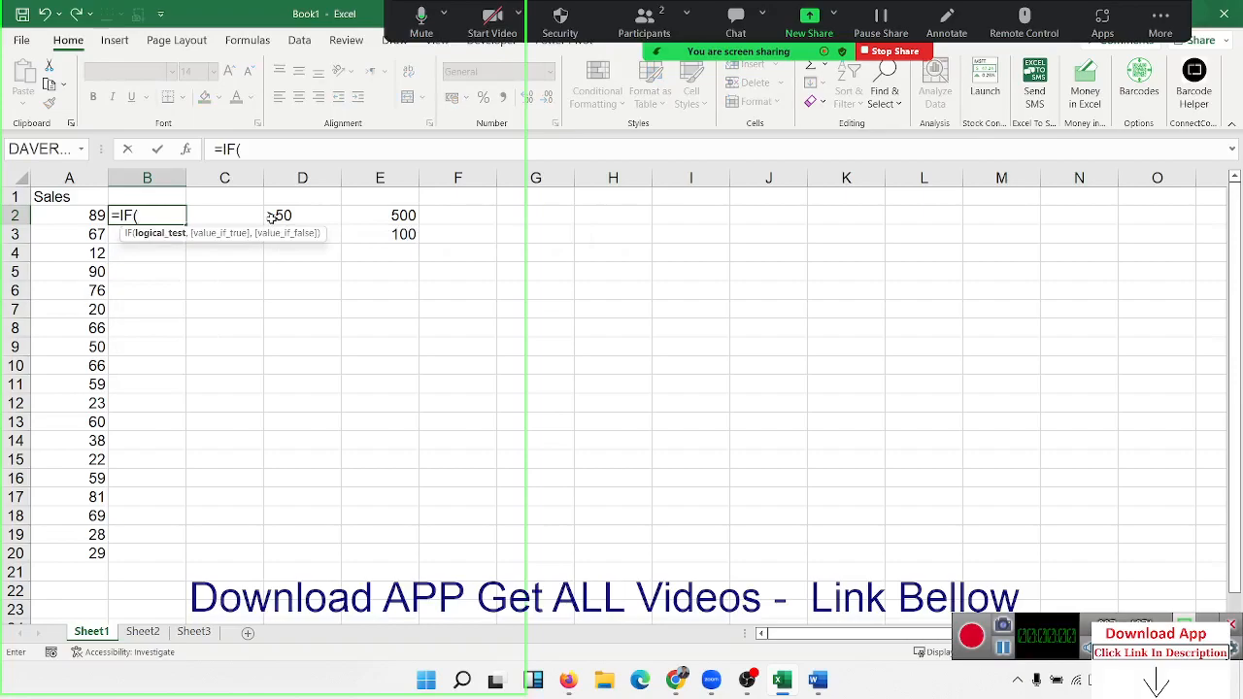
{"action": "key", "text": "Left"}
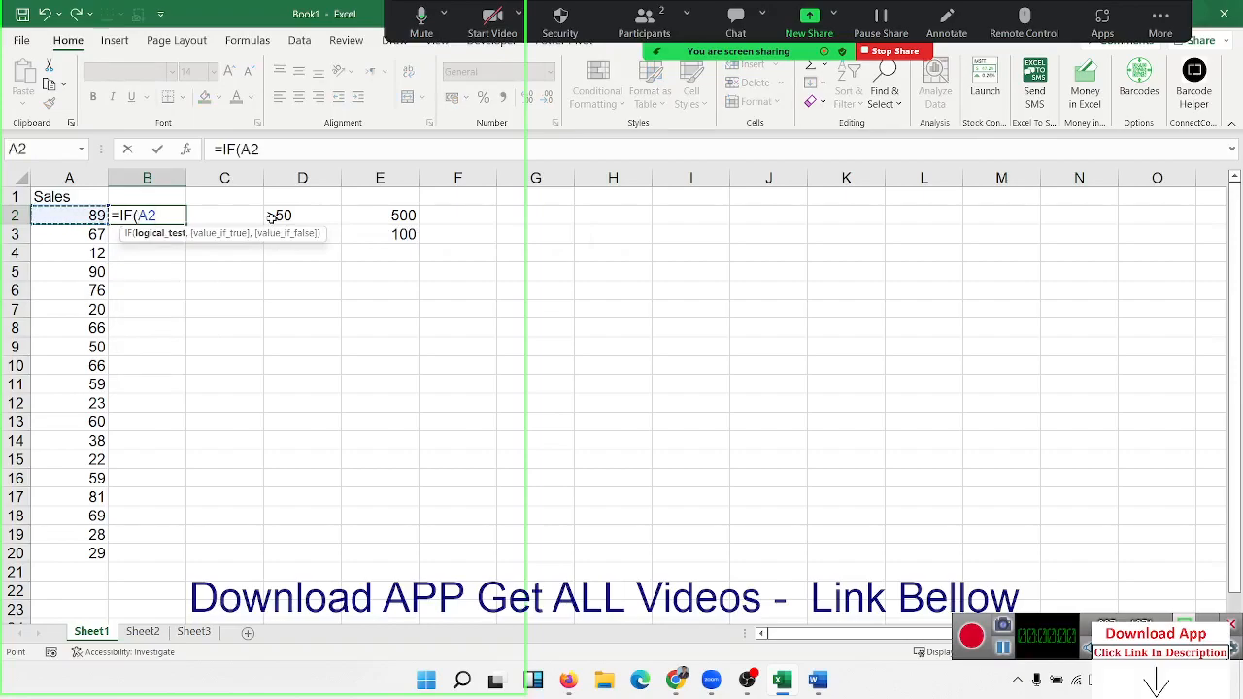
{"action": "type", "text": ">50"}
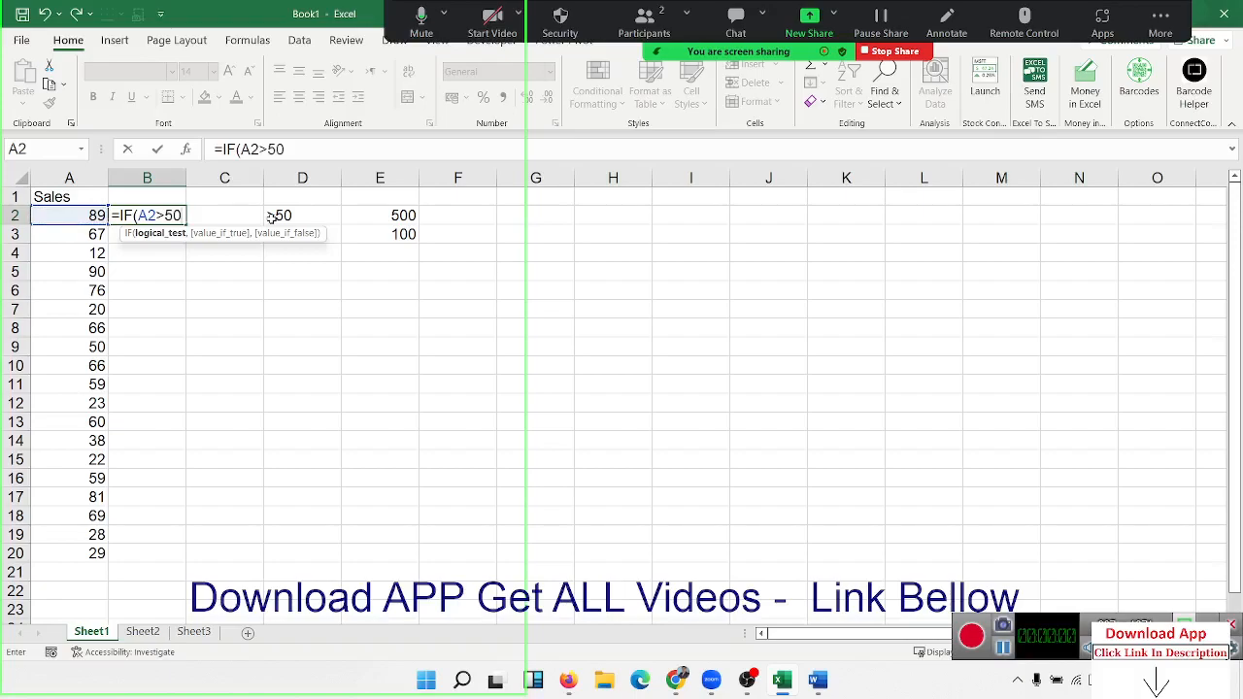
{"action": "type", "text": ",5000"}
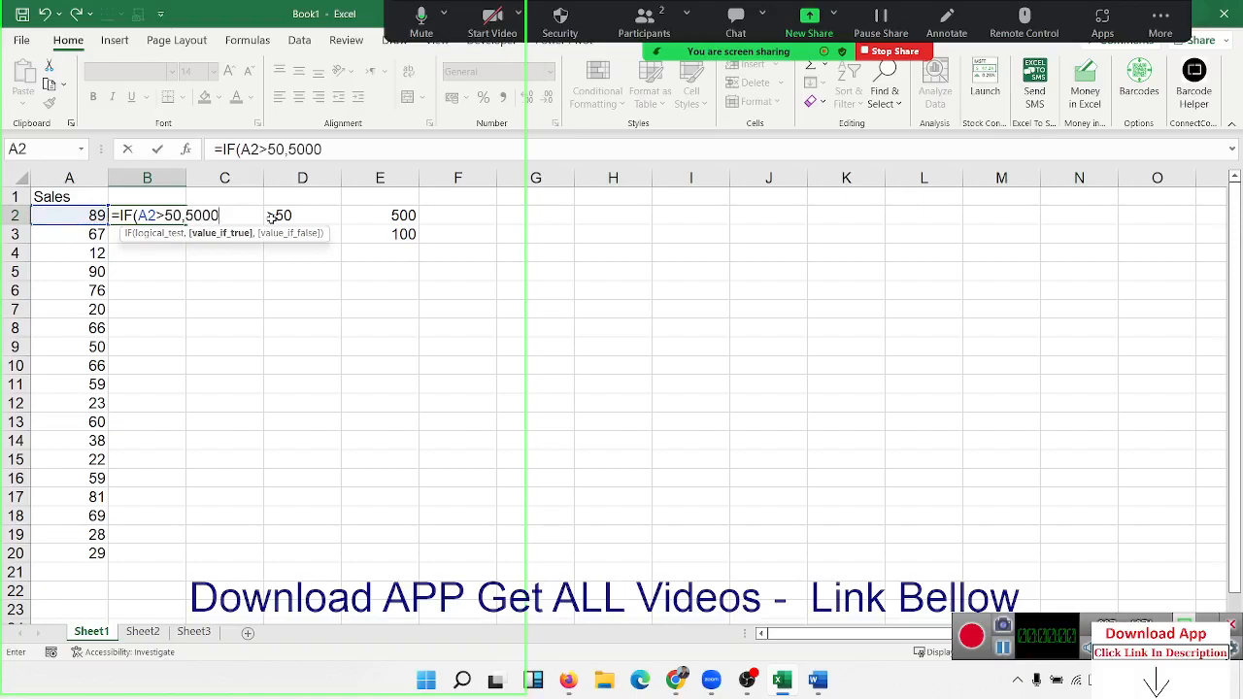
{"action": "key", "text": "BackSpace"}
{"action": "type", "text": ",100"}
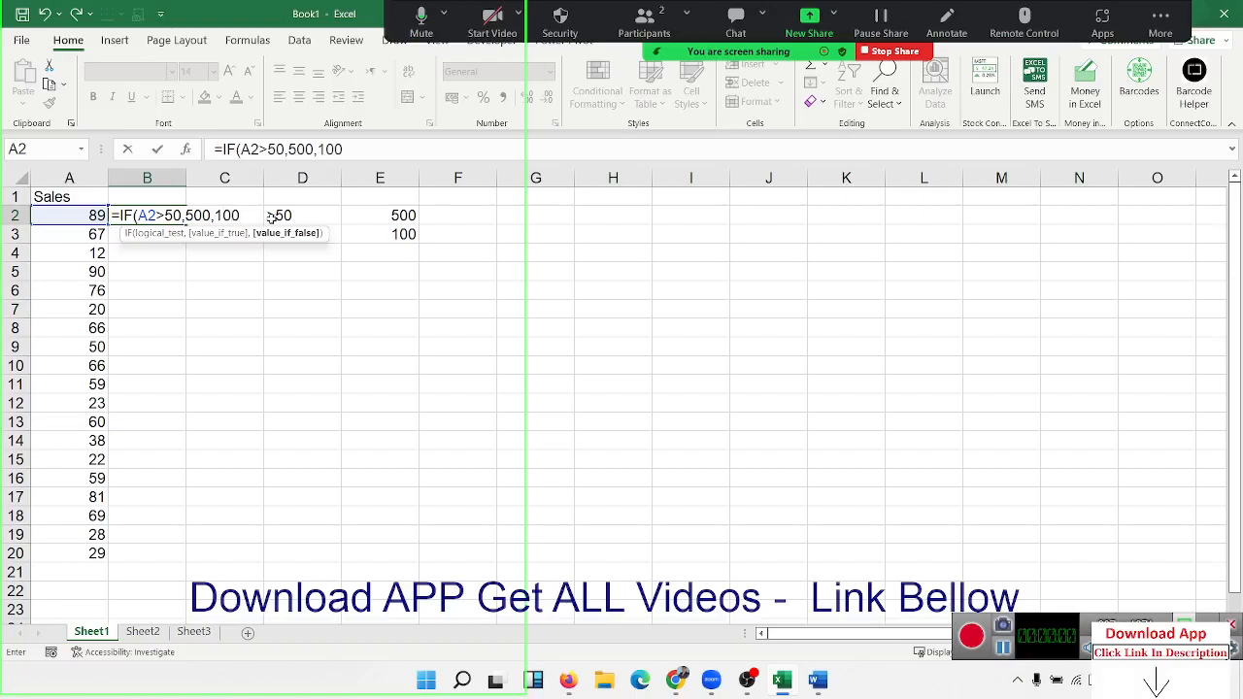
{"action": "key", "text": "Return"}
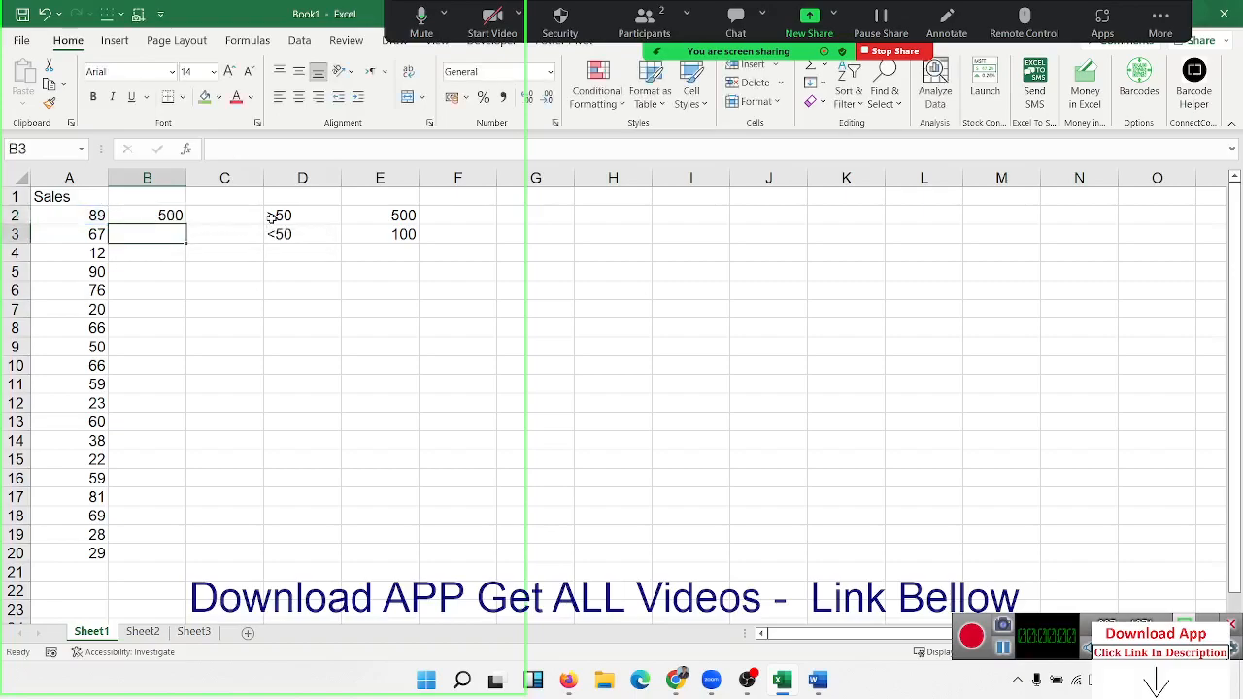
Clear the IF formula in B2 and the conditions and amounts in D2:E3.
{"action": "key", "text": "Up"}
{"action": "key", "text": "Delete"}
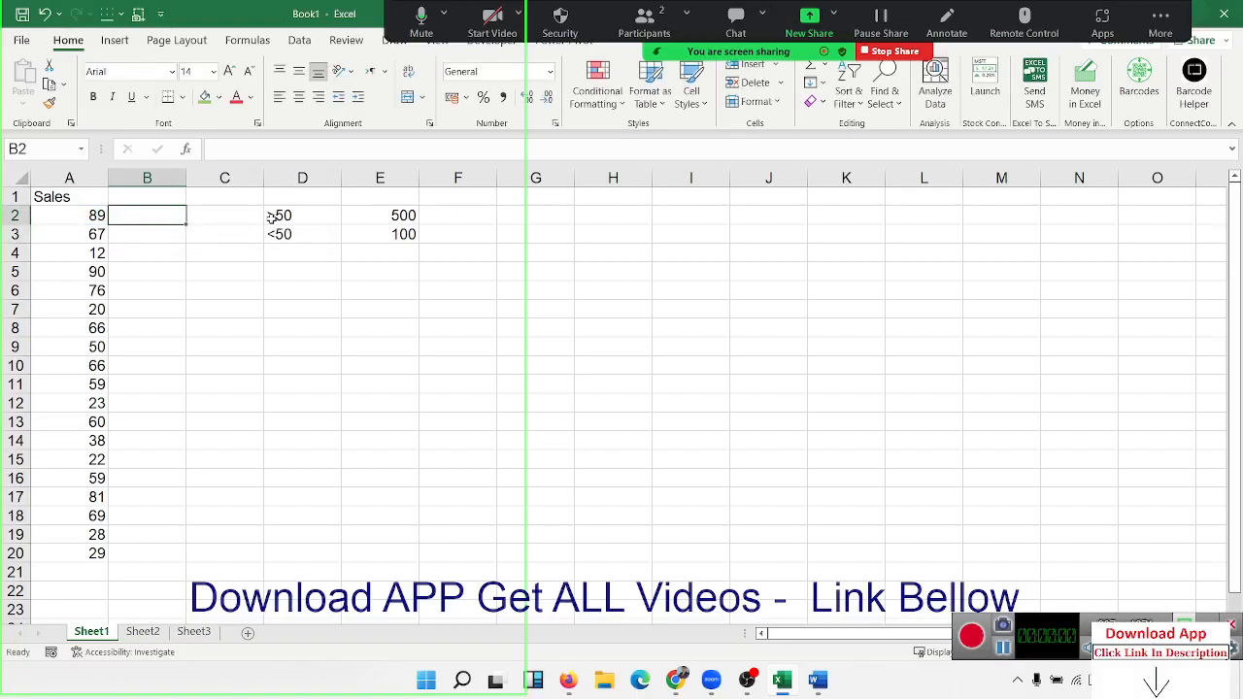
{"action": "key", "text": "Right"}
{"action": "key", "text": "Right"}
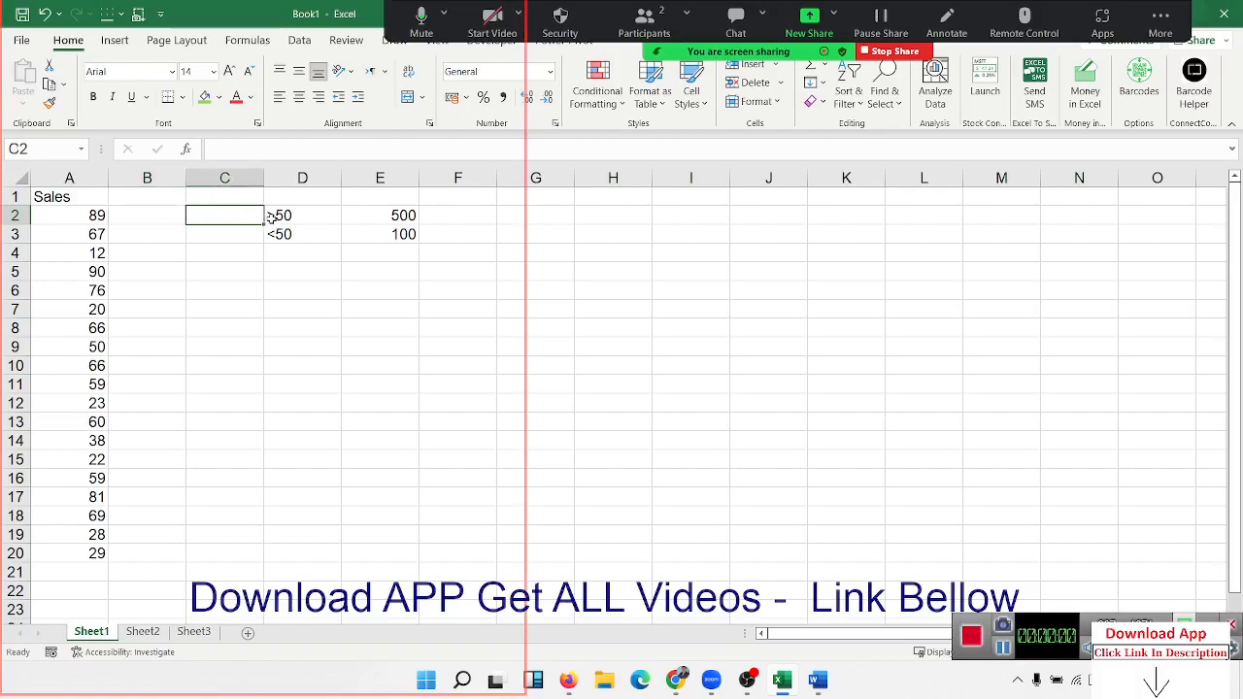
{"action": "key", "text": "shift+Down"}
{"action": "key", "text": "Up"}
{"action": "key", "text": "shift+Right"}
{"action": "key", "text": "shift+Down"}
{"action": "key", "text": "Delete"}
Enter the range 50-80 in D2 with 800 in E2, and 0 in E3.
{"action": "key", "text": "Up"}
{"action": "key", "text": "Down"}
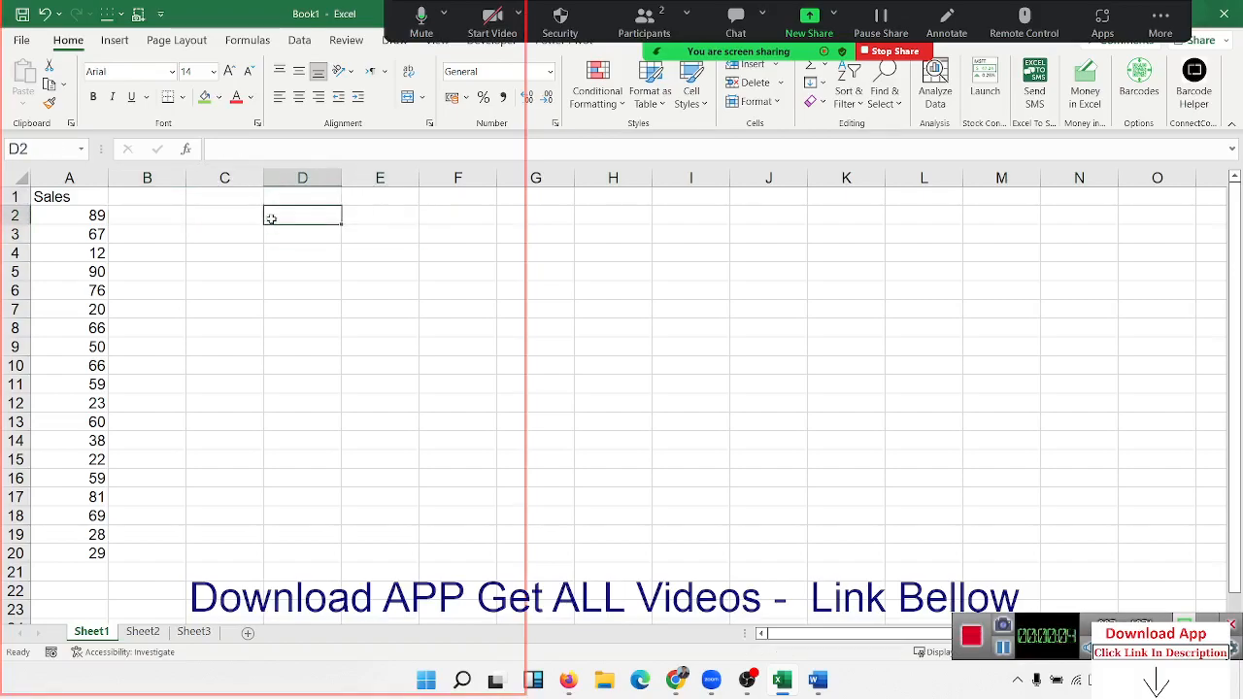
{"action": "type", "text": "50-80"}
{"action": "key", "text": "Tab"}
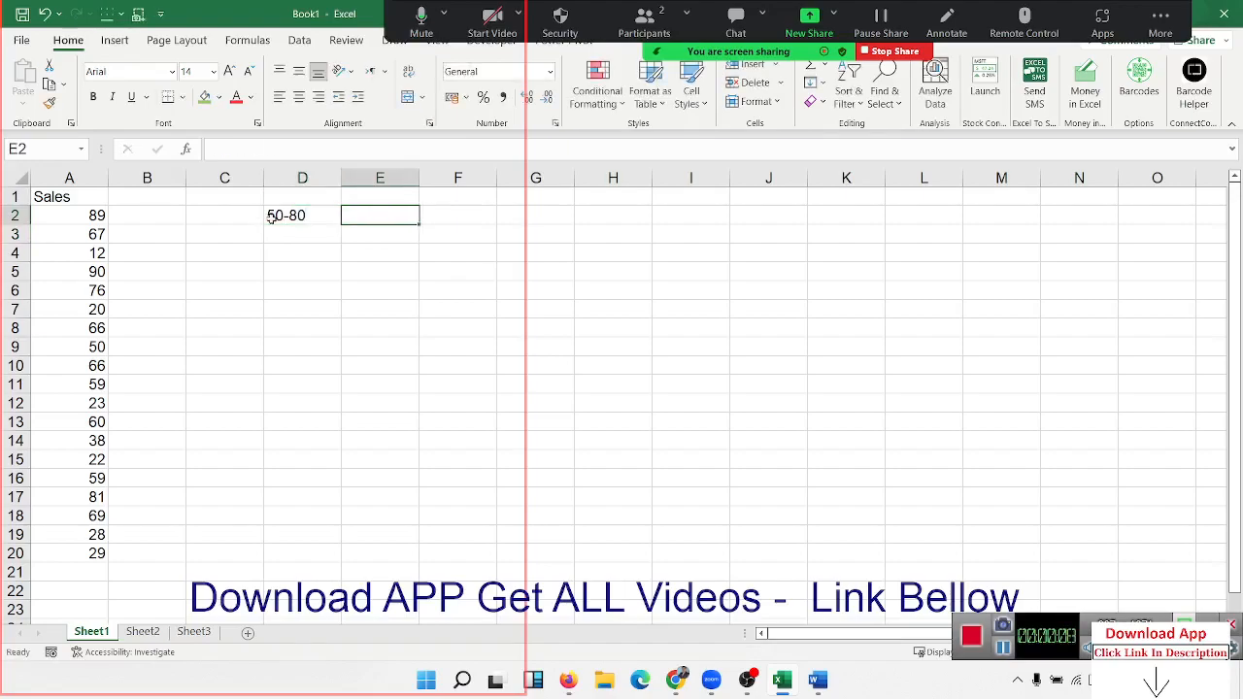
{"action": "type", "text": "800"}
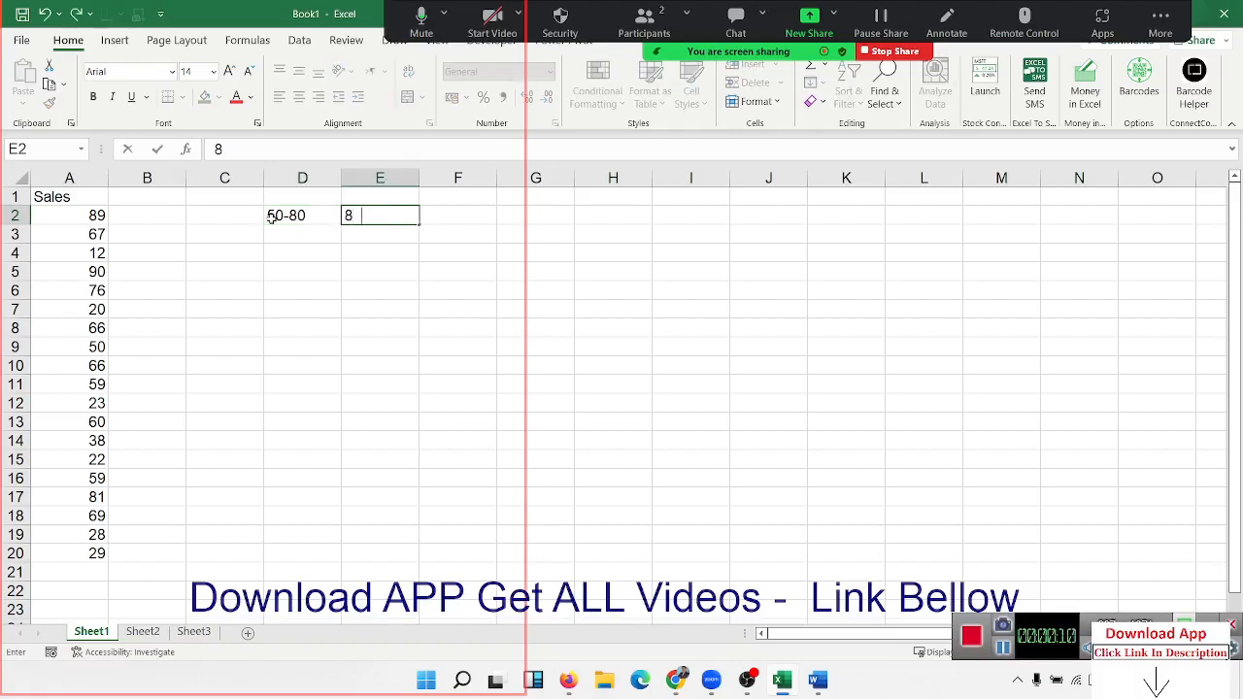
{"action": "key", "text": "Return"}
{"action": "type", "text": "0"}
Enter the column heading inc in cell B1.
{"action": "key", "text": "Left"}
{"action": "key", "text": "Left"}
{"action": "key", "text": "Left"}
{"action": "key", "text": "Up"}
{"action": "key", "text": "Up"}
{"action": "type", "text": "onc"}
{"action": "key", "text": "BackSpace"}
{"action": "key", "text": "BackSpace"}
{"action": "key", "text": "BackSpace"}
{"action": "type", "text": "i"}
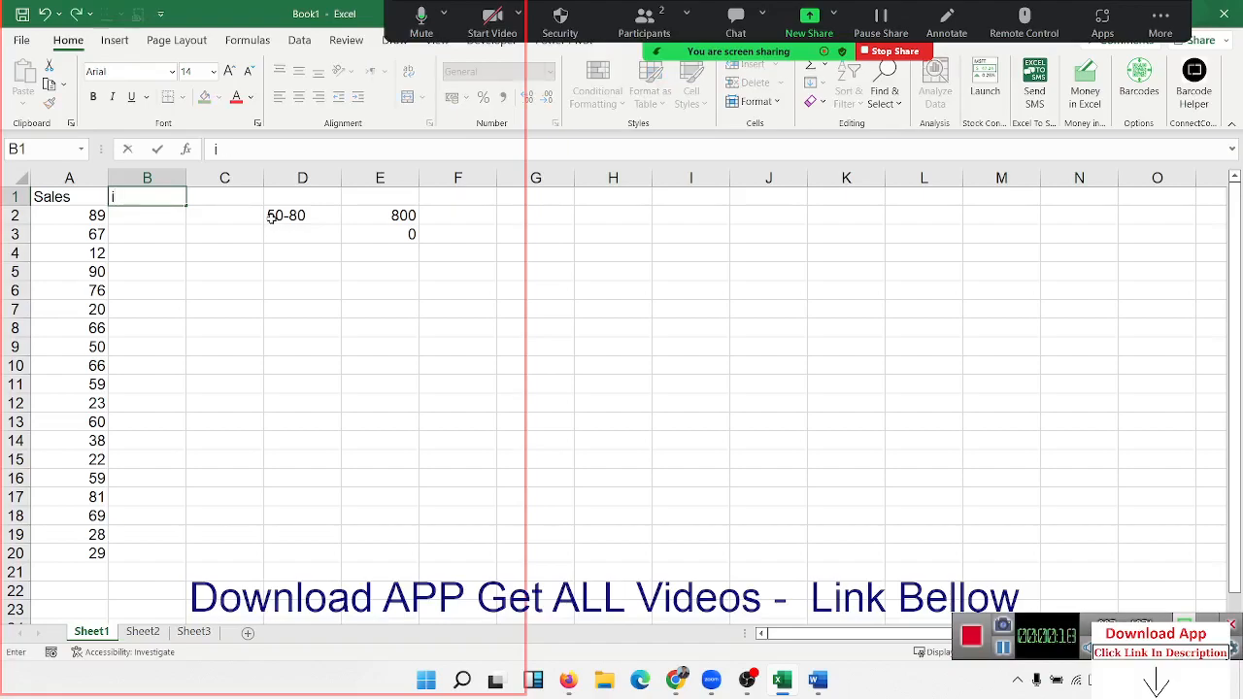
{"action": "type", "text": "nc"}
{"action": "key", "text": "Return"}
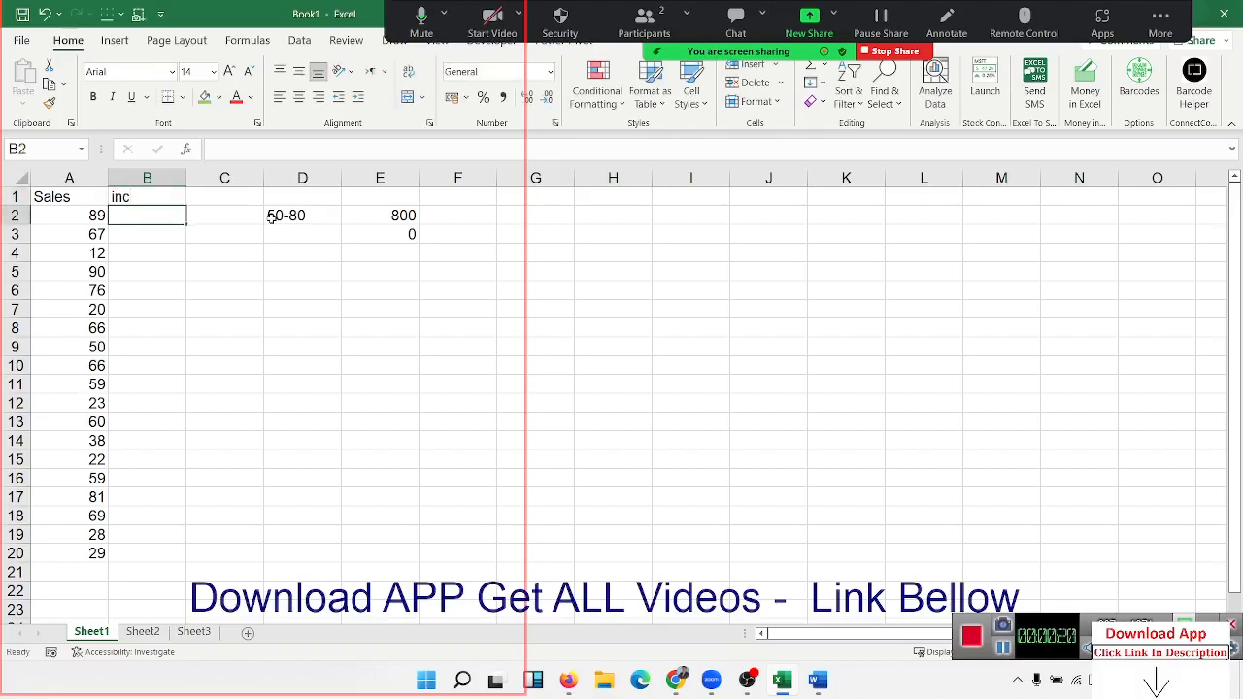
Enter an AND formula in B2 that tests whether A2>80 and A2<=90.
{"action": "left_click", "coordinate": [271, 218]}
{"action": "key", "text": "Return"}
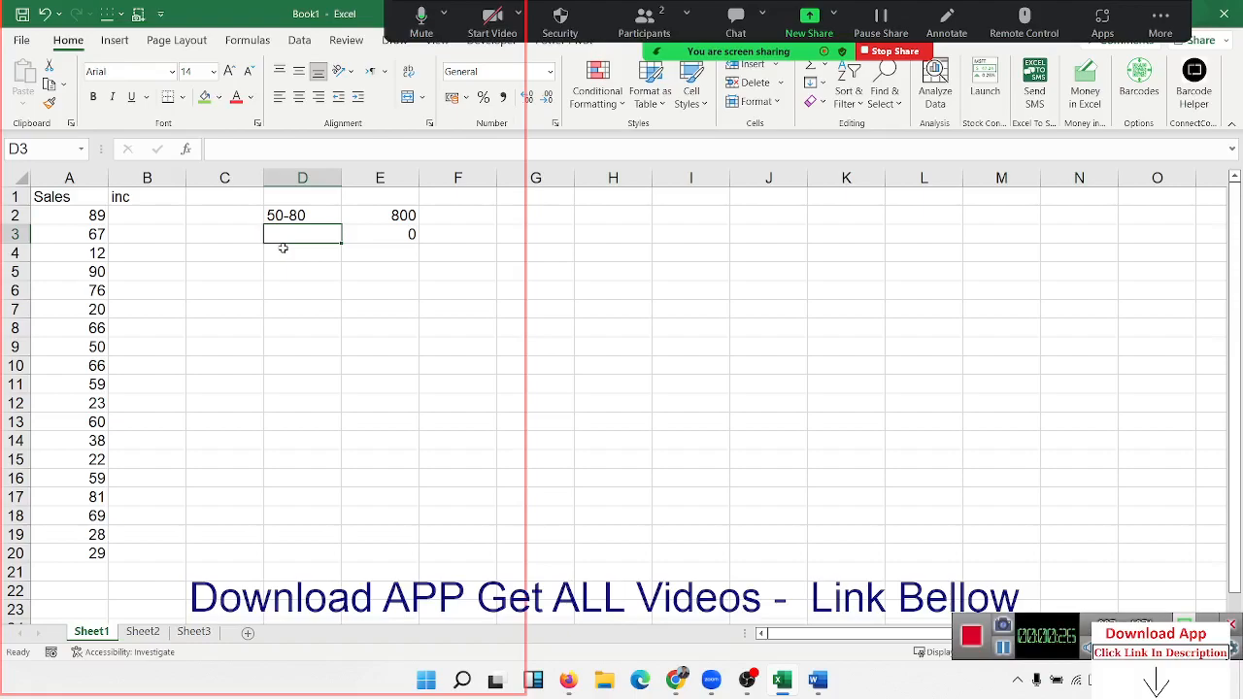
{"action": "left_click", "coordinate": [156, 218]}
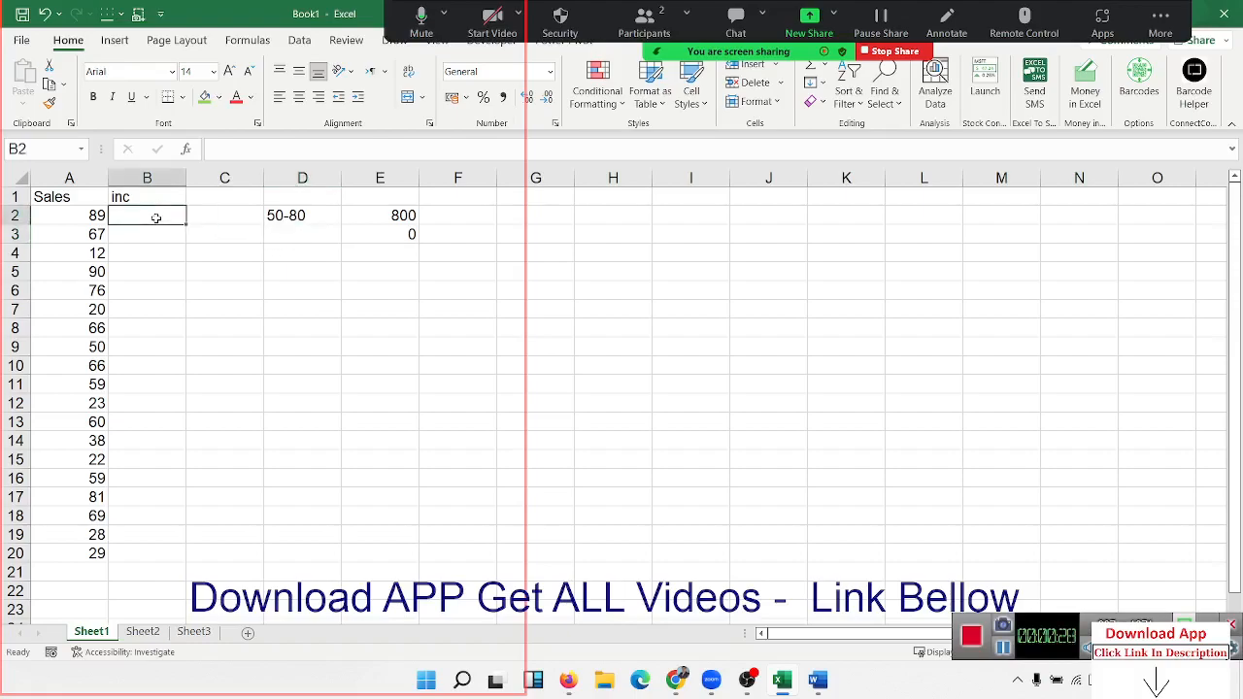
{"action": "type", "text": "="}
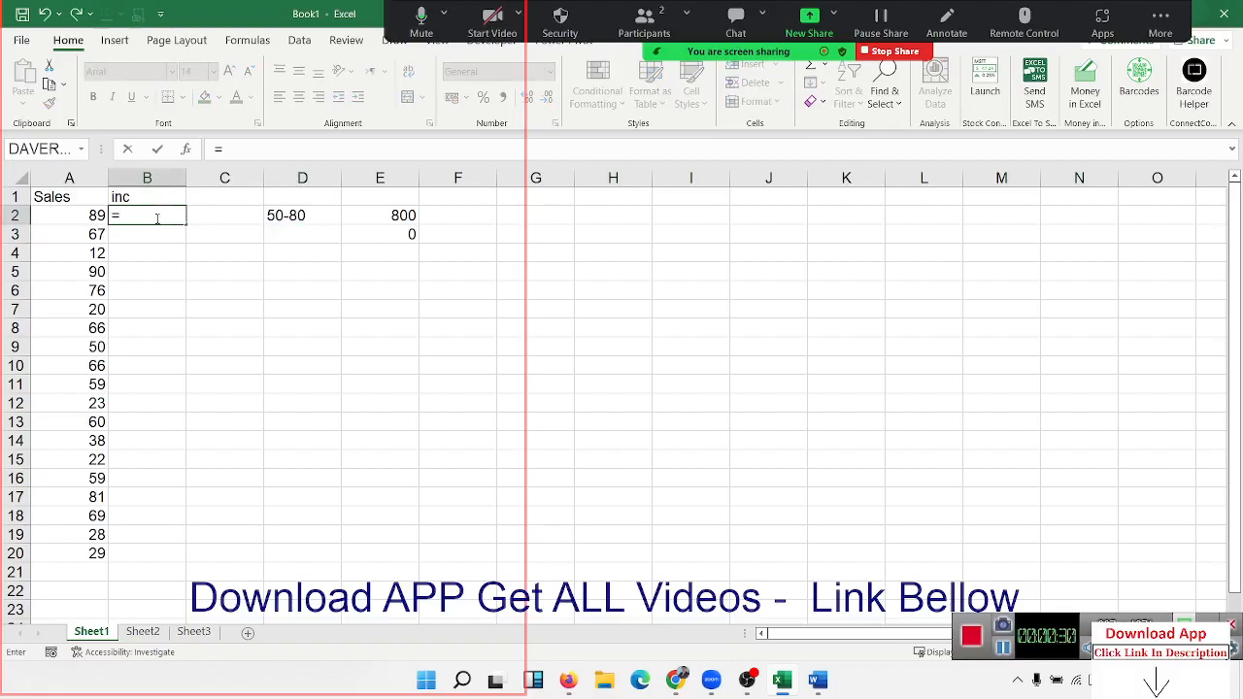
{"action": "type", "text": "and"}
{"action": "key", "text": "Tab"}
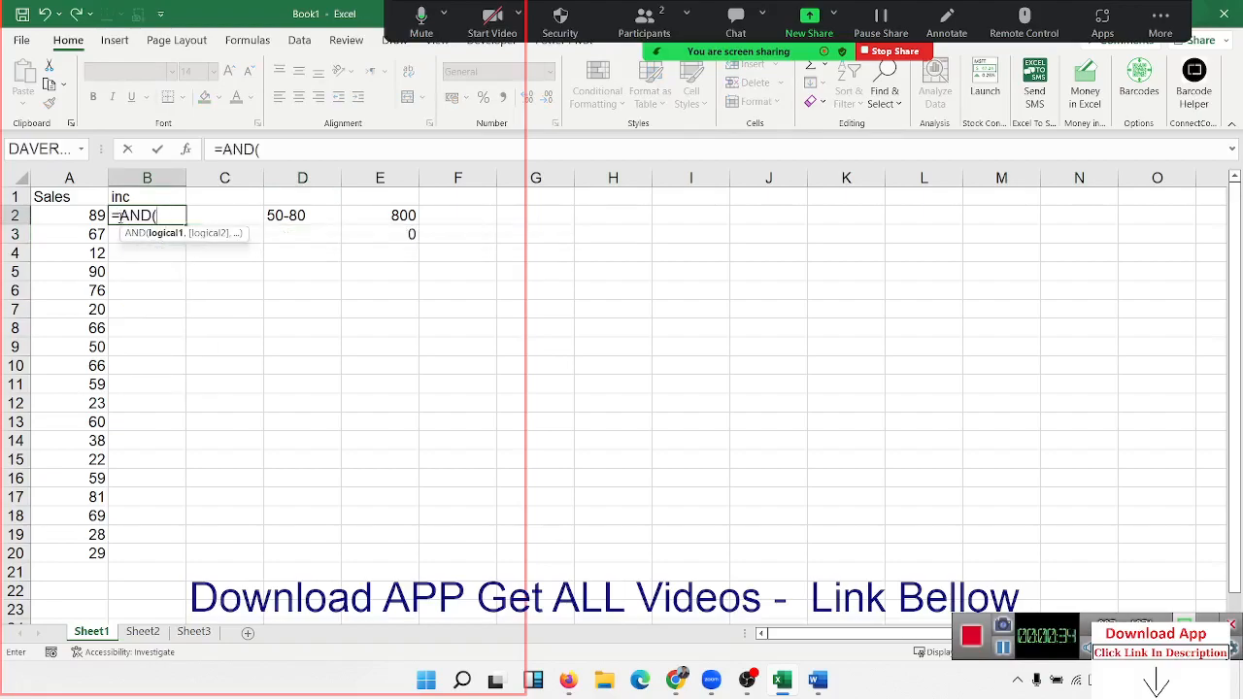
{"action": "left_click", "coordinate": [97, 216]}
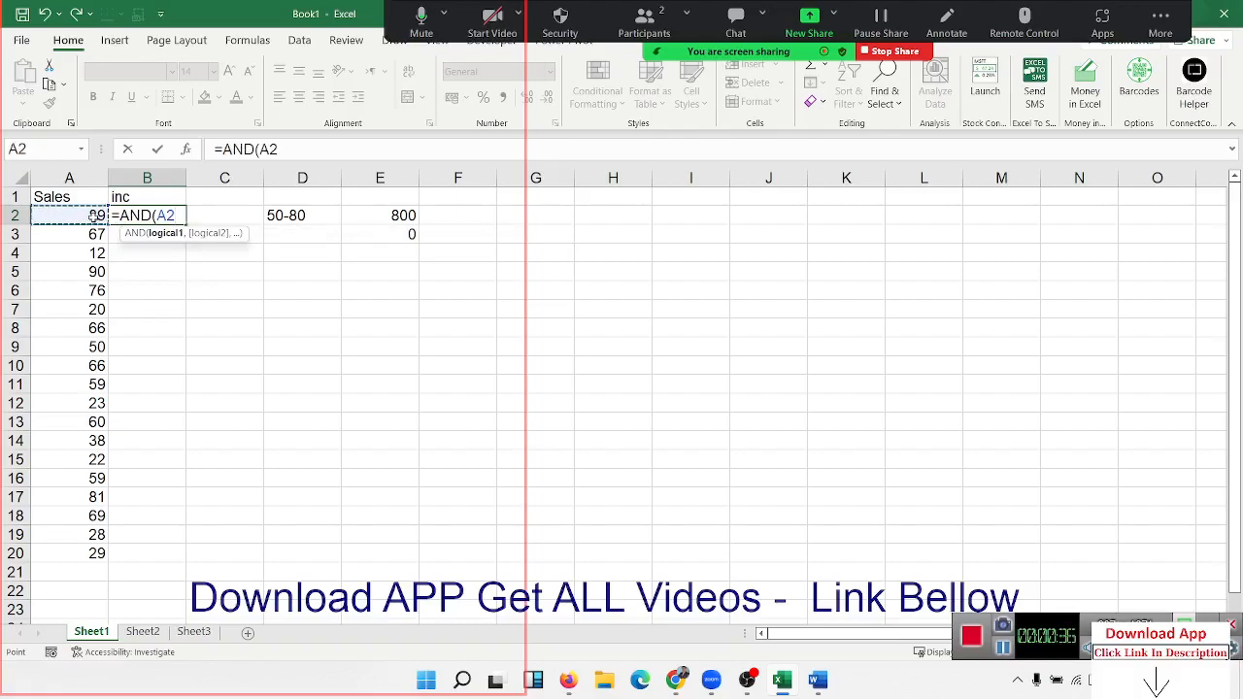
{"action": "type", "text": ">"}
{"action": "type", "text": "80"}
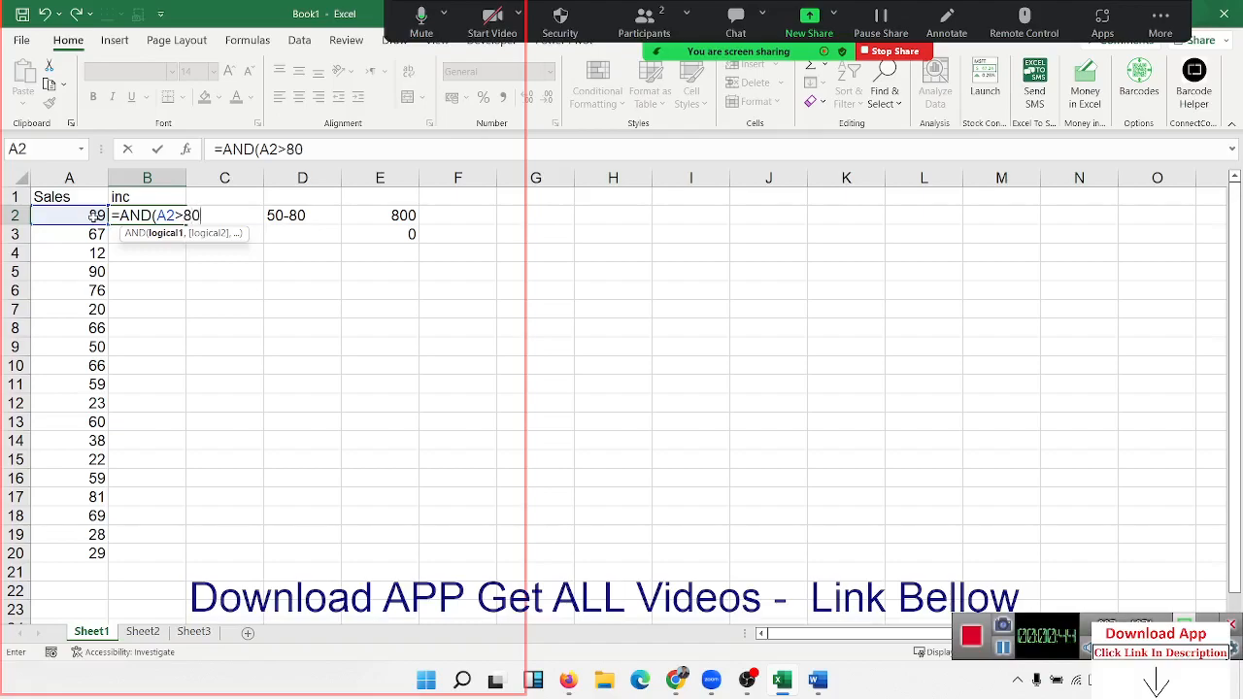
{"action": "type", "text": ","}
{"action": "left_click", "coordinate": [94, 215]}
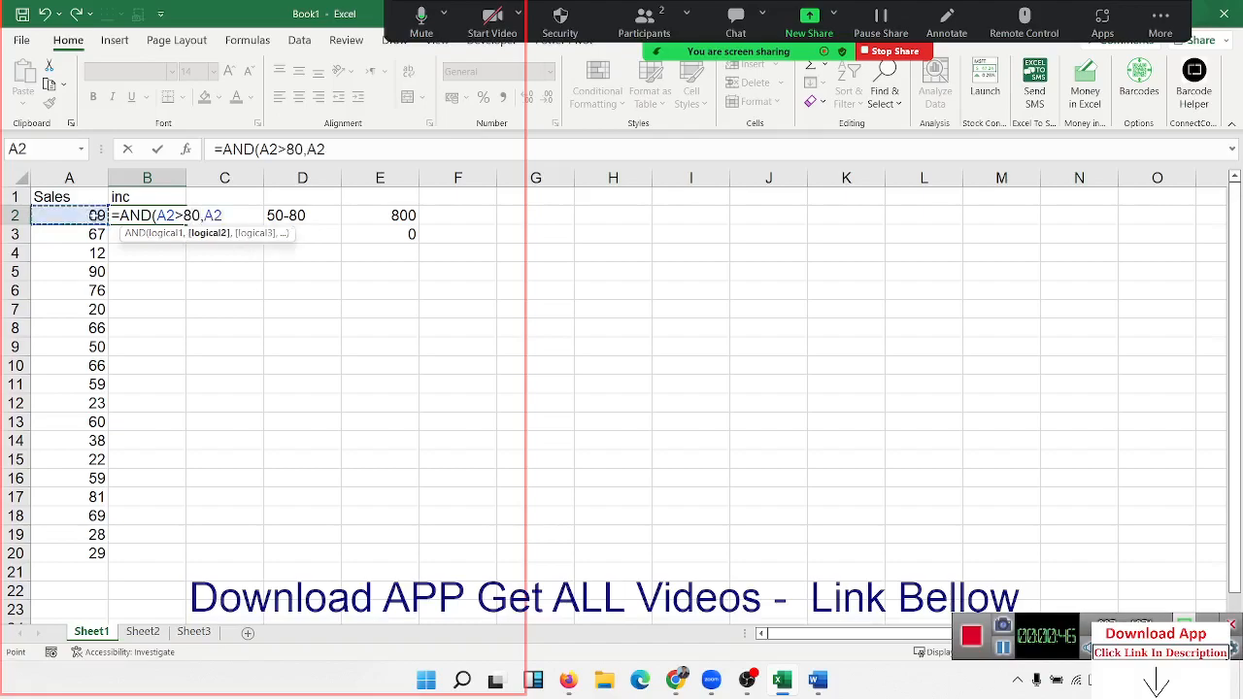
{"action": "type", "text": "<=8"}
{"action": "key", "text": "BackSpace"}
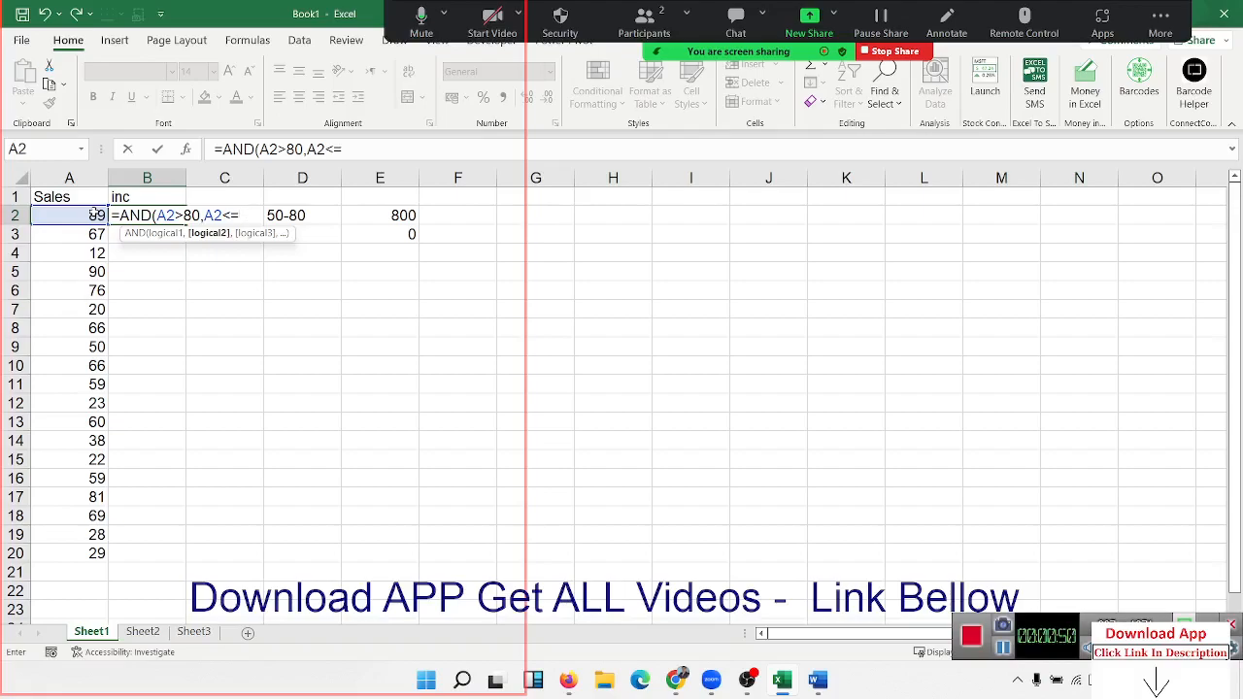
{"action": "type", "text": "90"}
{"action": "key", "text": "Return"}
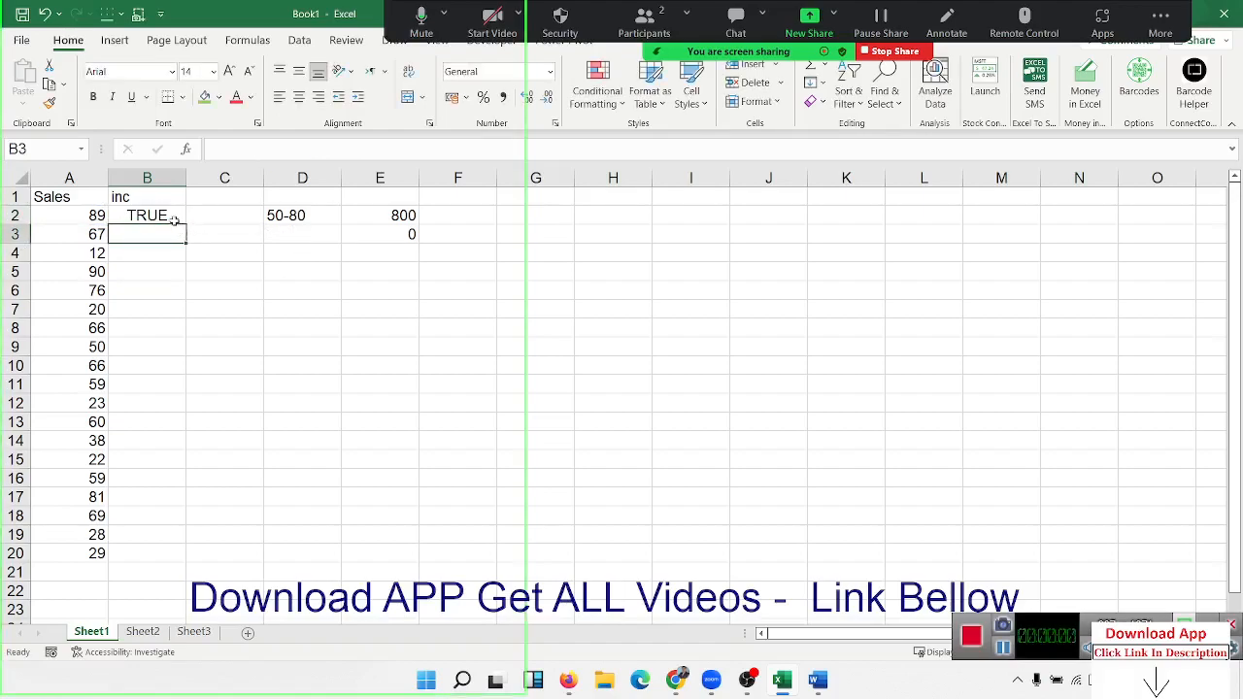
Change the formula in B2 to =AND(A2>=50,A2<=80).
{"action": "double_click", "coordinate": [163, 216]}
{"action": "double_click", "coordinate": [191, 215]}
{"action": "type", "text": "50,A2<=90)"}
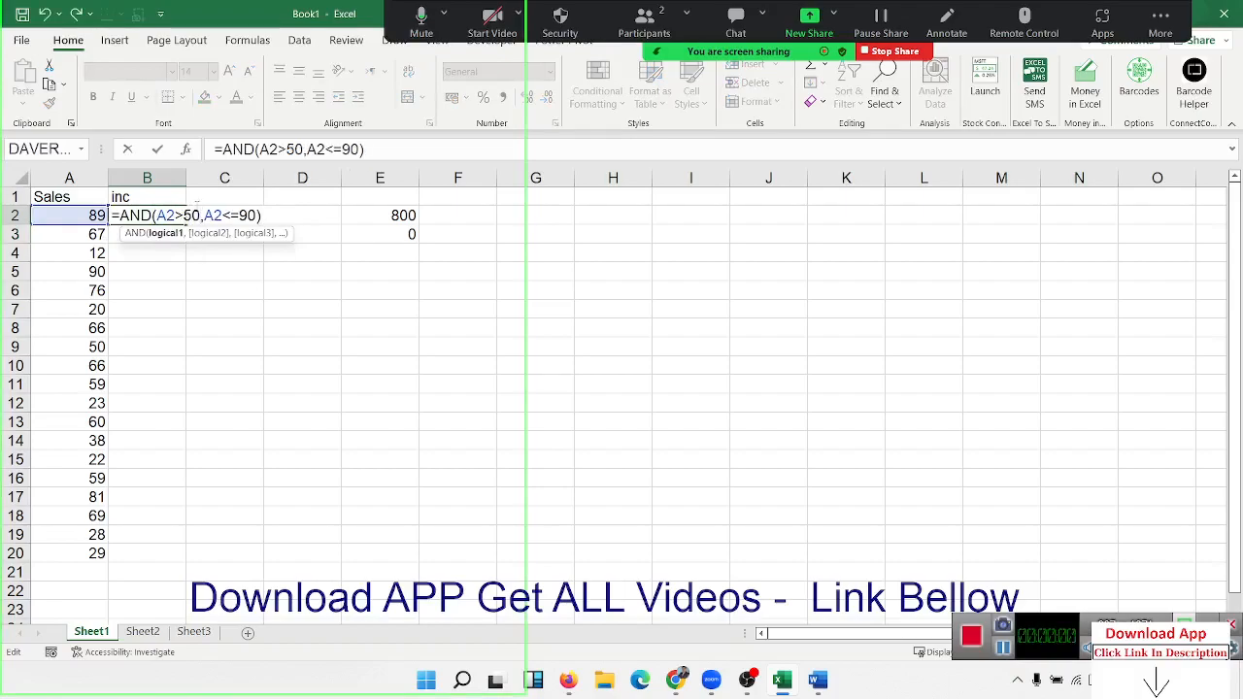
{"action": "double_click", "coordinate": [247, 216]}
{"action": "type", "text": "80"}
{"action": "left_click", "coordinate": [185, 216]}
{"action": "type", "text": "="}
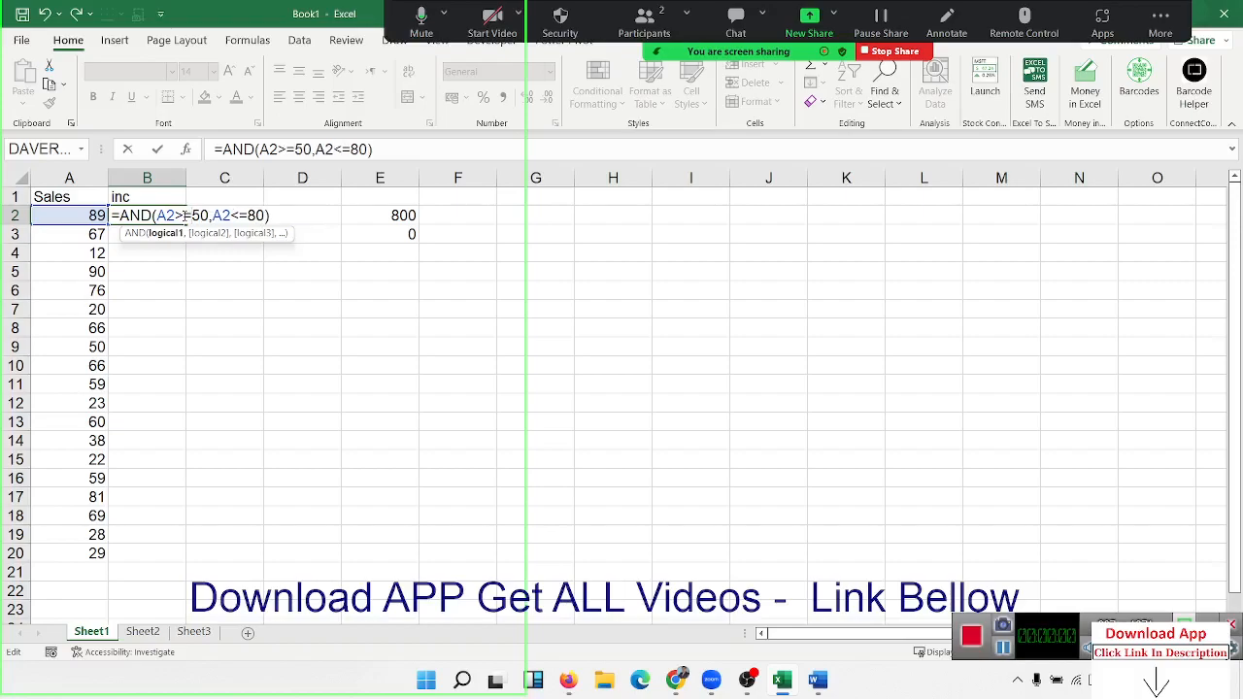
{"action": "key", "text": "Return"}
Fill the AND formula from B2 down to B20 and check the copied formula in B3.
{"action": "left_click", "coordinate": [185, 216]}
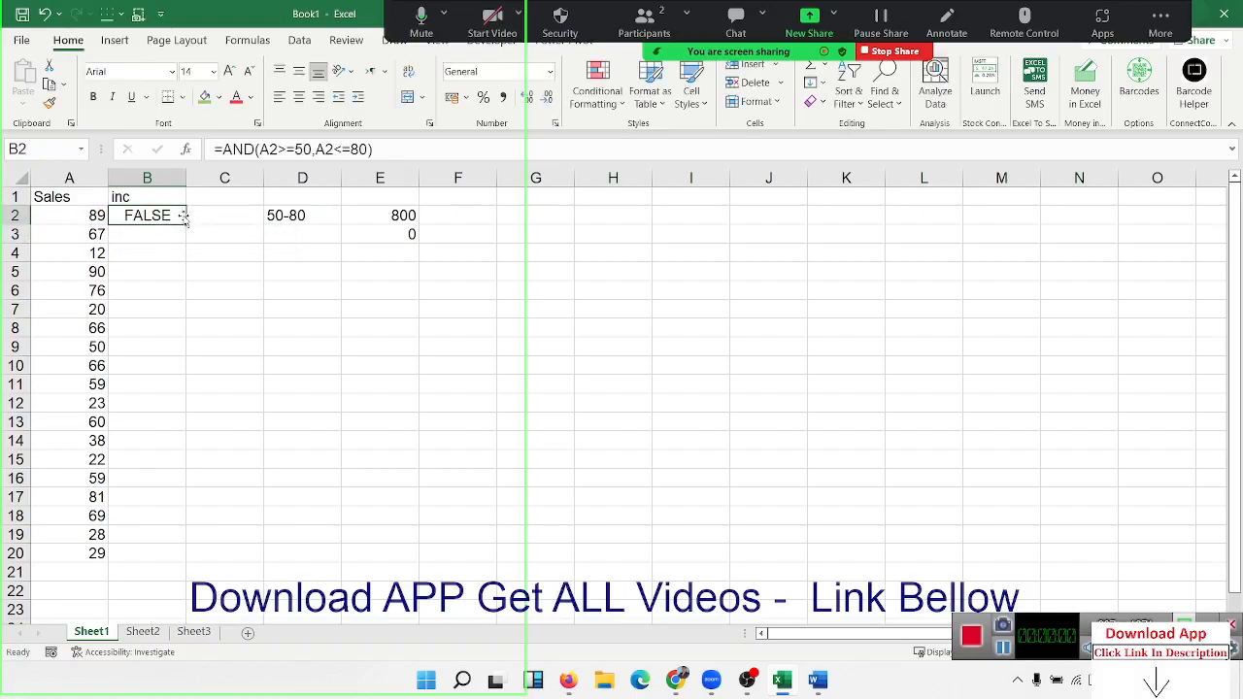
{"action": "left_click_drag", "start_coordinate": [185, 220], "coordinate": [173, 560]}
{"action": "left_click", "coordinate": [145, 234]}
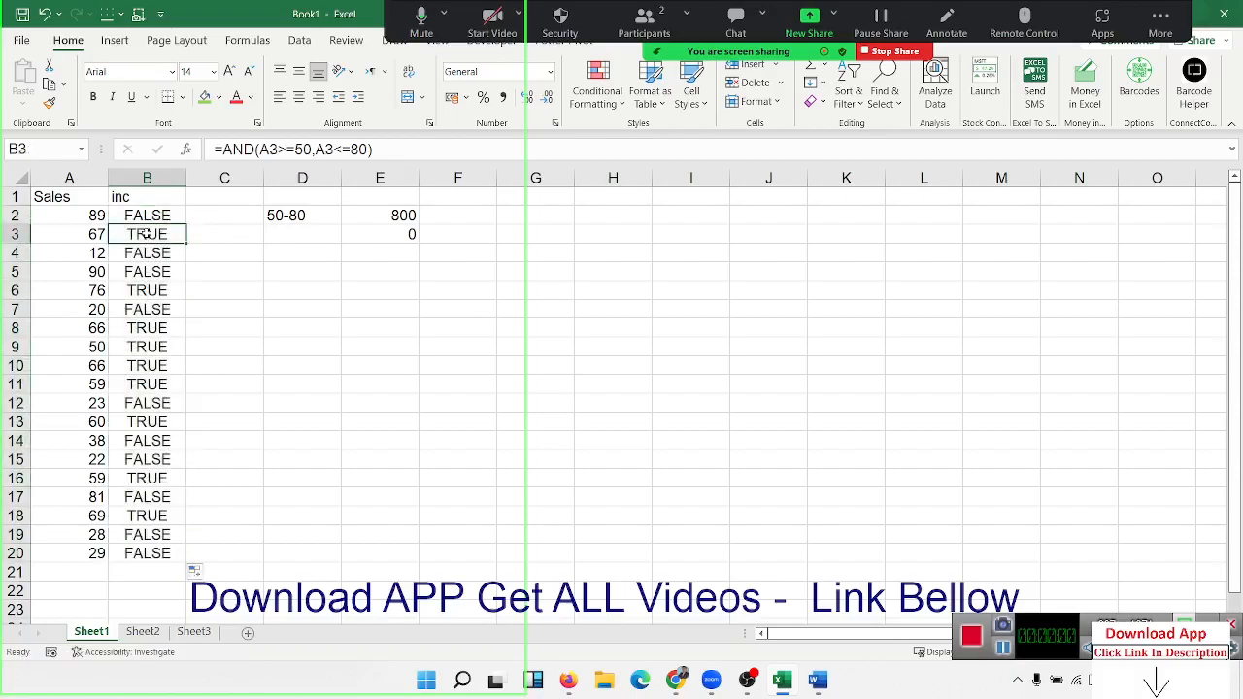
{"action": "double_click", "coordinate": [146, 234]}
{"action": "left_click_drag", "start_coordinate": [175, 234], "coordinate": [247, 235]}
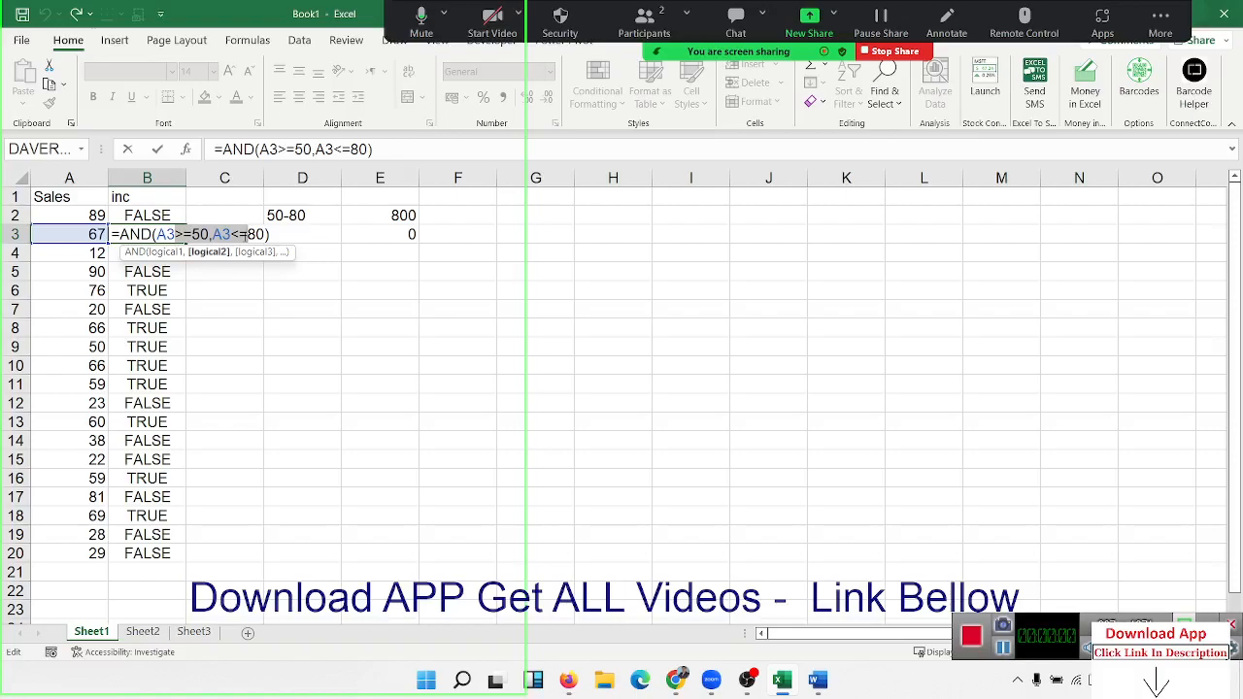
{"action": "key", "text": "Return"}
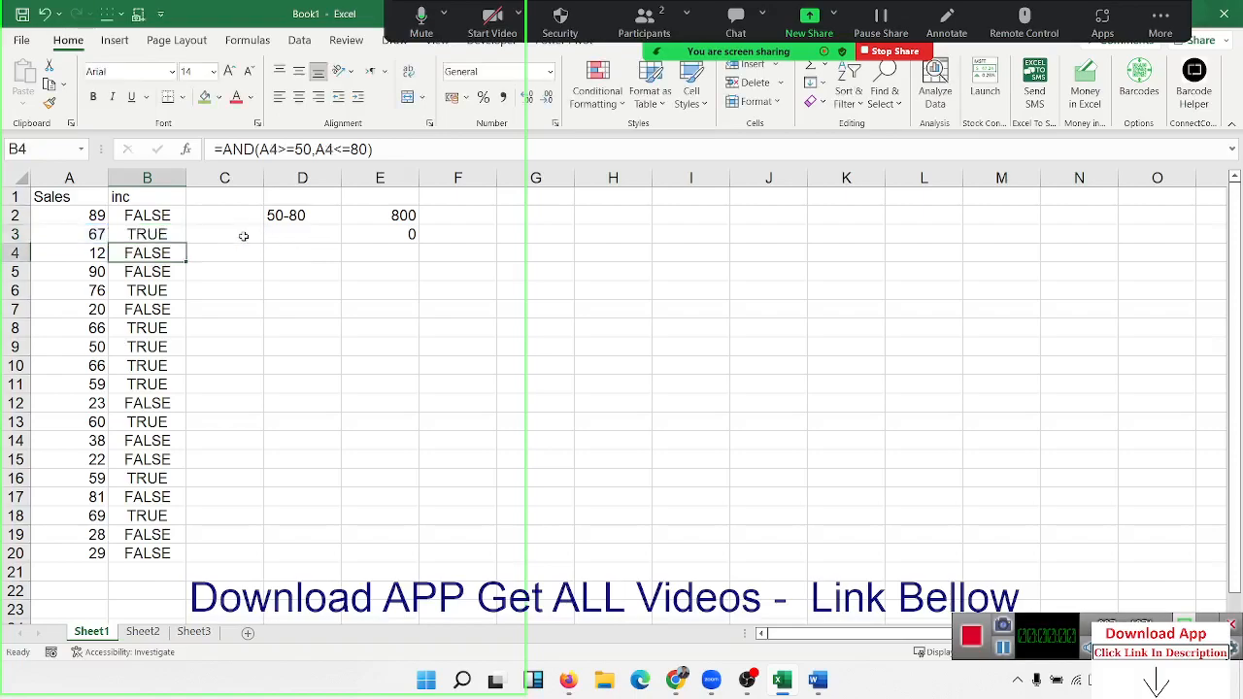
Wrap the AND test in B2 in an IF function: =IF(AND(A2>=50,A2<=80),800,0).
{"action": "left_click", "coordinate": [145, 215]}
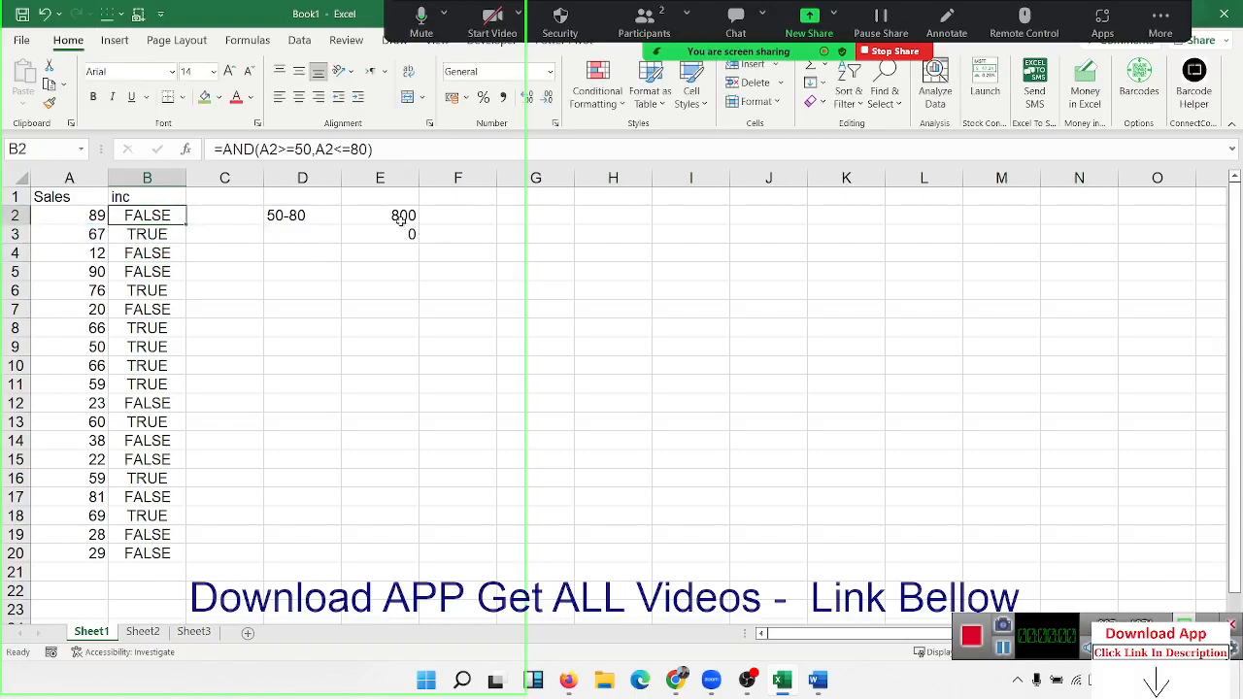
{"action": "double_click", "coordinate": [124, 213]}
{"action": "left_click", "coordinate": [123, 216]}
{"action": "type", "text": "if"}
{"action": "key", "text": "Tab"}
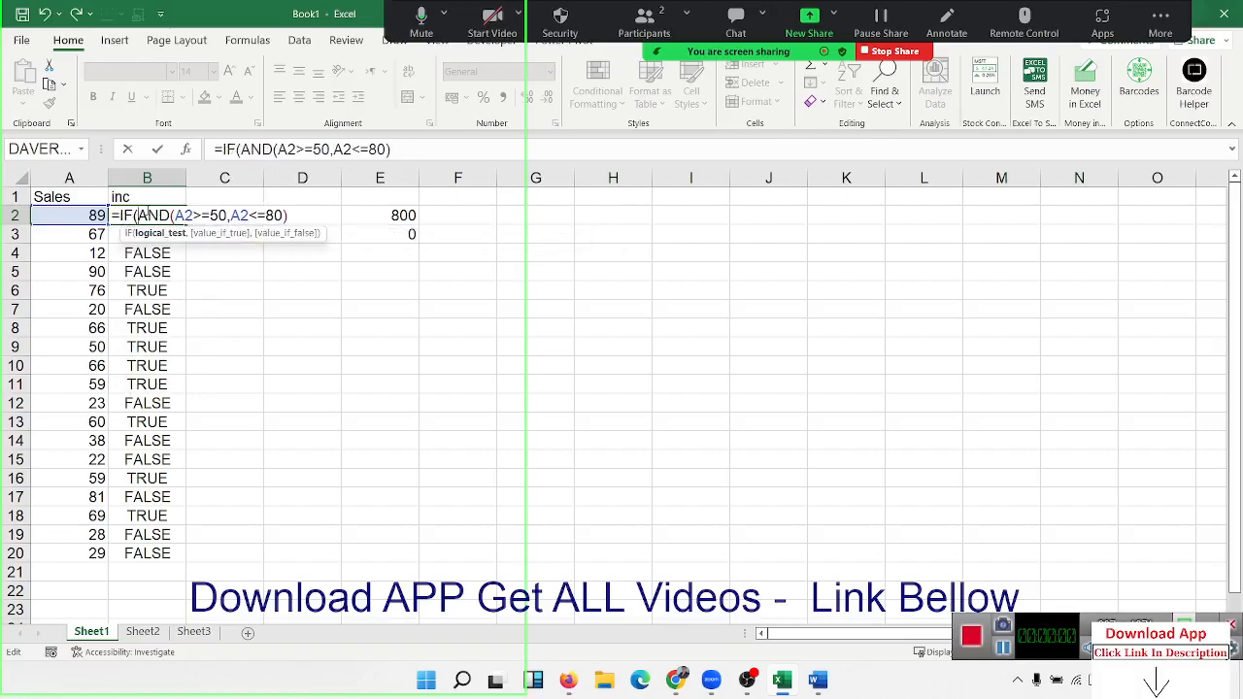
{"action": "left_click_drag", "start_coordinate": [137, 215], "coordinate": [287, 216]}
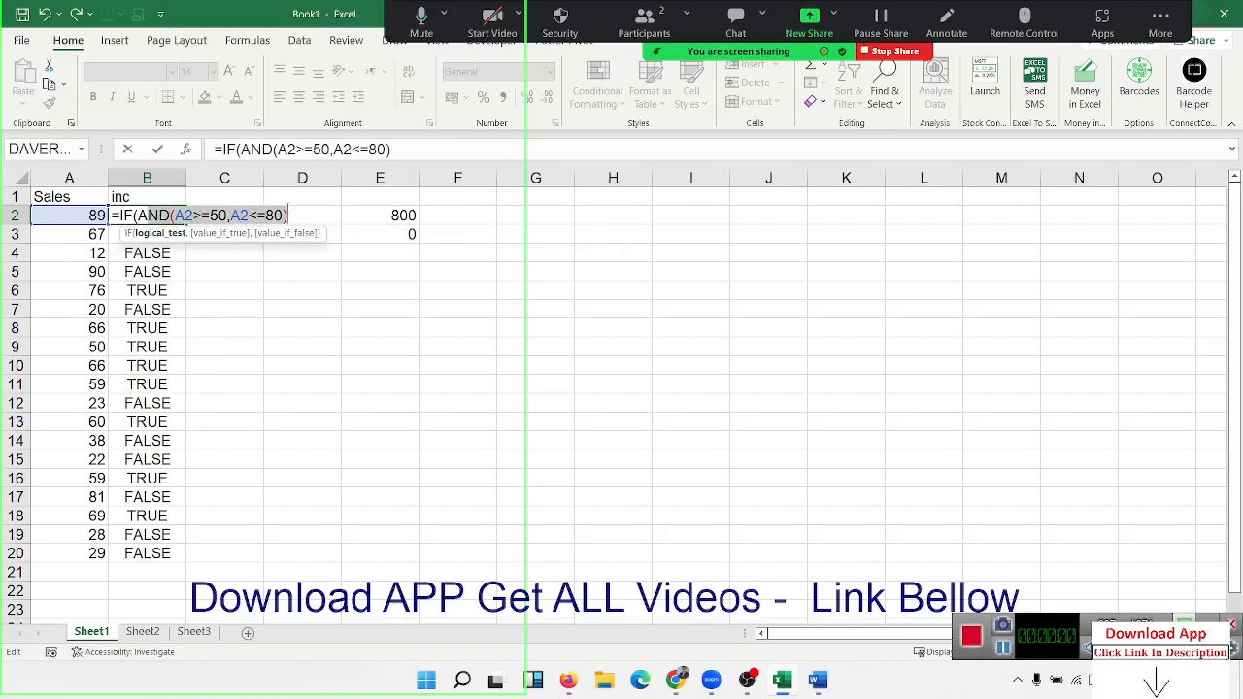
{"action": "left_click", "coordinate": [289, 213]}
{"action": "type", "text": ",800,0)"}
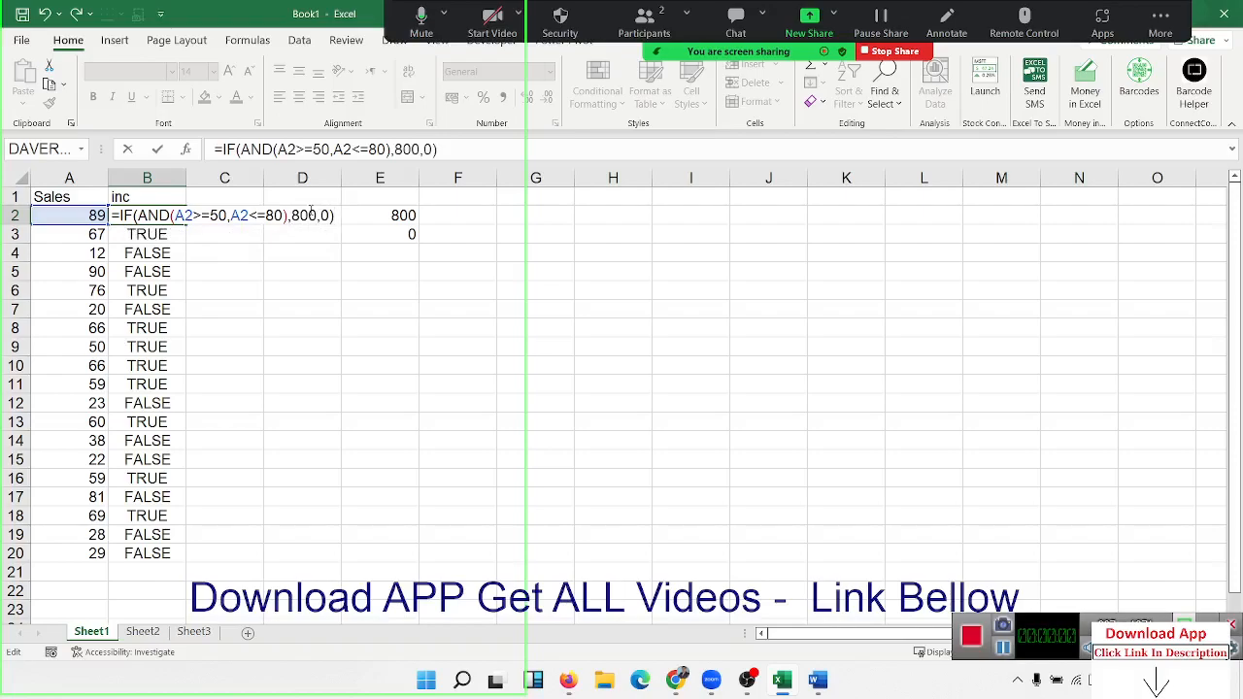
{"action": "key", "text": "Return"}
{"action": "key", "text": "Up"}
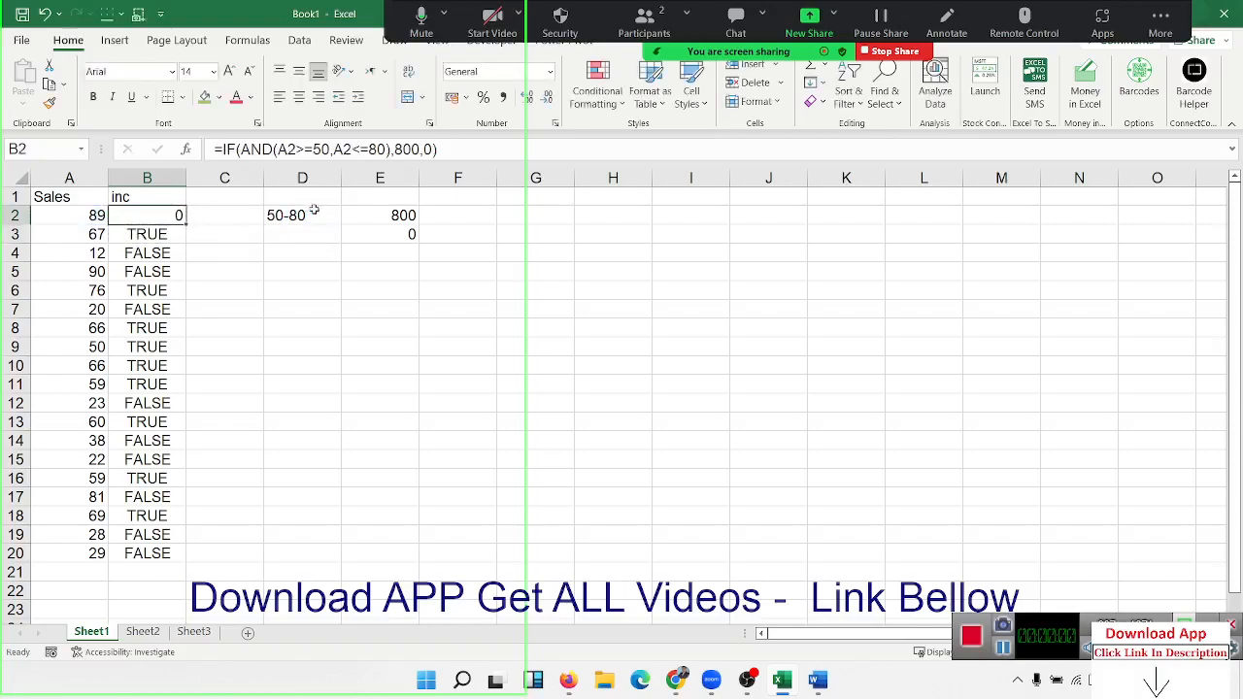
Fill the IF formula from B2 down to B20 and check the copies in B3, B7 and B13.
{"action": "double_click", "coordinate": [187, 225]}
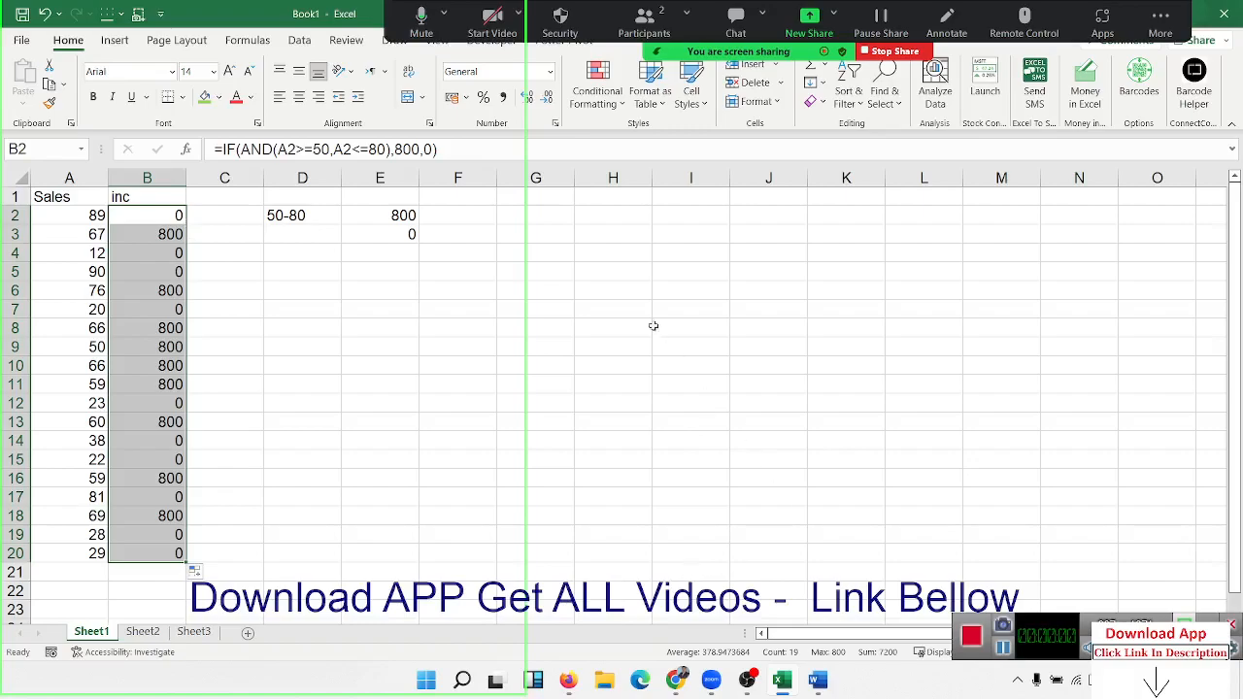
{"action": "left_click", "coordinate": [743, 230]}
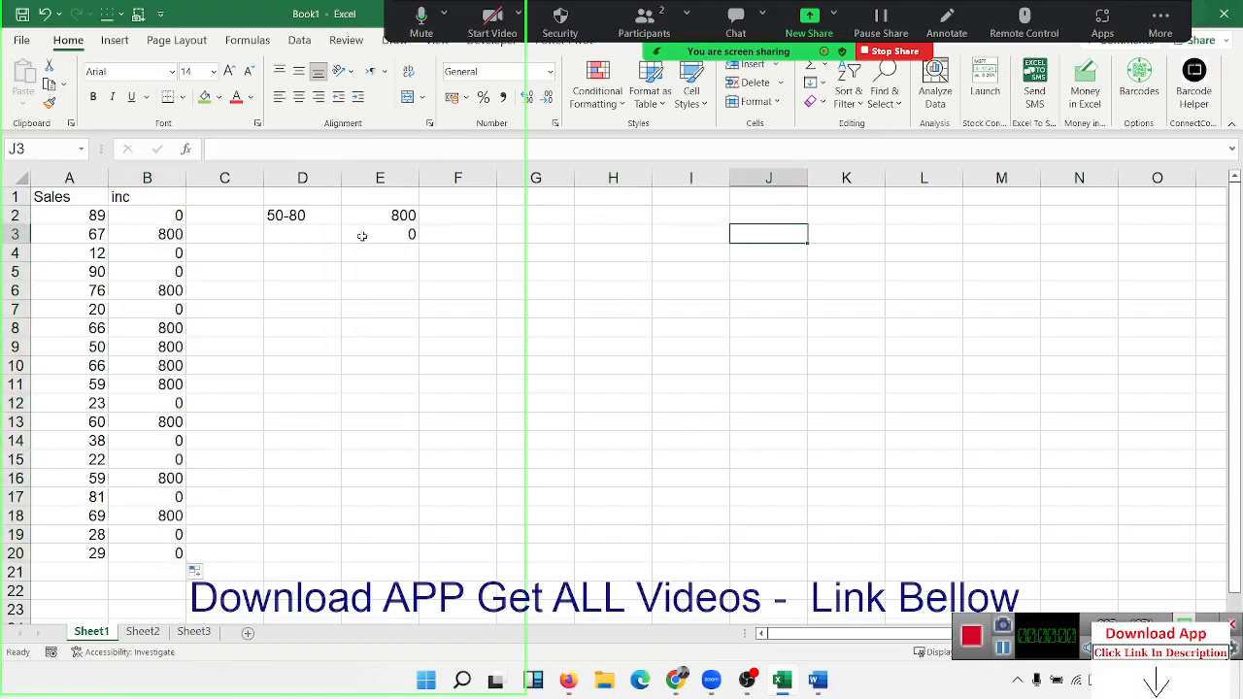
{"action": "left_click", "coordinate": [163, 235]}
{"action": "left_click", "coordinate": [163, 306]}
{"action": "left_click", "coordinate": [178, 420]}
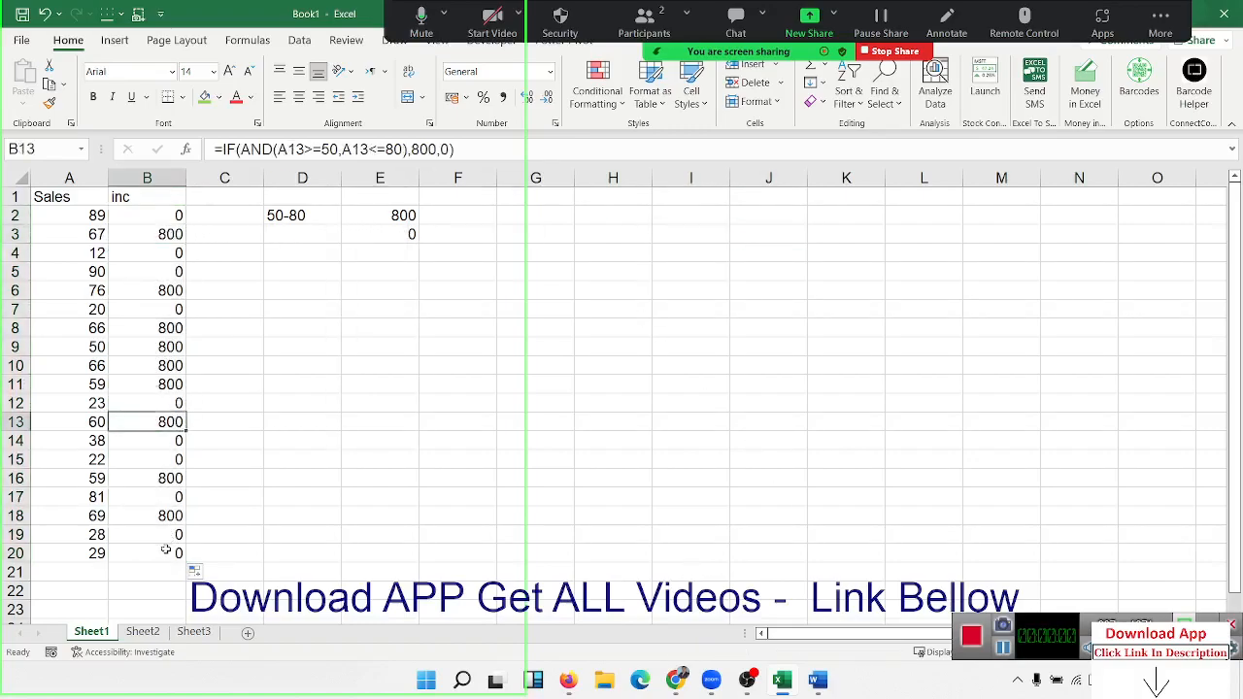
Enter the heading Day in G1 and Sat in G2, and fill the weekday series down to G16.
{"action": "left_click", "coordinate": [697, 241]}
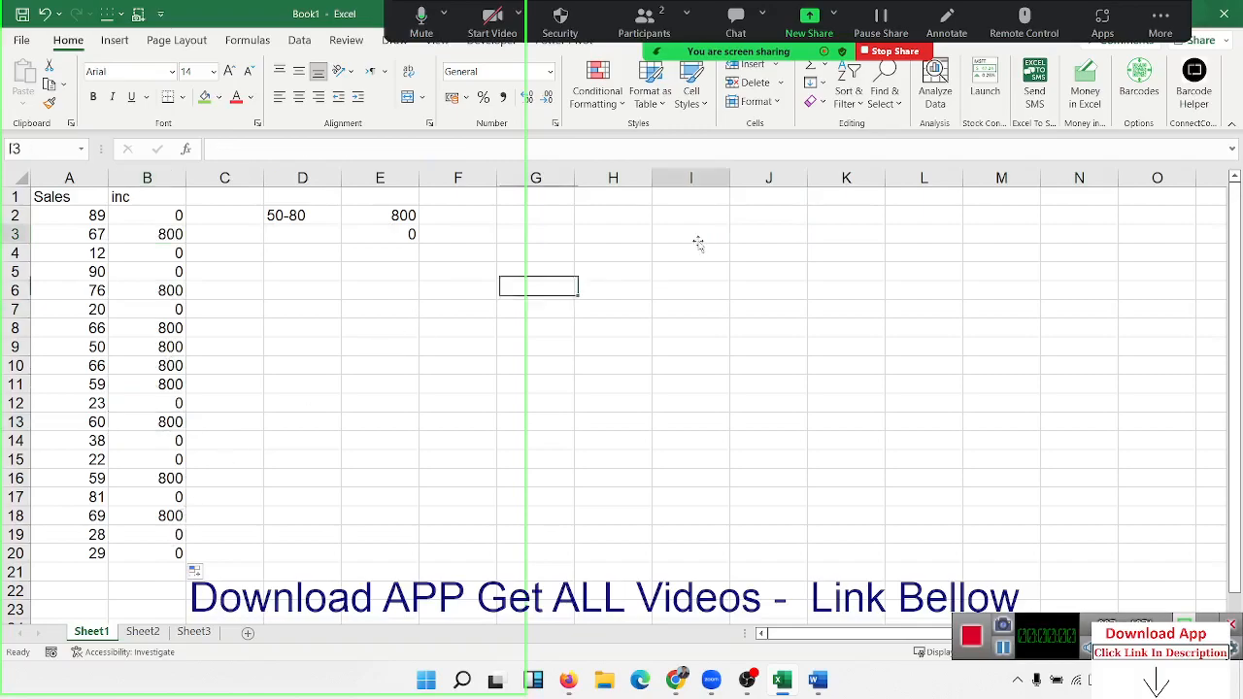
{"action": "key", "text": "Right"}
{"action": "key", "text": "Right"}
{"action": "key", "text": "Right"}
{"action": "key", "text": "Right"}
{"action": "key", "text": "Right"}
{"action": "key", "text": "Right"}
{"action": "key", "text": "Right"}
{"action": "key", "text": "Right"}
{"action": "key", "text": "Right"}
{"action": "key", "text": "Right"}
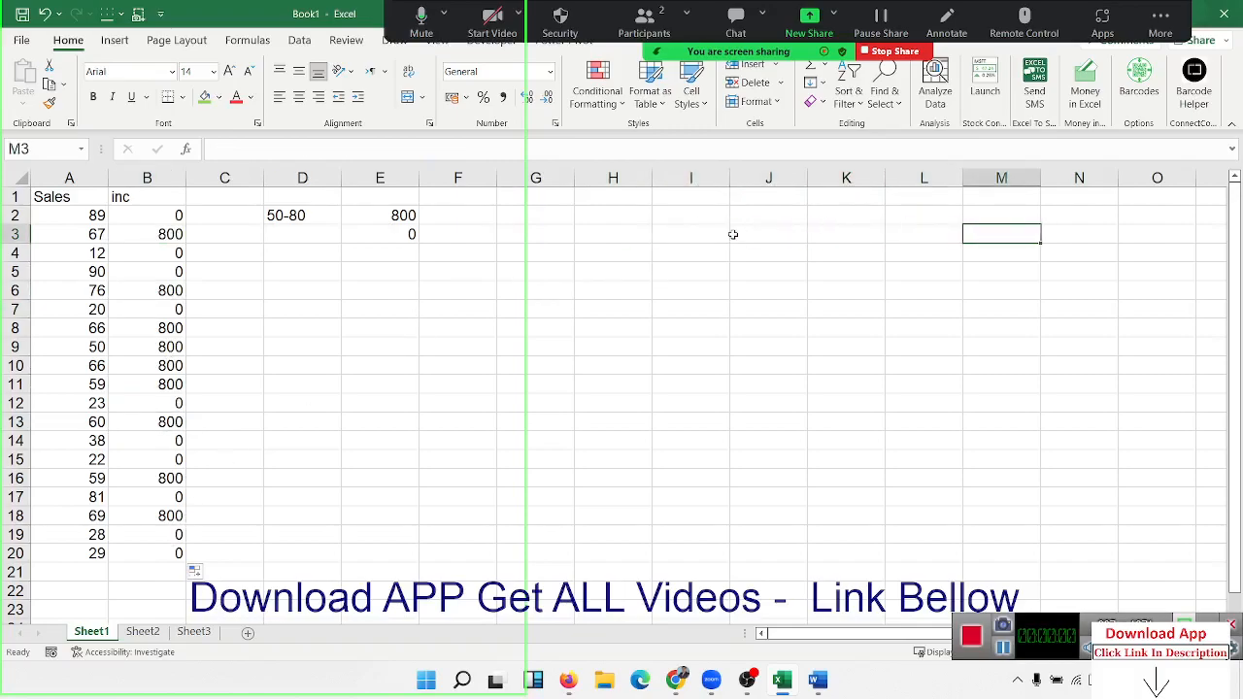
{"action": "key", "text": "Right"}
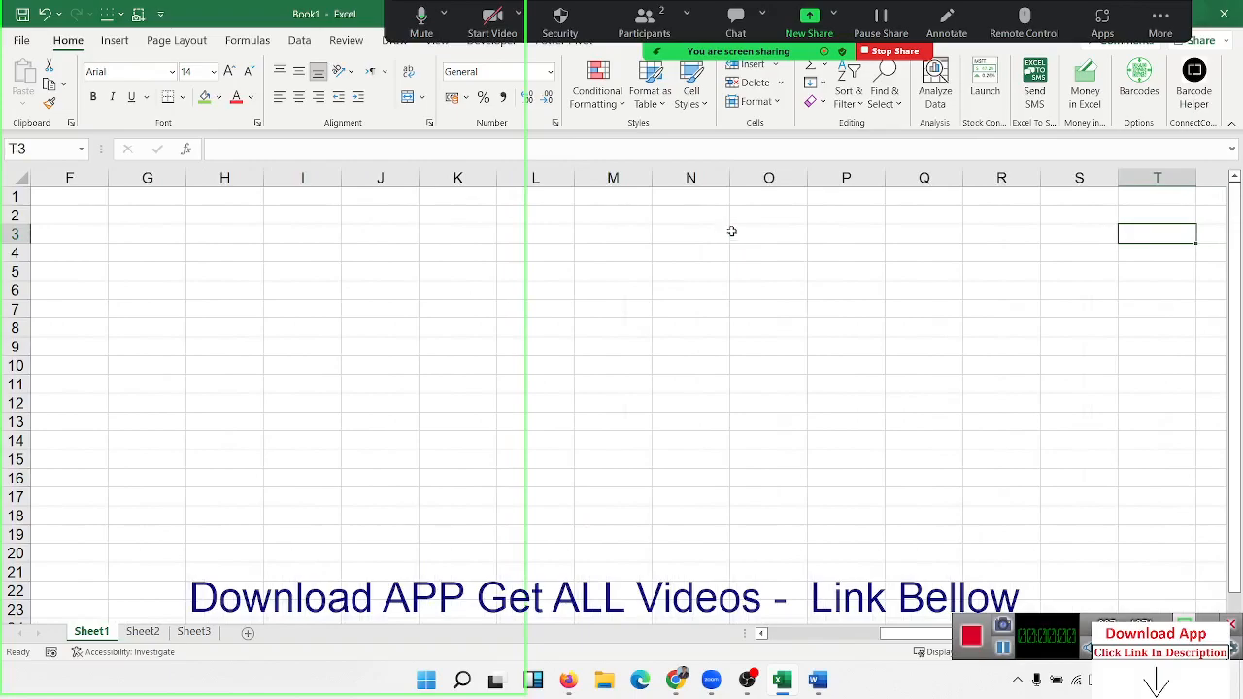
{"action": "left_click", "coordinate": [169, 200]}
{"action": "type", "text": "Day"}
{"action": "key", "text": "Return"}
{"action": "type", "text": "Sat"}
{"action": "key", "text": "Return"}
{"action": "left_click", "coordinate": [162, 223]}
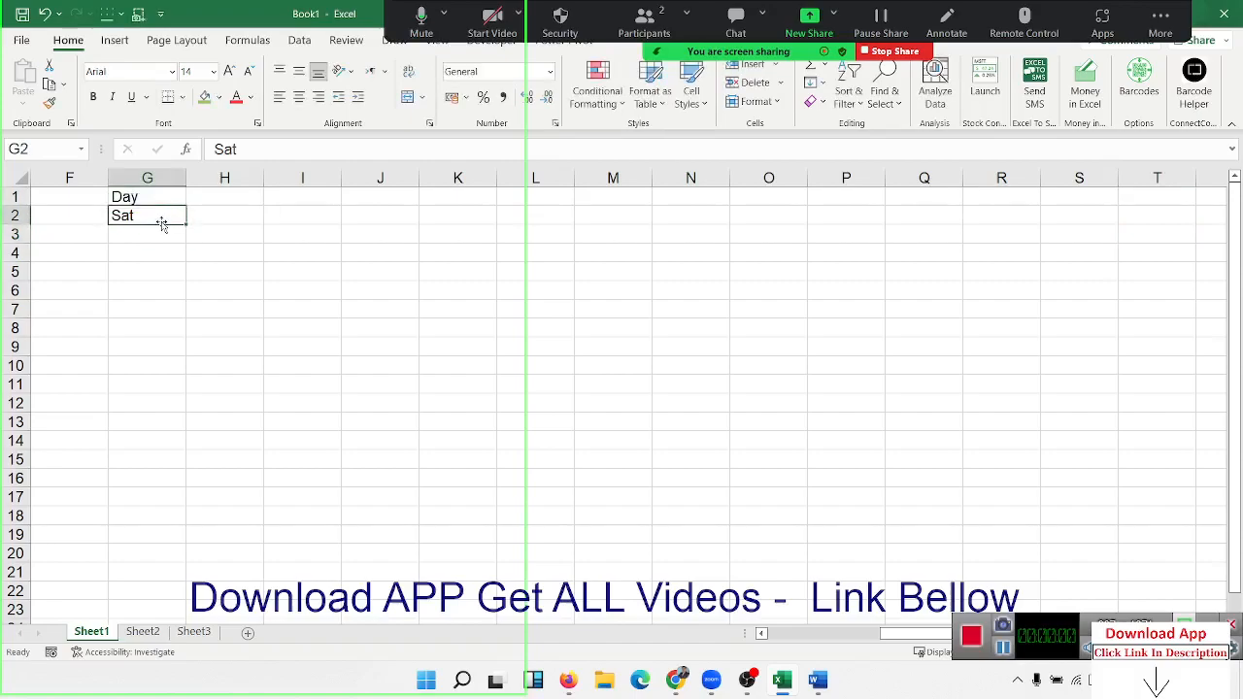
{"action": "left_click_drag", "start_coordinate": [185, 224], "coordinate": [175, 485]}
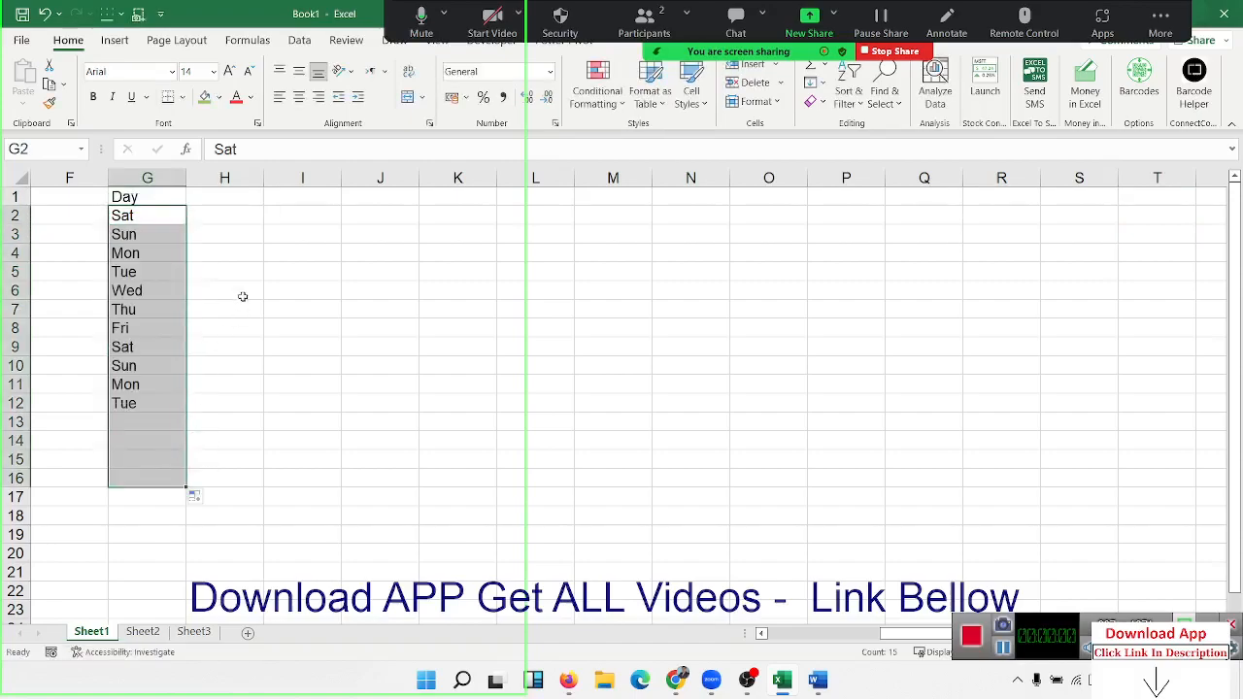
Enter the column heading office in cell H1.
{"action": "left_click", "coordinate": [250, 195]}
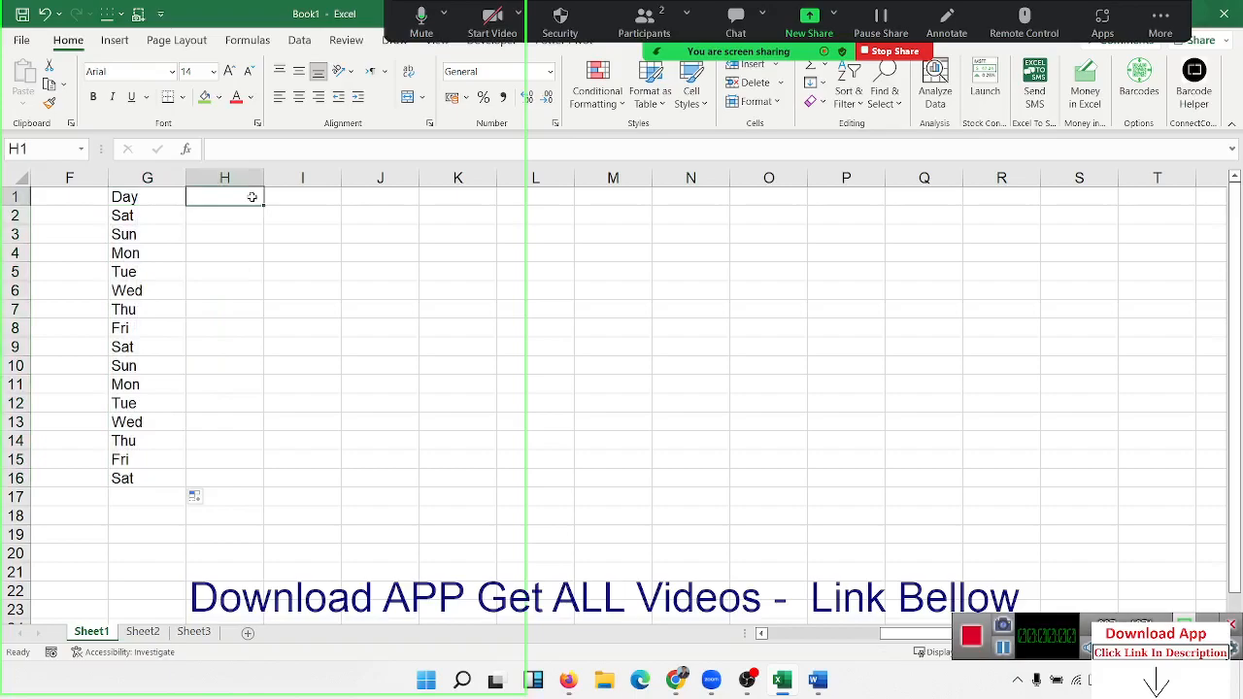
{"action": "type", "text": "office"}
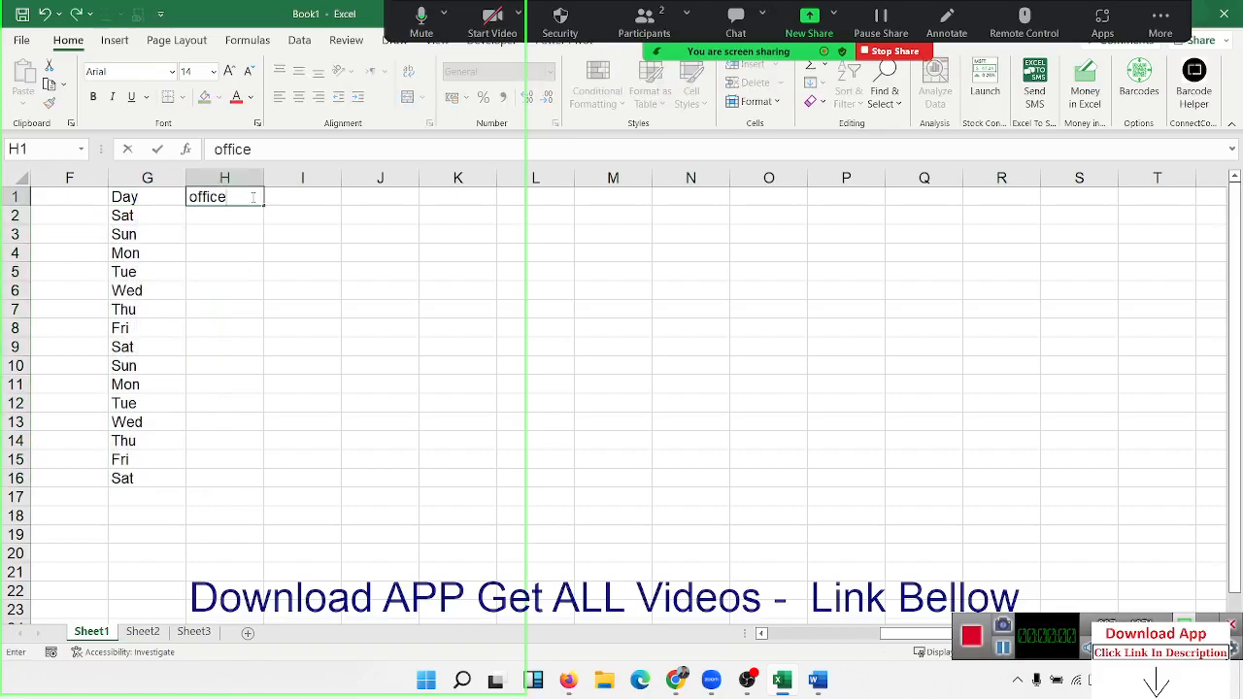
{"action": "key", "text": "Return"}
{"action": "key", "text": "Left"}
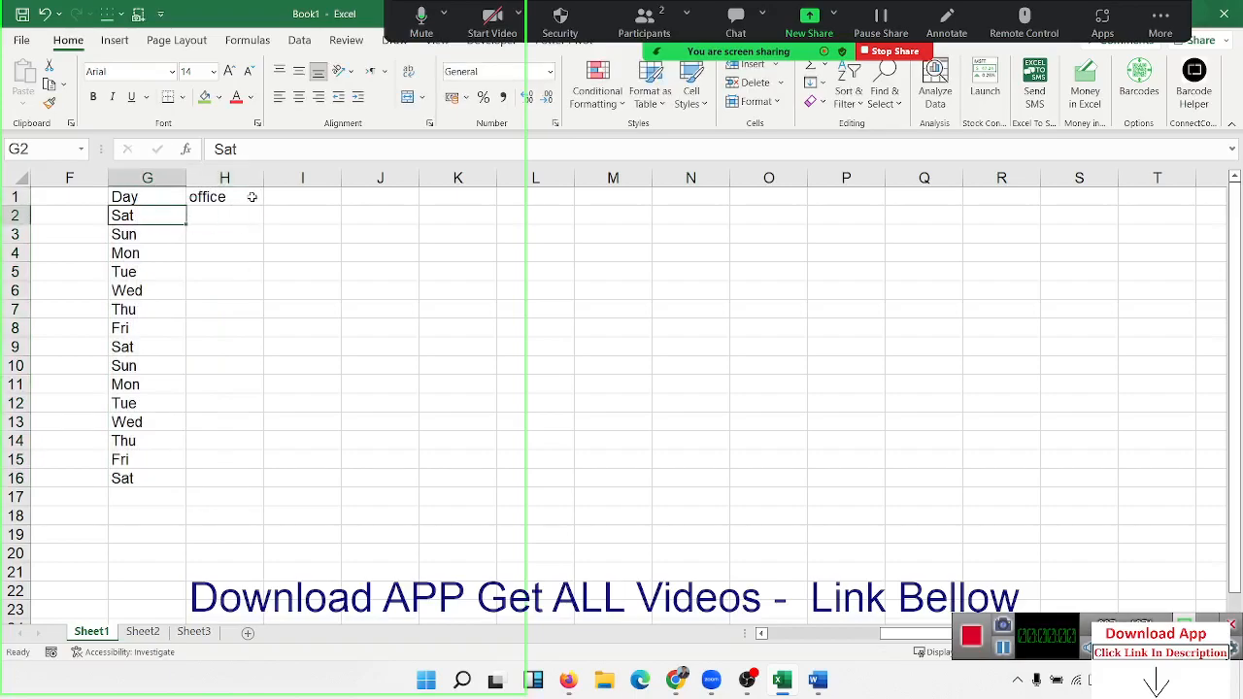
{"action": "key", "text": "ctrl+shift+Down"}
{"action": "key", "text": "Right"}
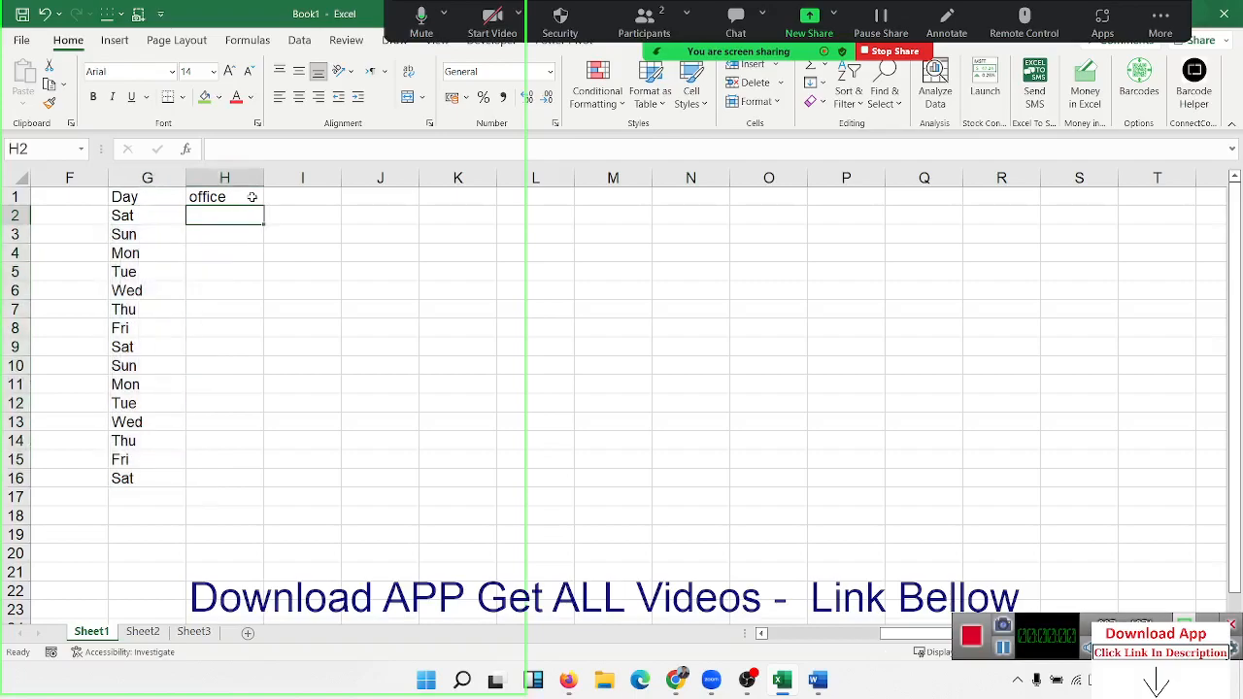
{"action": "key", "text": "Left"}
{"action": "key", "text": "ctrl+shift+Down"}
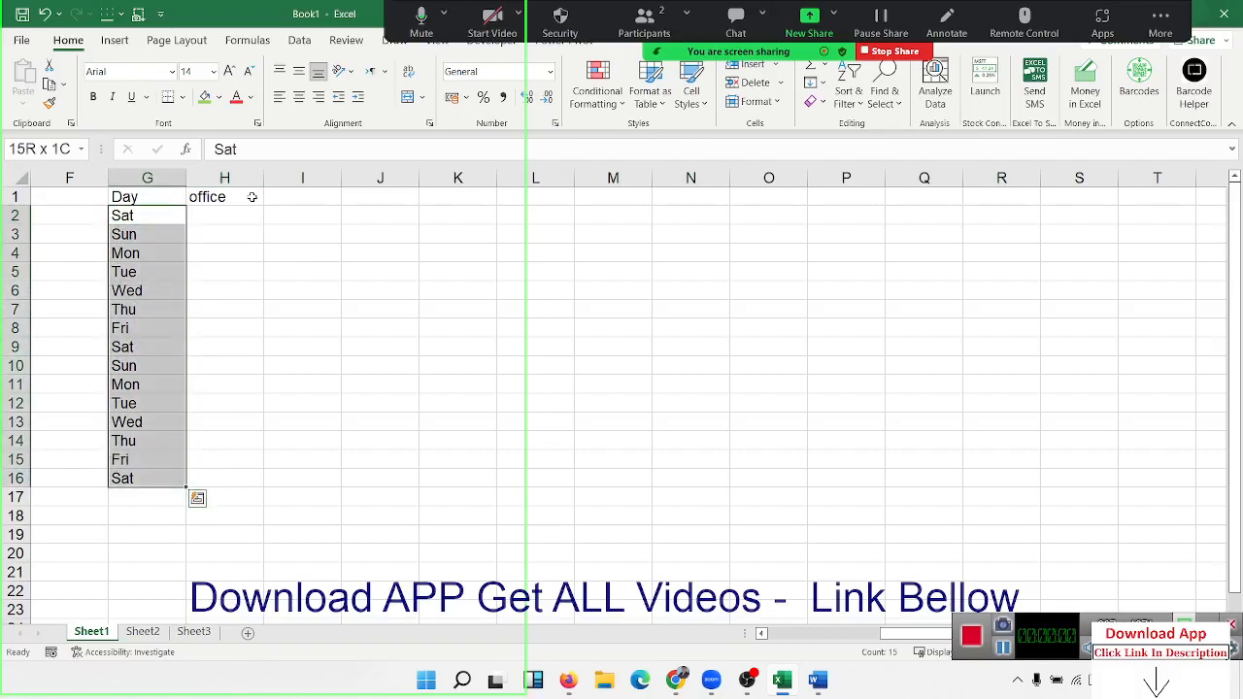
{"action": "key", "text": "Right"}
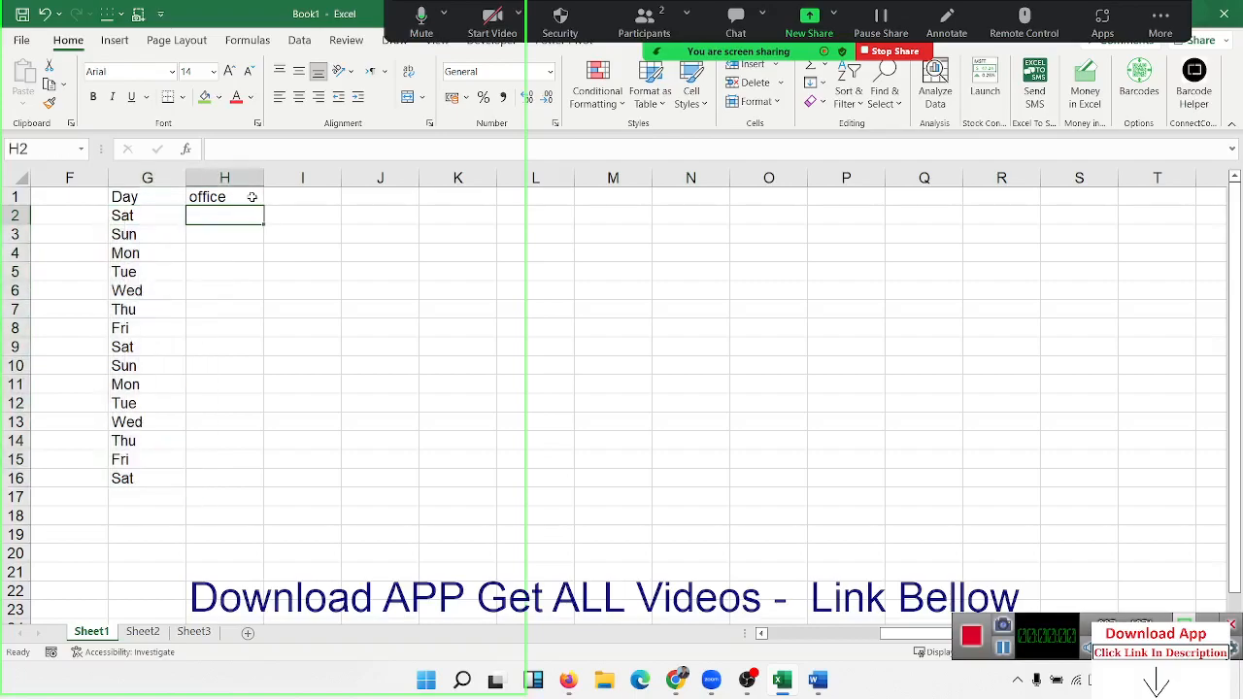
{"action": "key", "text": "Left"}
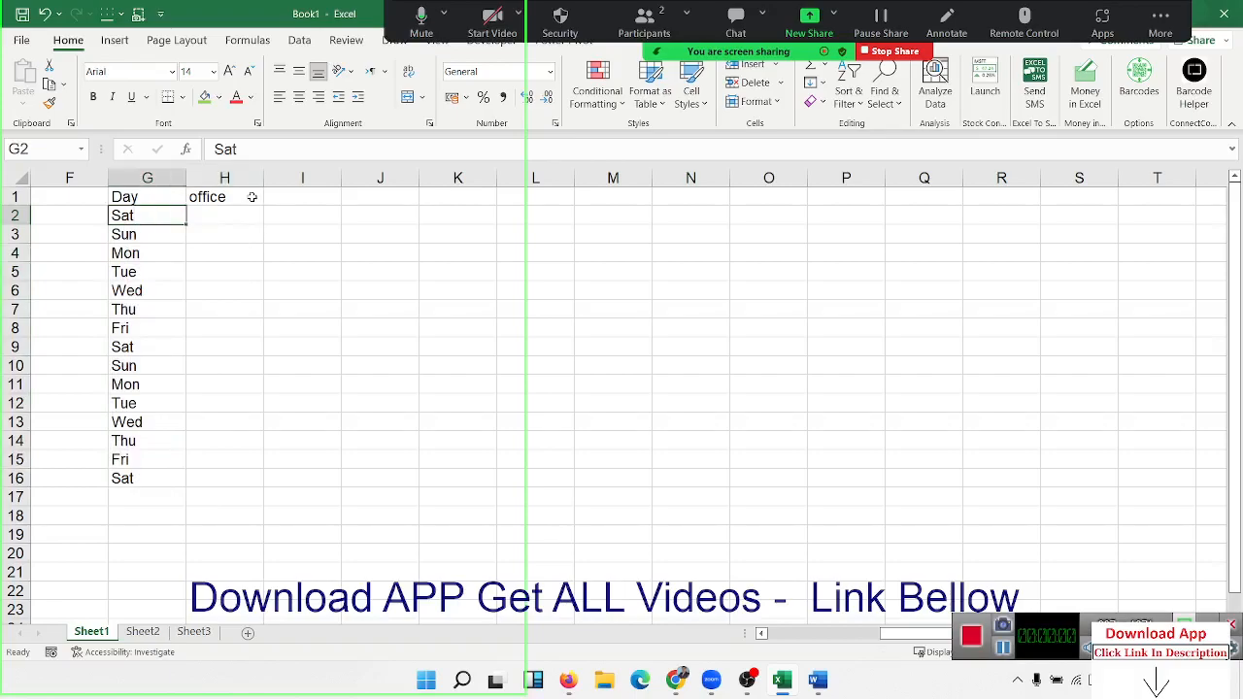
{"action": "key", "text": "shift+Down"}
{"action": "key", "text": "Right"}
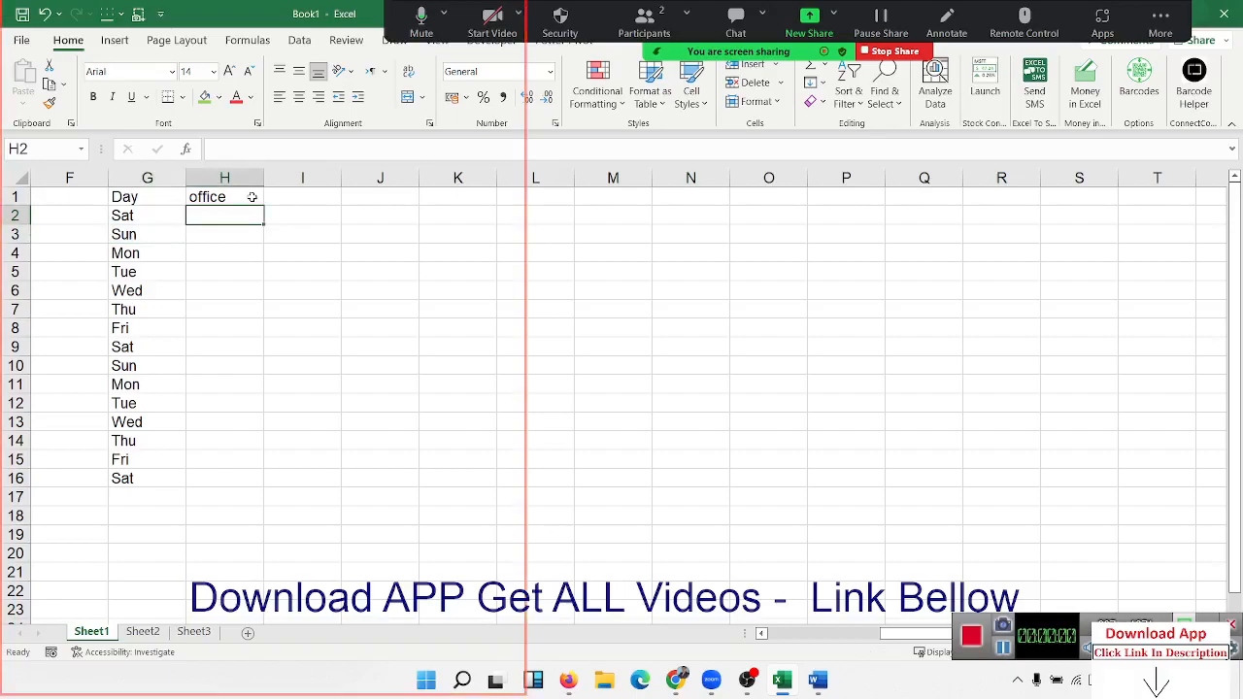
{"action": "left_click", "coordinate": [136, 229]}
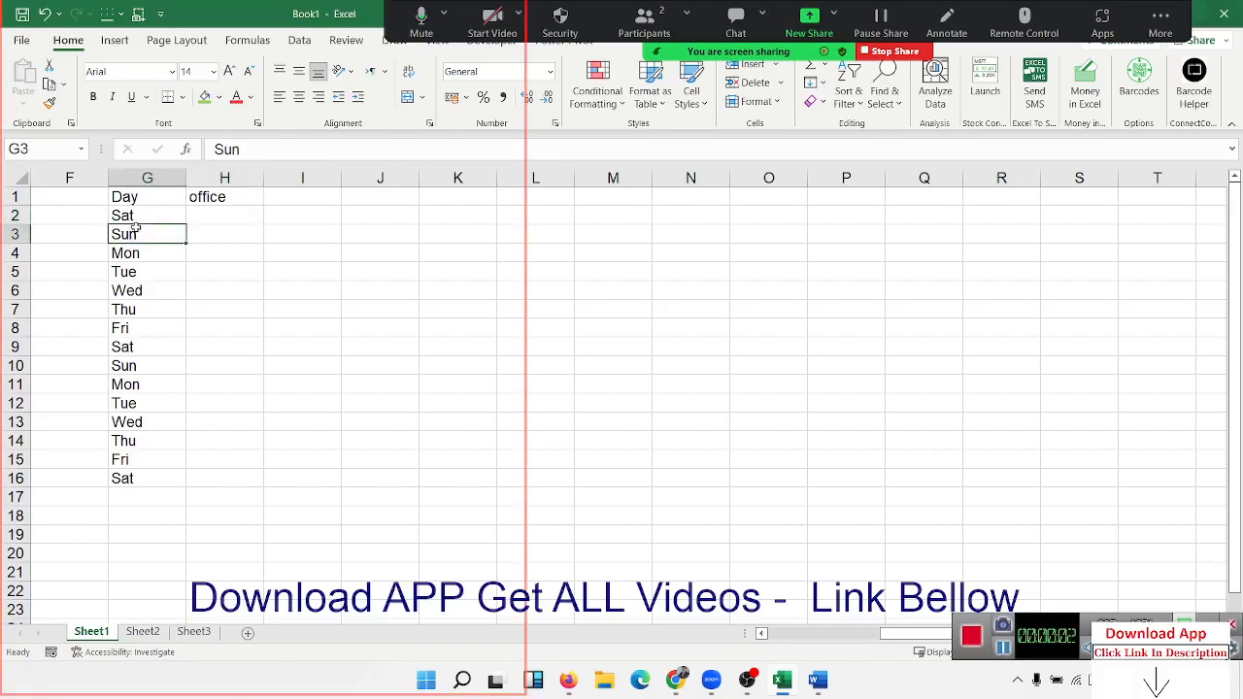
{"action": "left_click", "coordinate": [169, 212]}
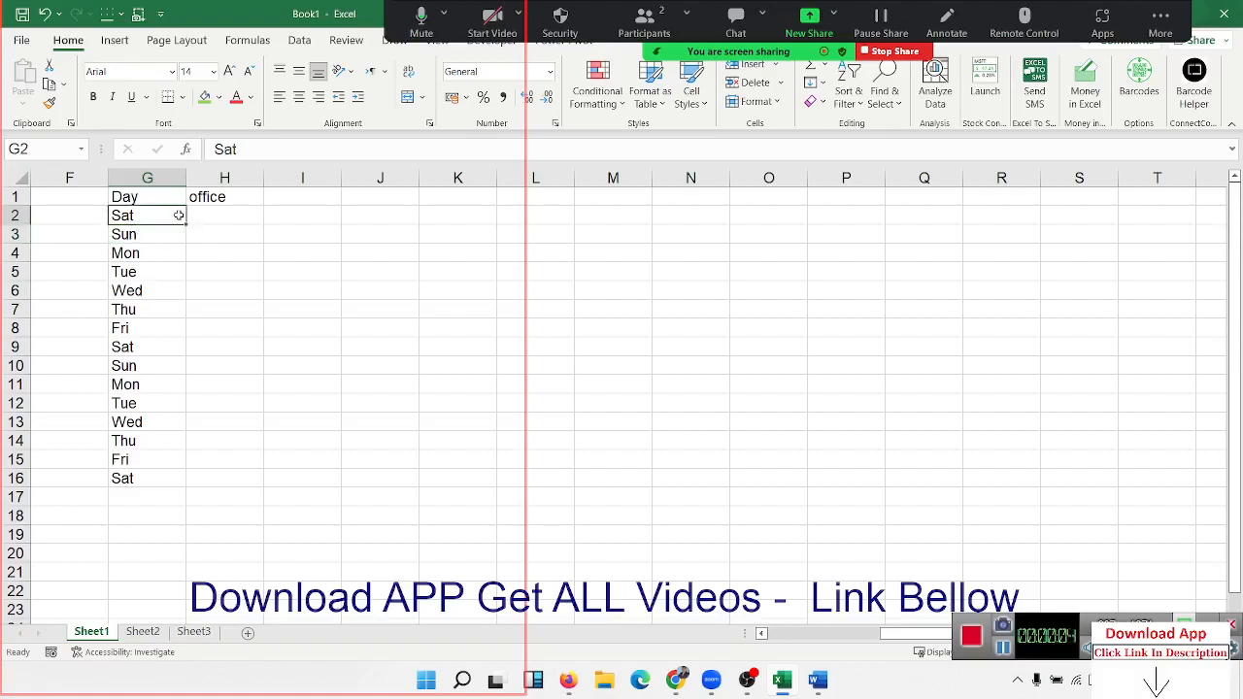
{"action": "left_click_drag", "start_coordinate": [153, 215], "coordinate": [152, 230]}
{"action": "left_click", "coordinate": [236, 217]}
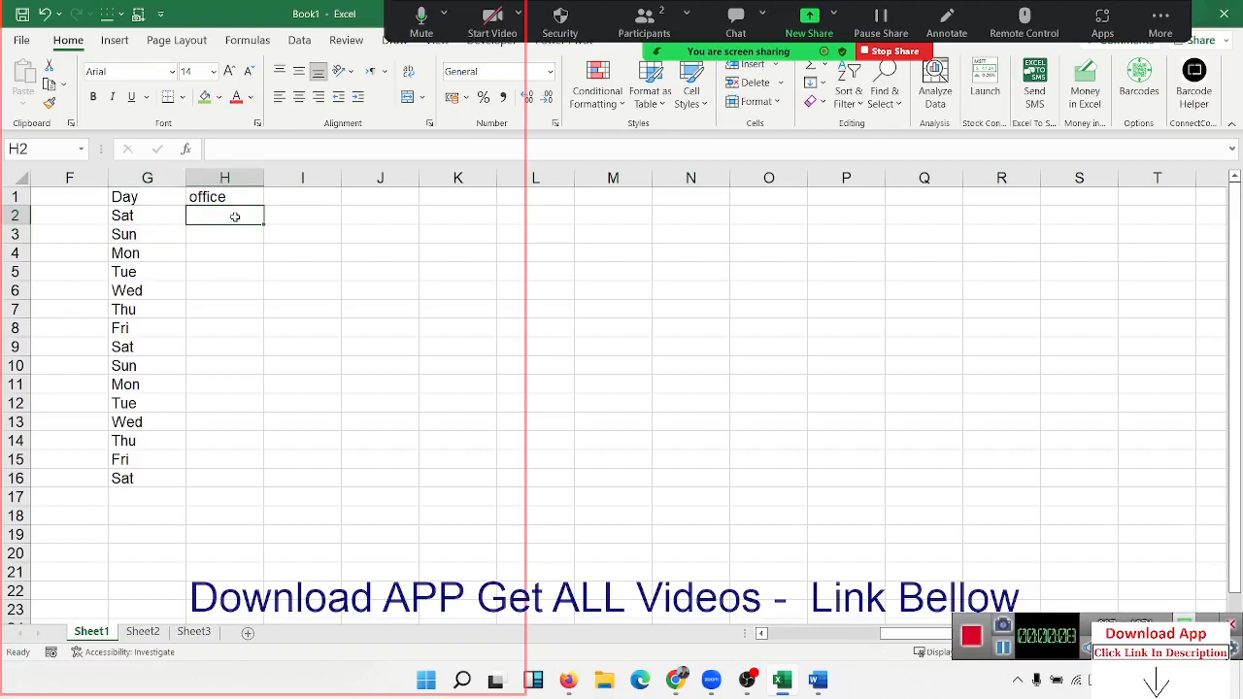
{"action": "left_click", "coordinate": [217, 248]}
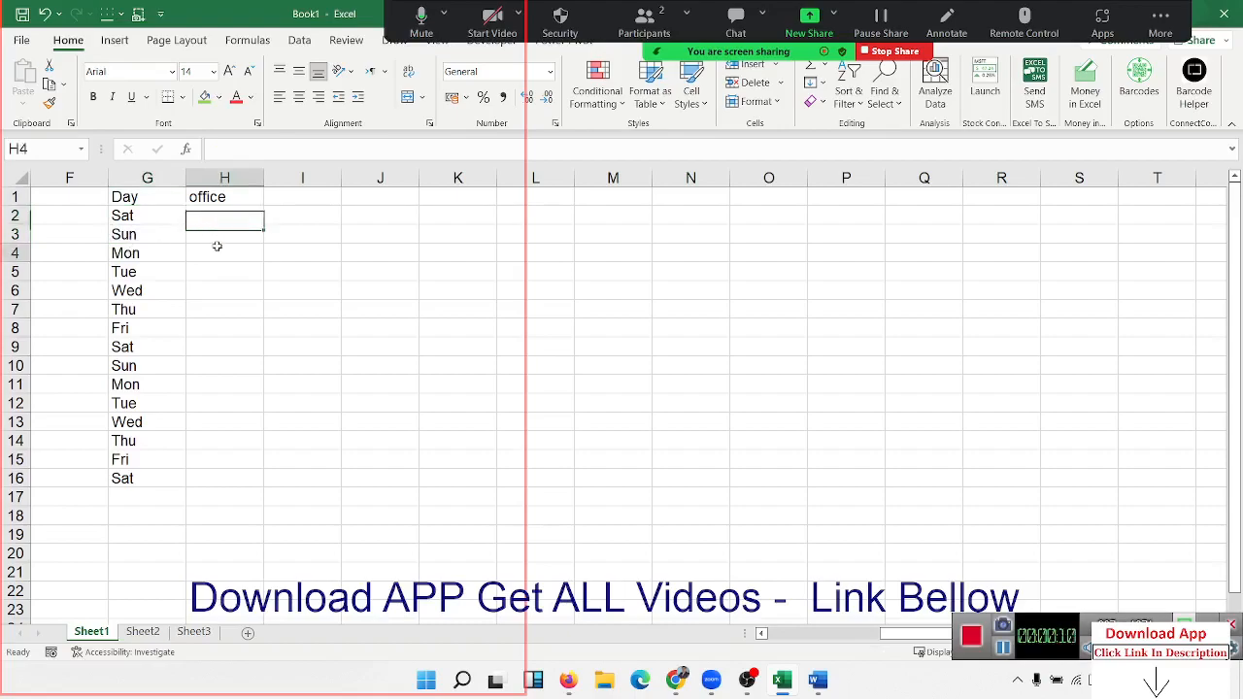
{"action": "left_click", "coordinate": [217, 220]}
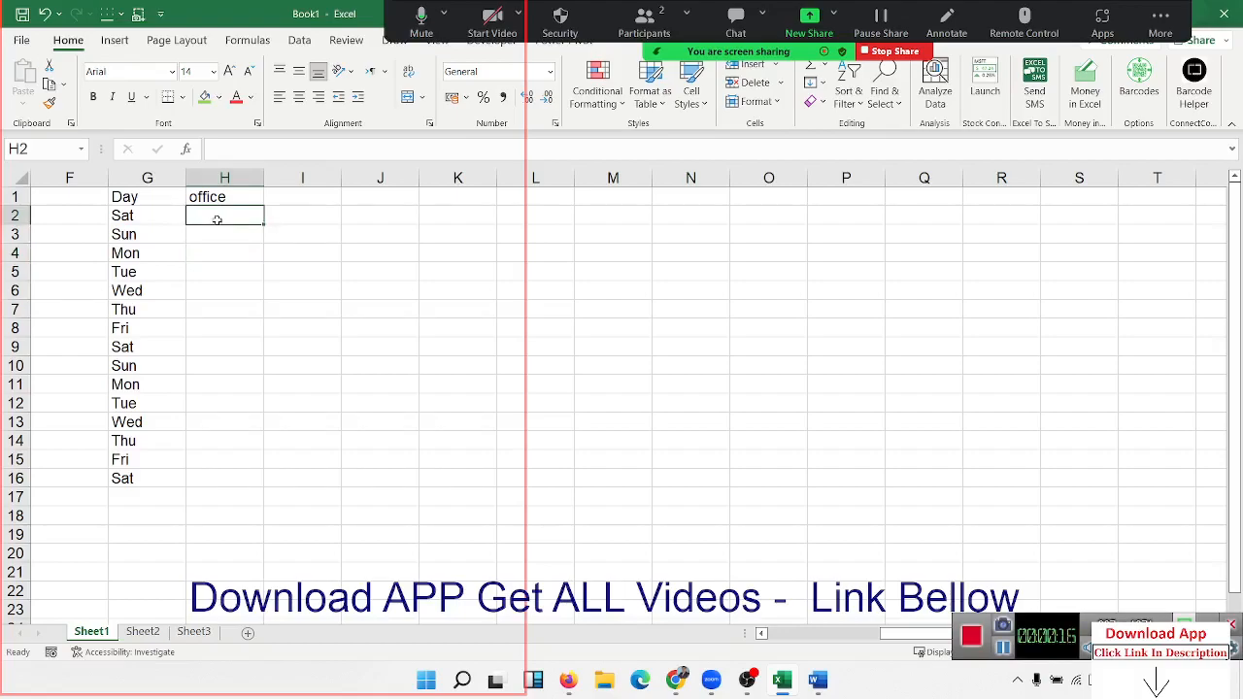
{"action": "left_click", "coordinate": [134, 211]}
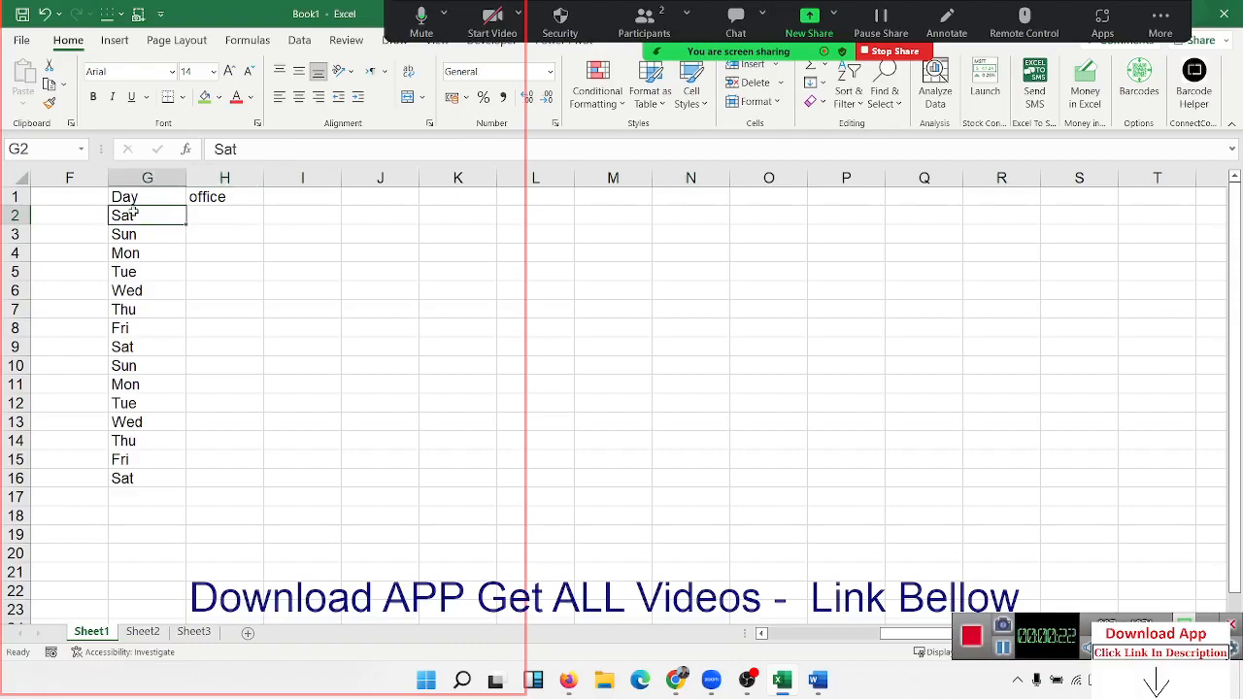
Enter =OR(G2="Sat",G2="sun") in H2 and fill it down to H16.
{"action": "left_click", "coordinate": [198, 220]}
{"action": "type", "text": "=or"}
{"action": "key", "text": "Tab"}
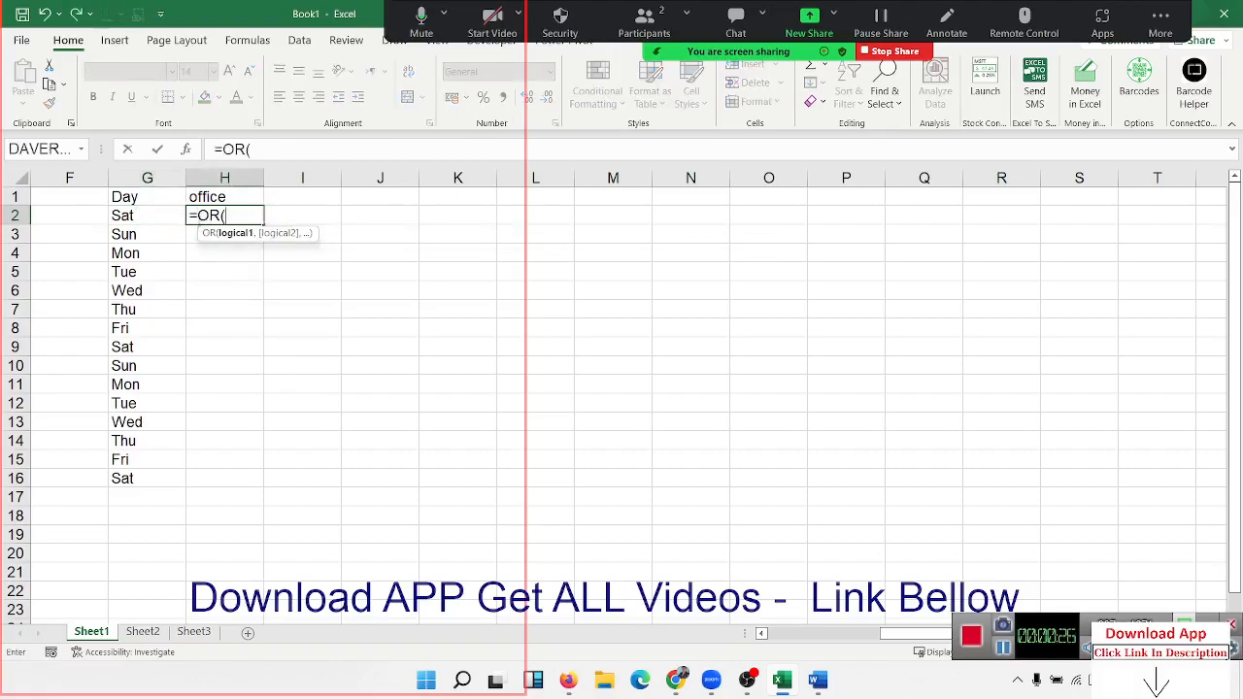
{"action": "left_click", "coordinate": [121, 221]}
{"action": "type", "text": "="}
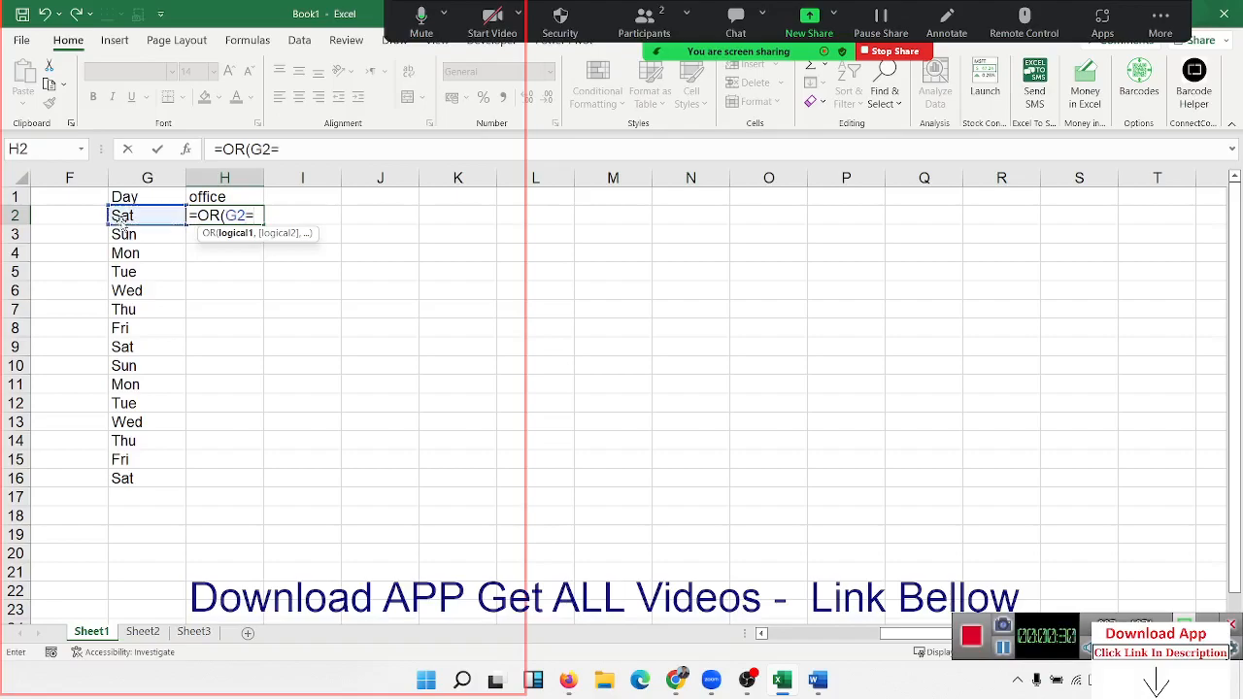
{"action": "type", "text": "\"Sat\","}
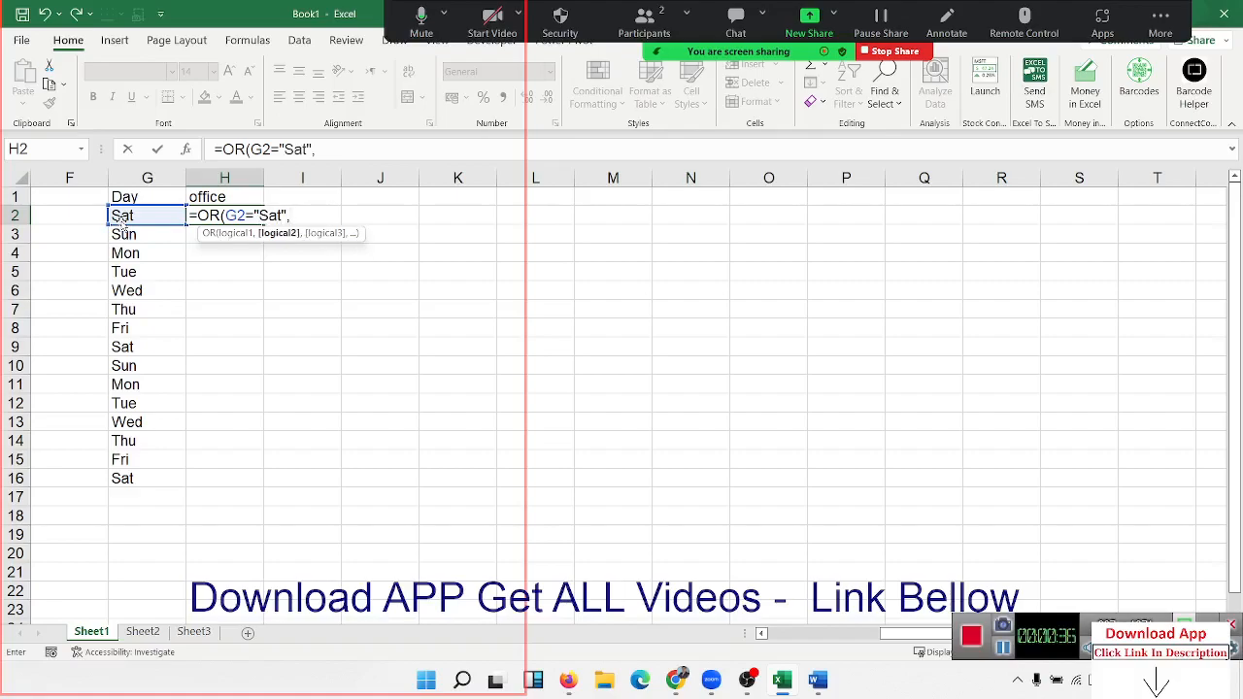
{"action": "left_click", "coordinate": [123, 218]}
{"action": "type", "text": "=\"sun\")"}
{"action": "key", "text": "Return"}
{"action": "key", "text": "Up"}
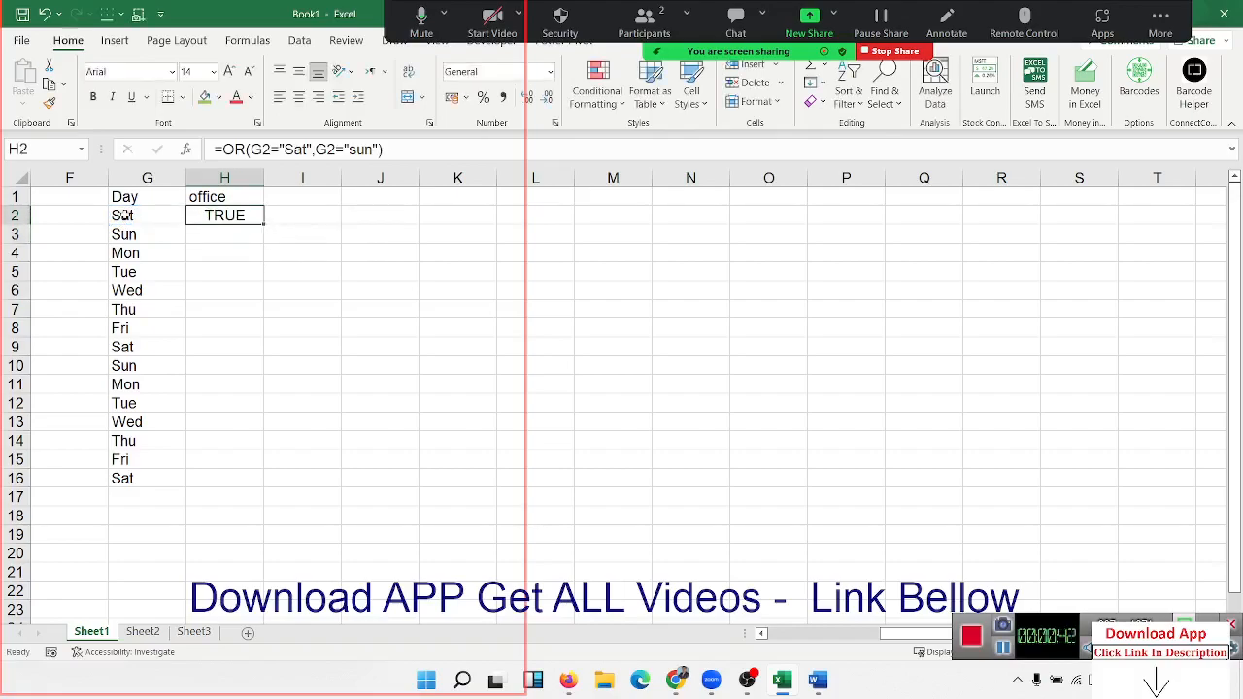
{"action": "left_click_drag", "start_coordinate": [263, 224], "coordinate": [233, 482]}
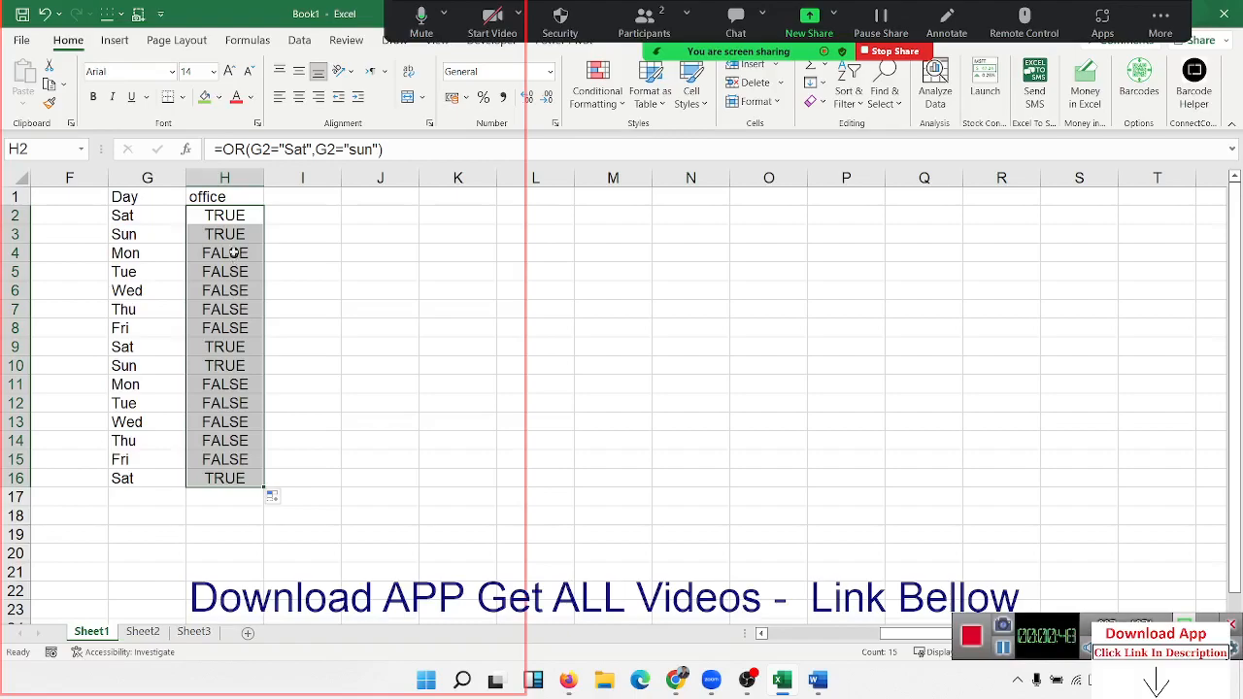
Wrap the OR test in H2 in an IF that returns "CLOSE" when true and "Open" when false.
{"action": "double_click", "coordinate": [235, 223]}
{"action": "left_click", "coordinate": [232, 215]}
{"action": "double_click", "coordinate": [232, 216]}
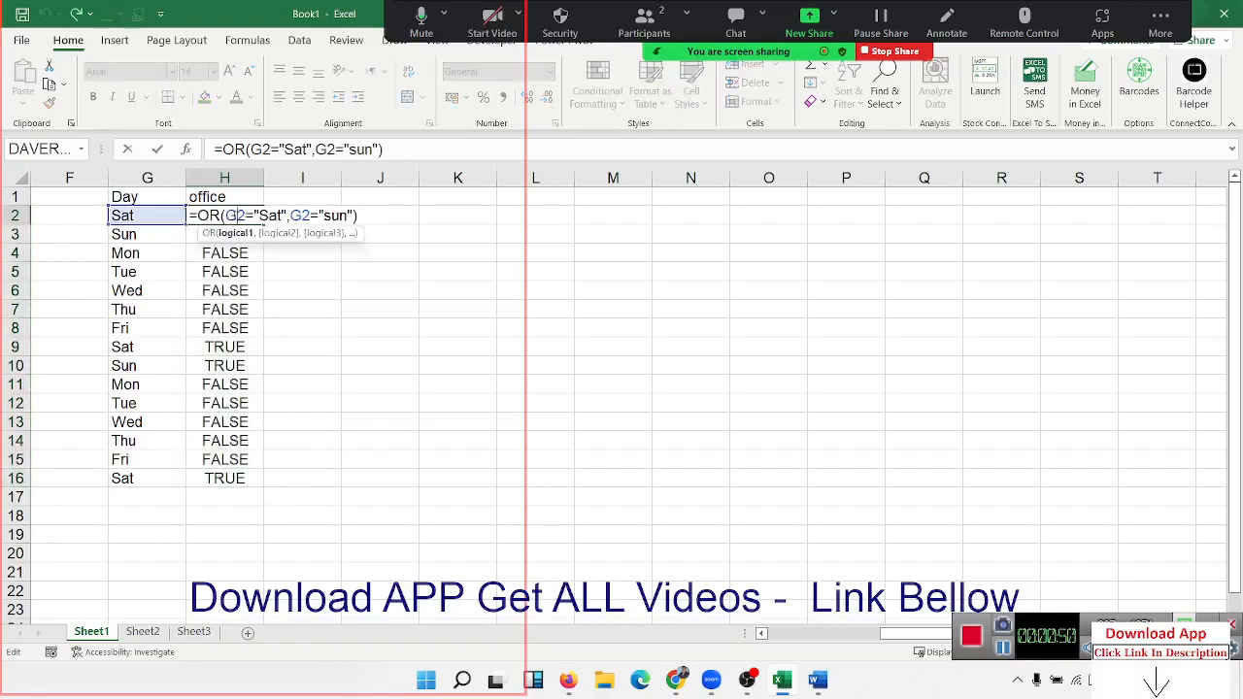
{"action": "key", "text": "Home"}
{"action": "key", "text": "Right"}
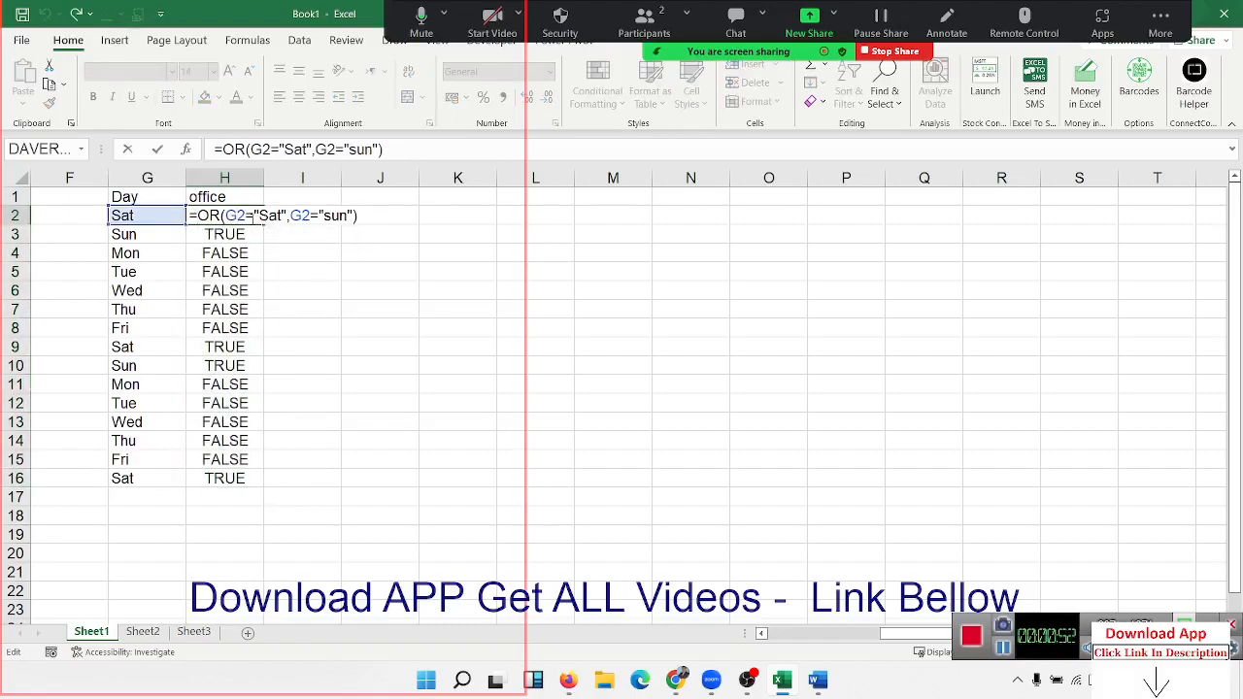
{"action": "type", "text": "if"}
{"action": "key", "text": "Down"}
{"action": "key", "text": "Up"}
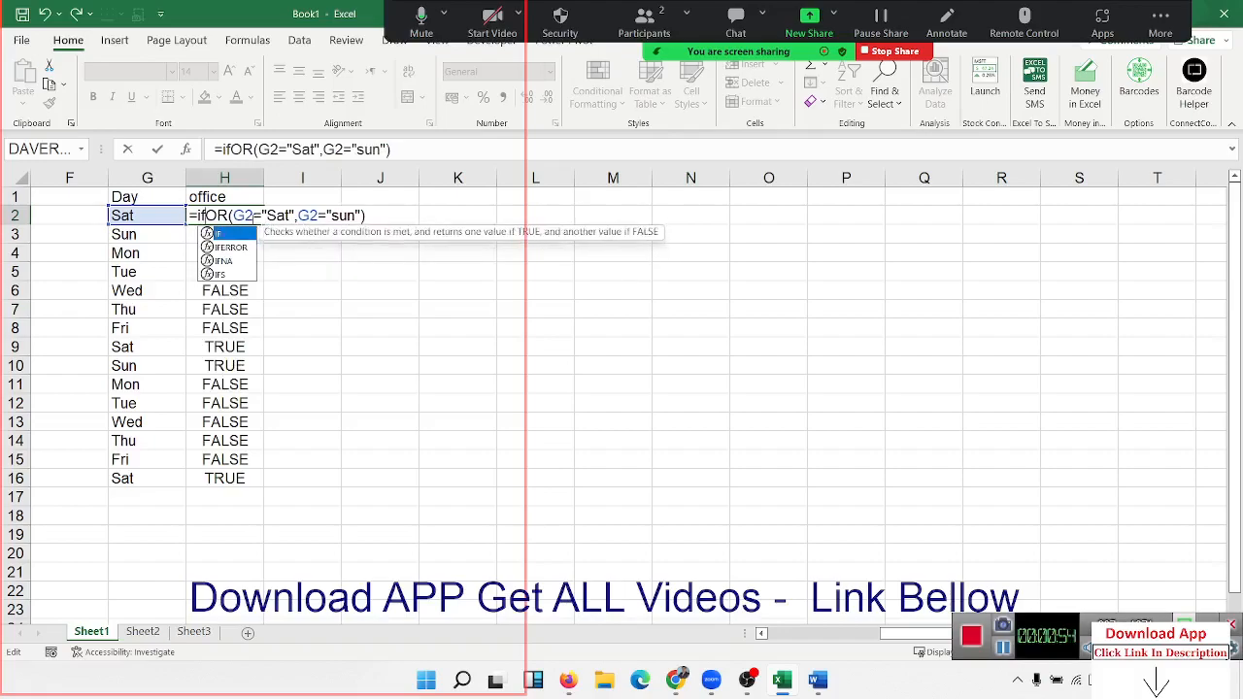
{"action": "key", "text": "Tab"}
{"action": "type", "text": ",\"O"}
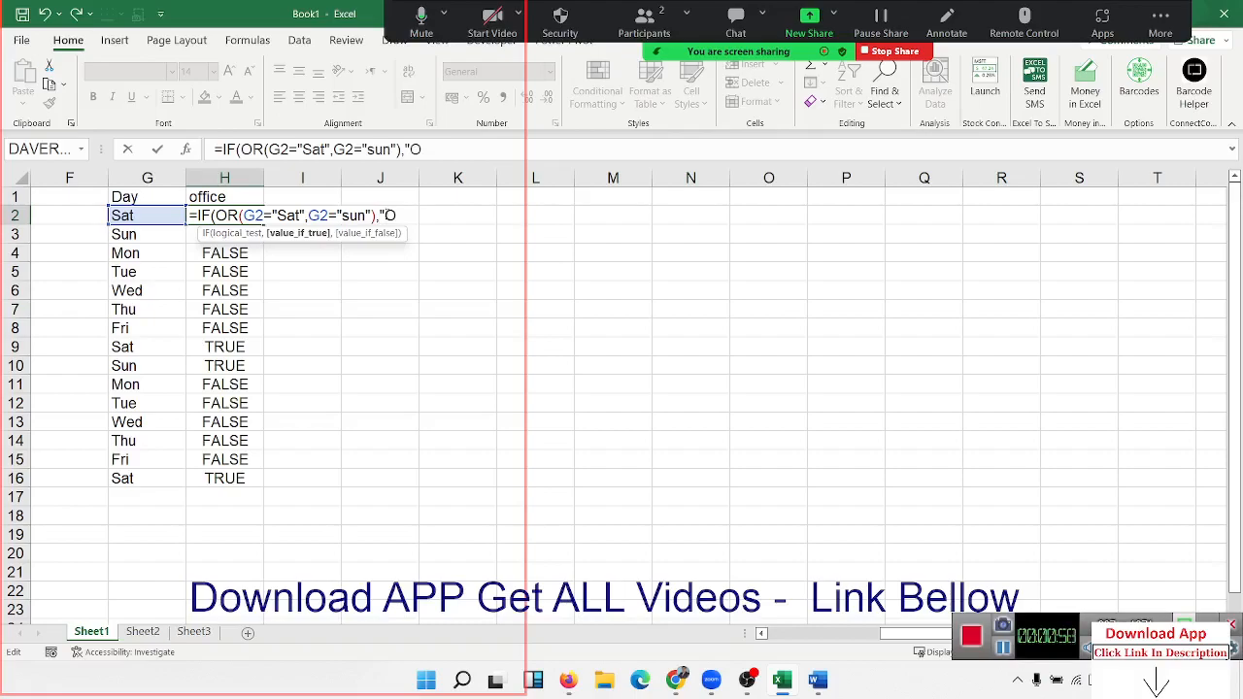
{"action": "key", "text": "BackSpace"}
{"action": "type", "text": "CLOSE"}
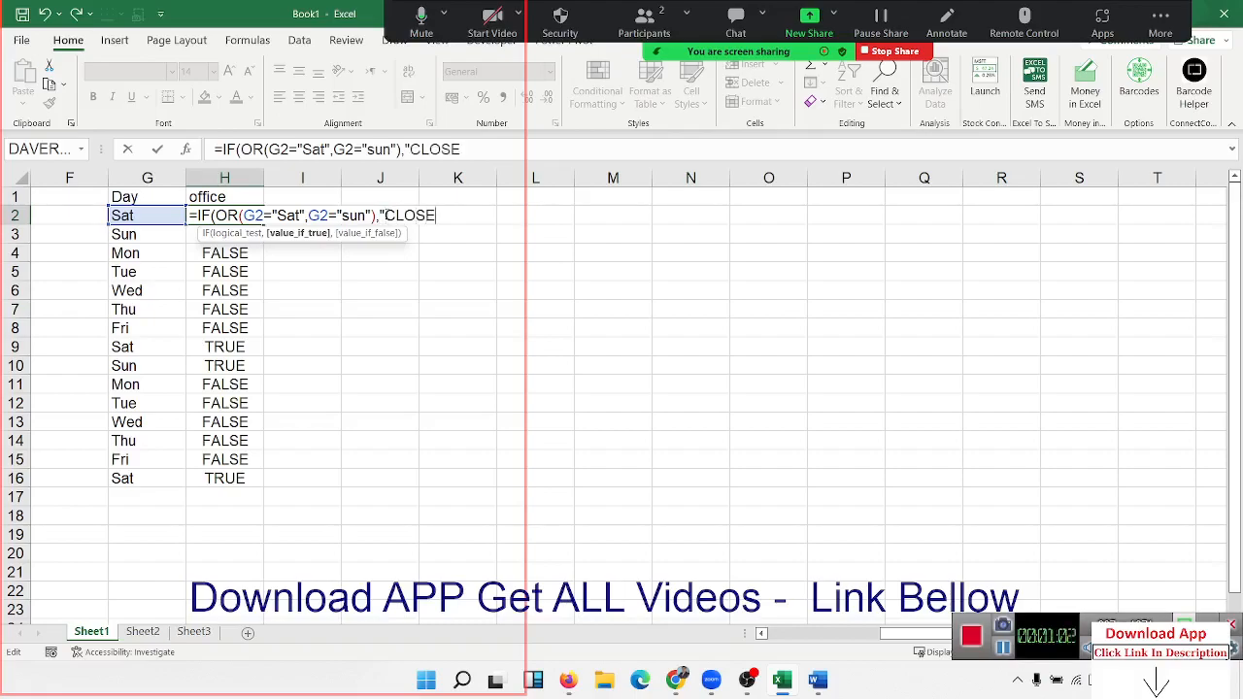
{"action": "type", "text": "\",\"Open"}
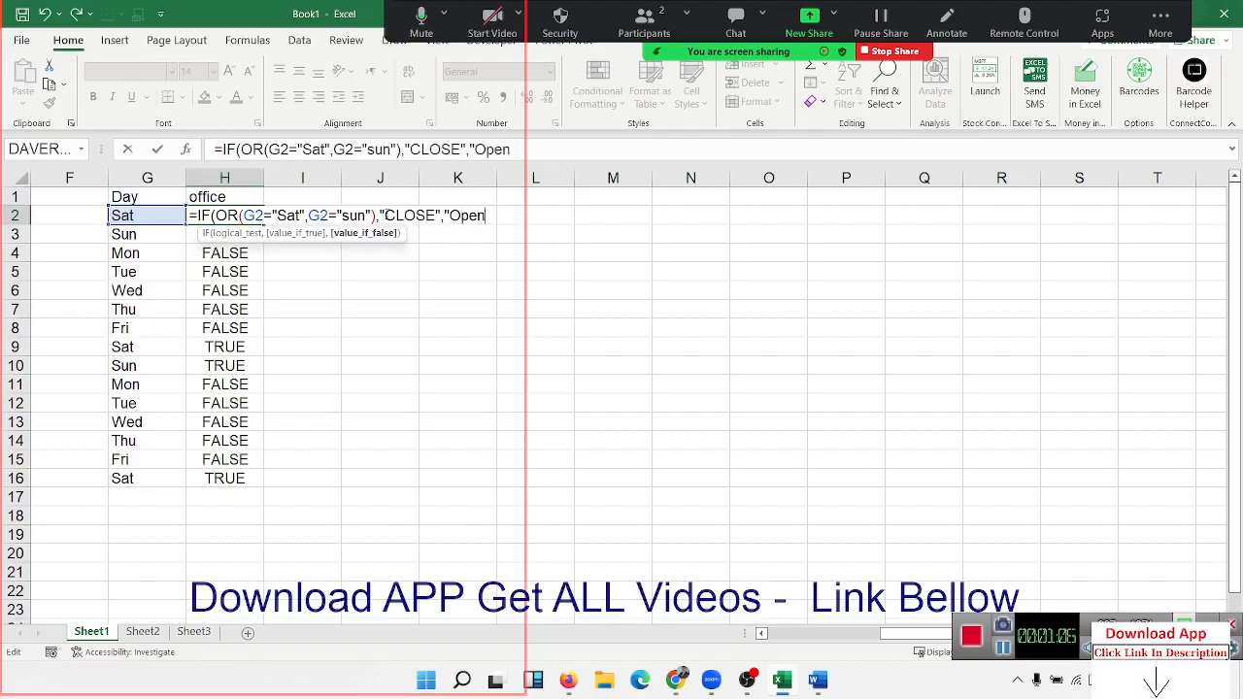
{"action": "type", "text": "\""}
{"action": "key", "text": "ctrl+Return"}
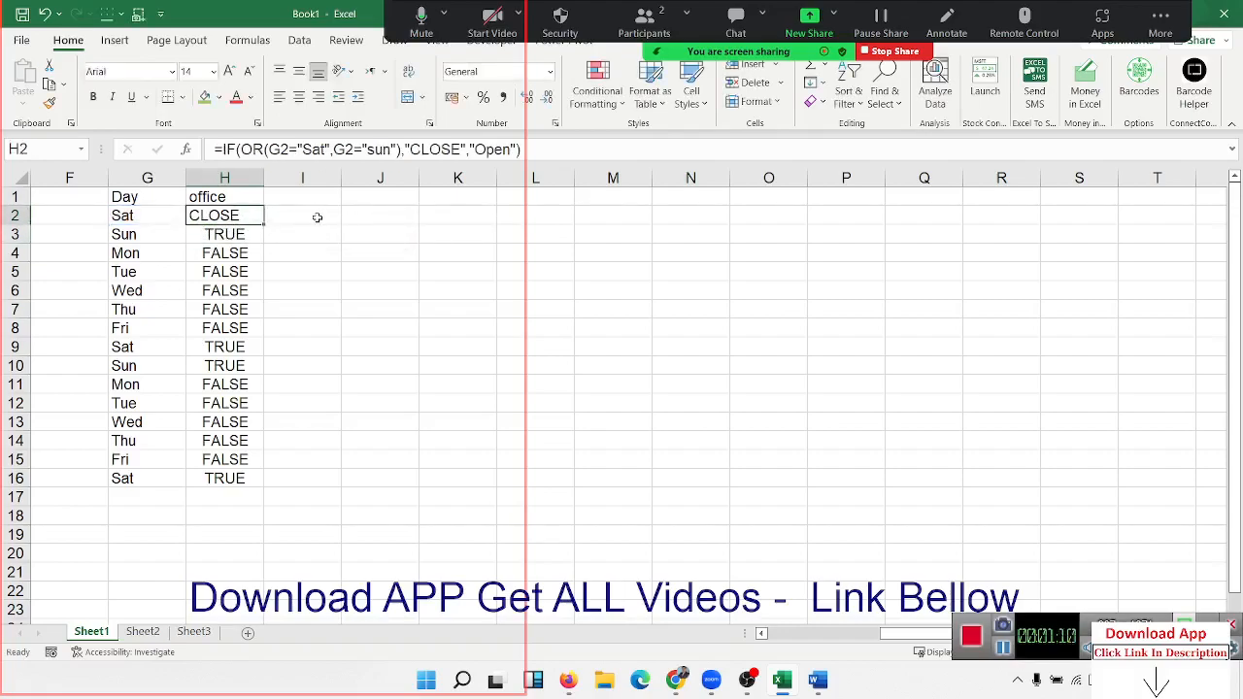
Fill the IF with OR formula from H2 down to H16.
{"action": "double_click", "coordinate": [262, 226]}
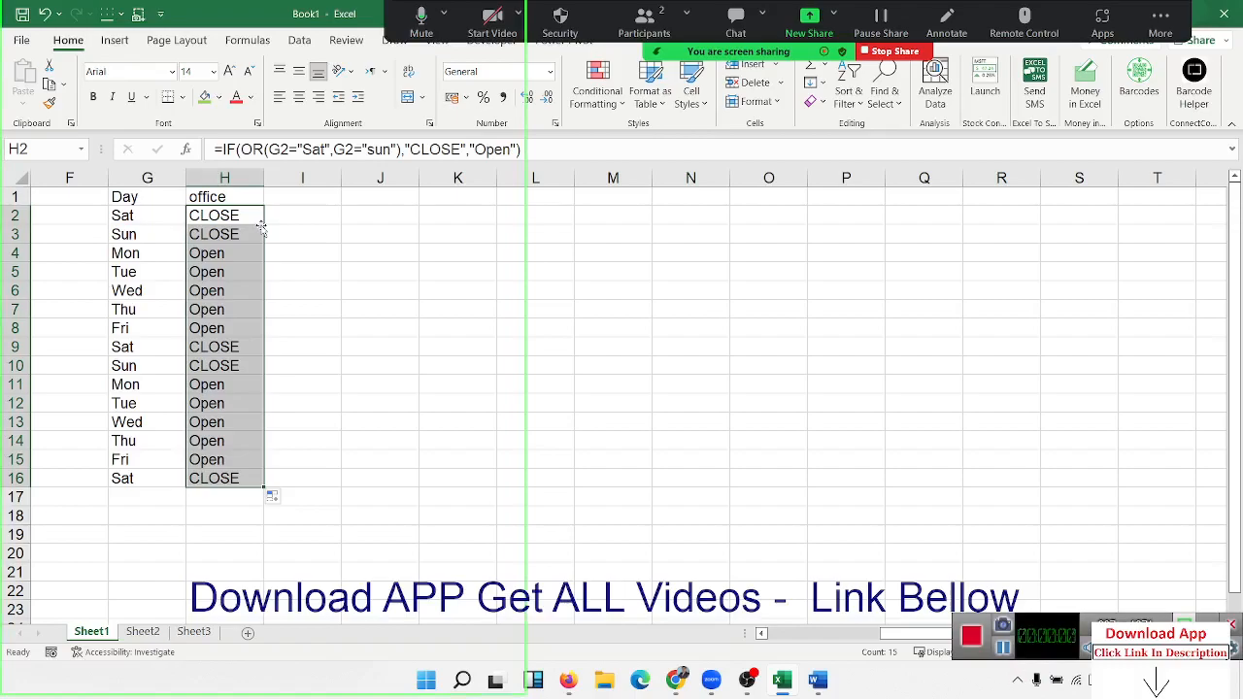
{"action": "key", "text": "Up"}
{"action": "key", "text": "Down"}
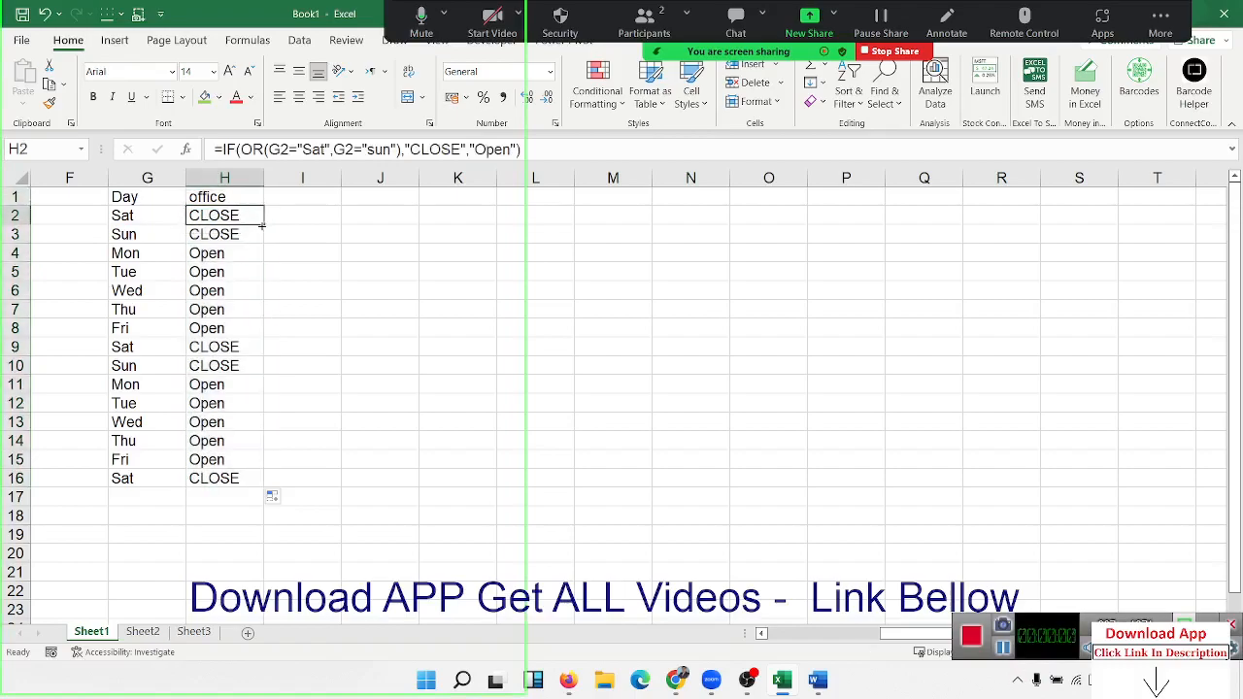
Review the incentive criteria in D2:E3 and the IF with AND formula in B3.
{"action": "key", "text": "Left"}
{"action": "key", "text": "Home"}
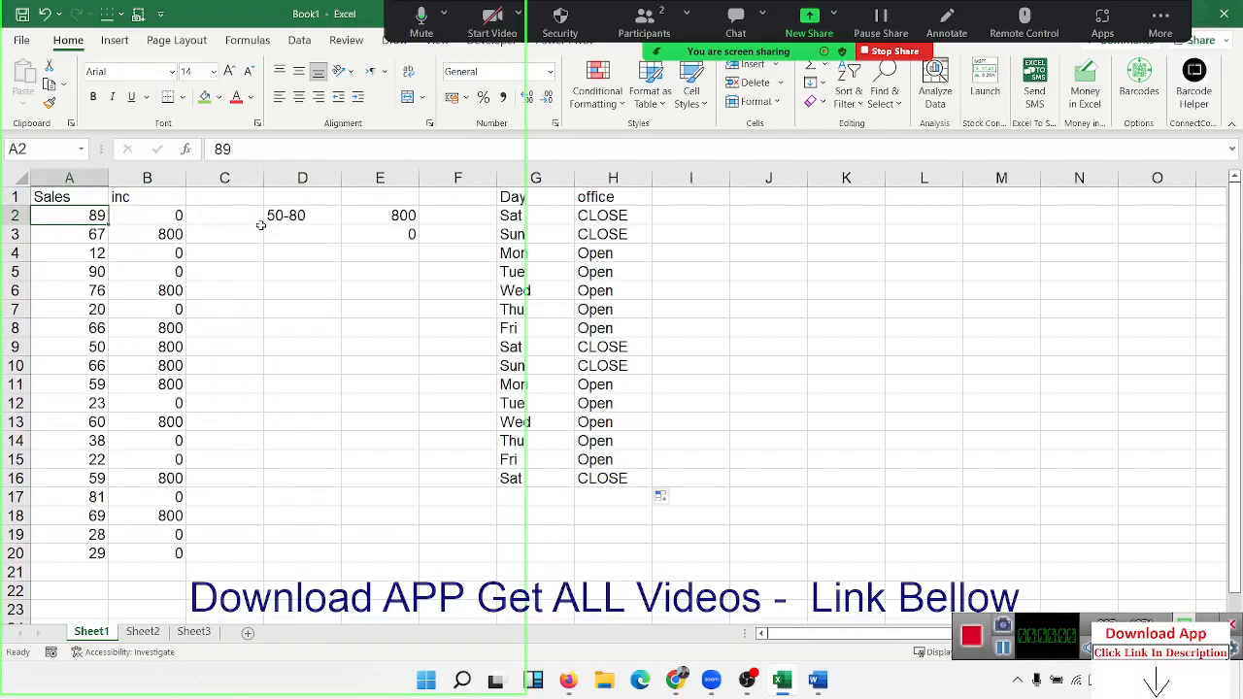
{"action": "key", "text": "Right"}
{"action": "key", "text": "Right"}
{"action": "key", "text": "Right"}
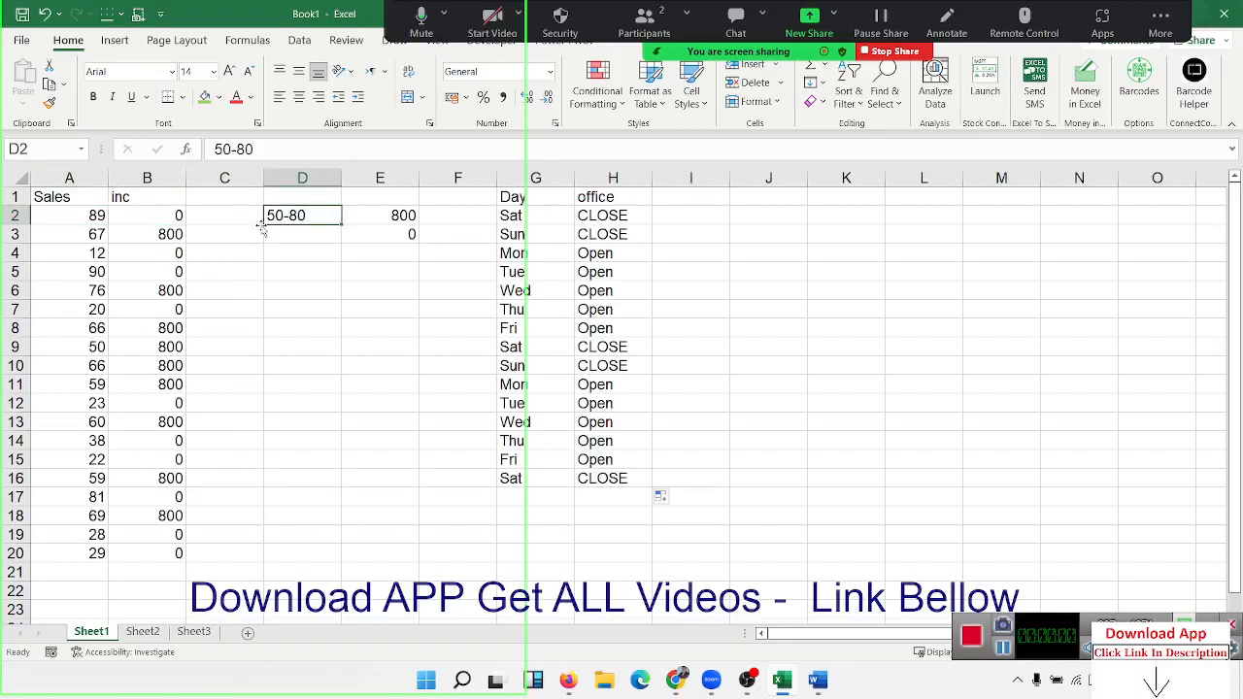
{"action": "key", "text": "Down"}
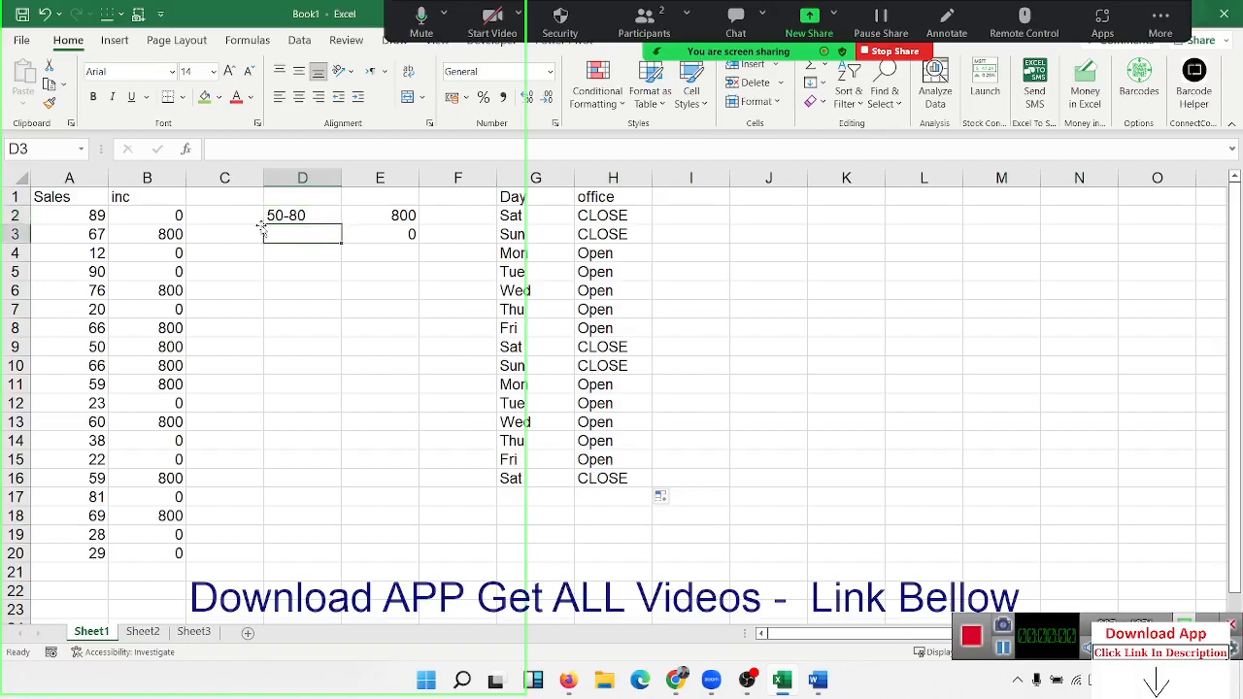
{"action": "key", "text": "Up"}
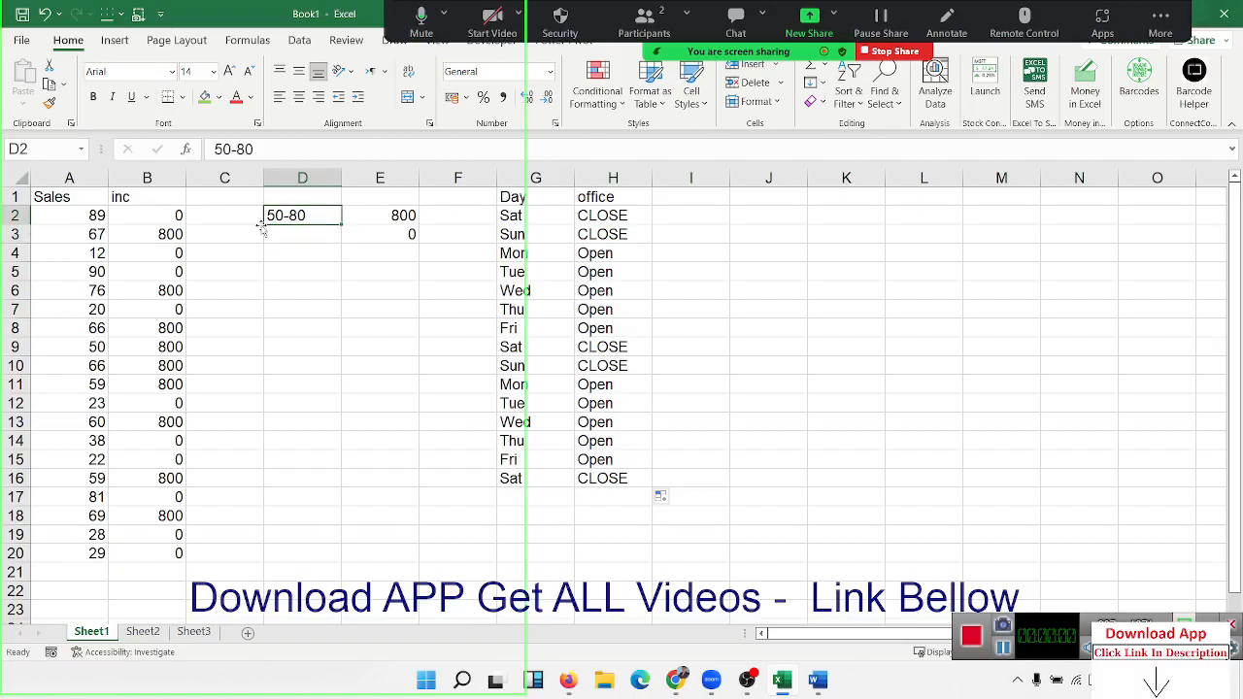
{"action": "key", "text": "Down"}
{"action": "key", "text": "Up"}
{"action": "key", "text": "Right"}
{"action": "key", "text": "Down"}
{"action": "key", "text": "Left"}
{"action": "key", "text": "Left"}
{"action": "key", "text": "Left"}
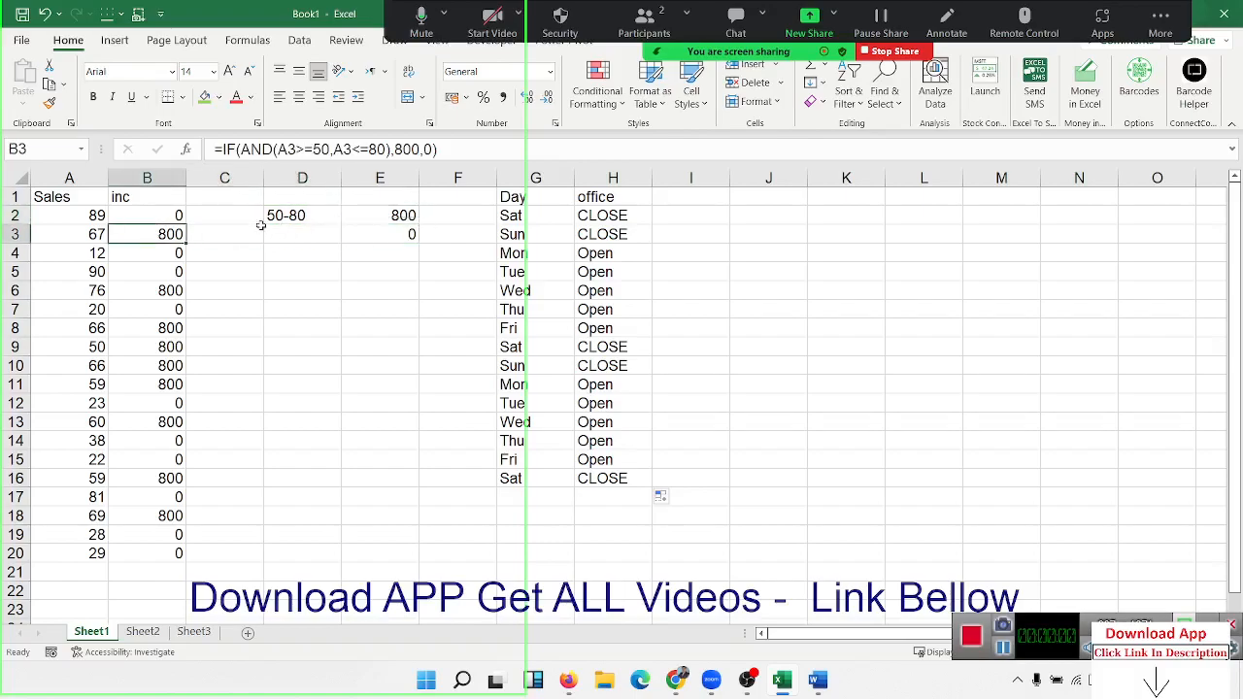
Review the IF with OR formulas in the office column from H2 down to H7.
{"action": "key", "text": "Right"}
{"action": "key", "text": "Right"}
{"action": "key", "text": "Right"}
{"action": "key", "text": "Right"}
{"action": "key", "text": "Right"}
{"action": "key", "text": "Right"}
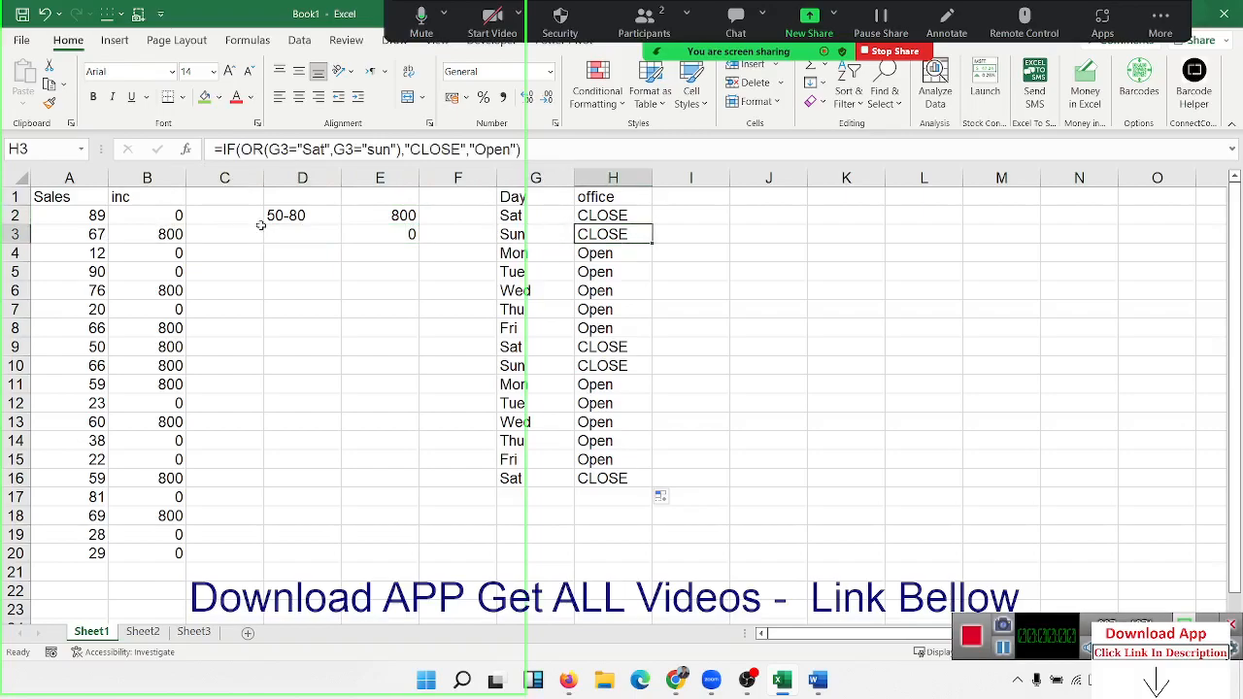
{"action": "key", "text": "Up"}
{"action": "key", "text": "Up"}
{"action": "key", "text": "Down"}
{"action": "key", "text": "Down"}
{"action": "key", "text": "Down"}
{"action": "key", "text": "Down"}
{"action": "key", "text": "Down"}
{"action": "key", "text": "Down"}
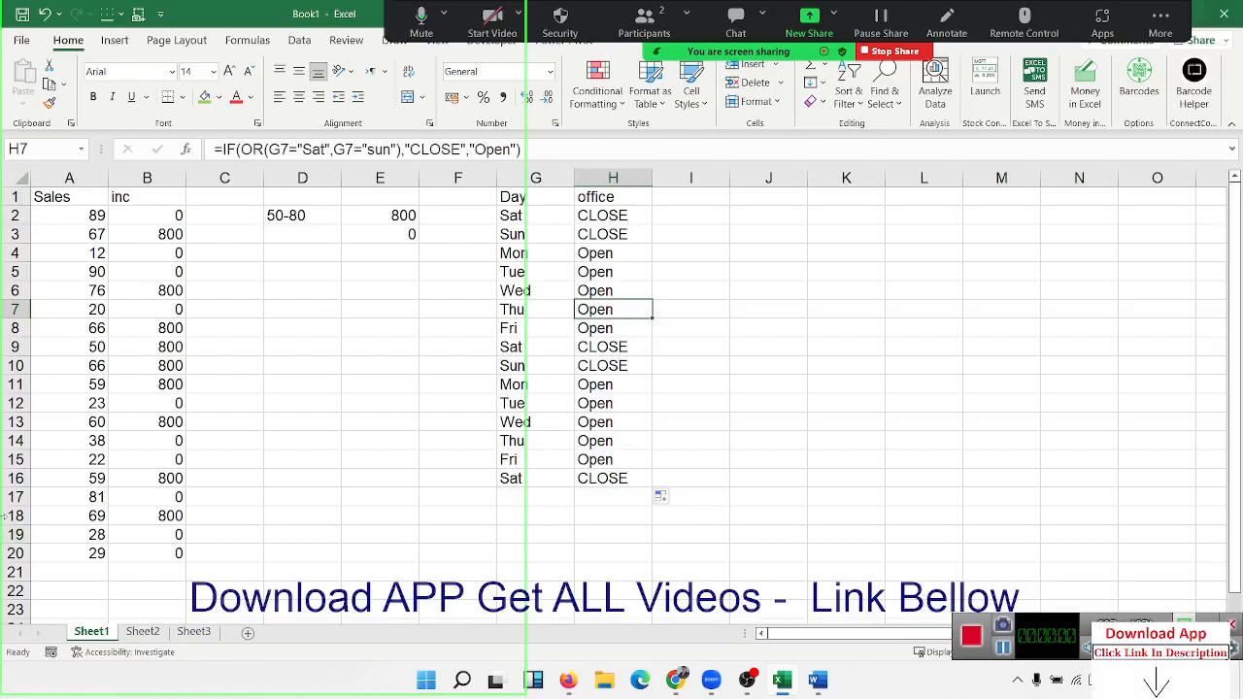
On Sheet2, enter the heading Name in A1 and a first name in A2, and fill the name list down to A12.
{"action": "left_click", "coordinate": [156, 633]}
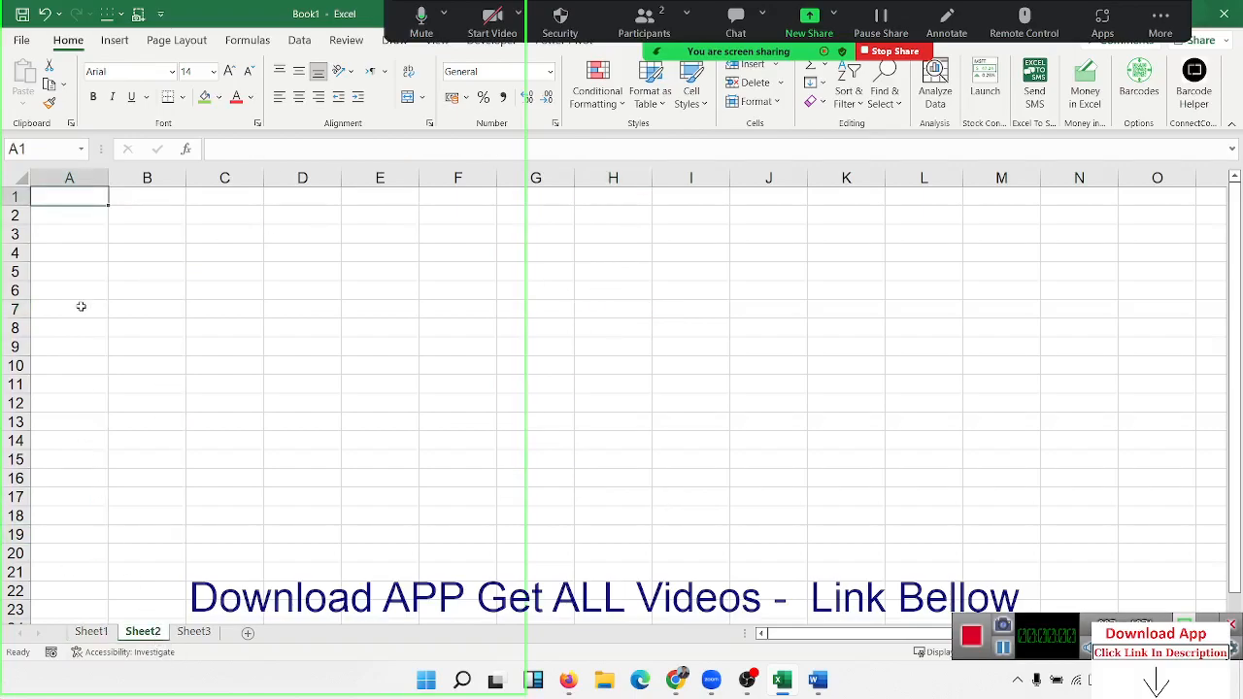
{"action": "type", "text": "Name"}
{"action": "key", "text": "Return"}
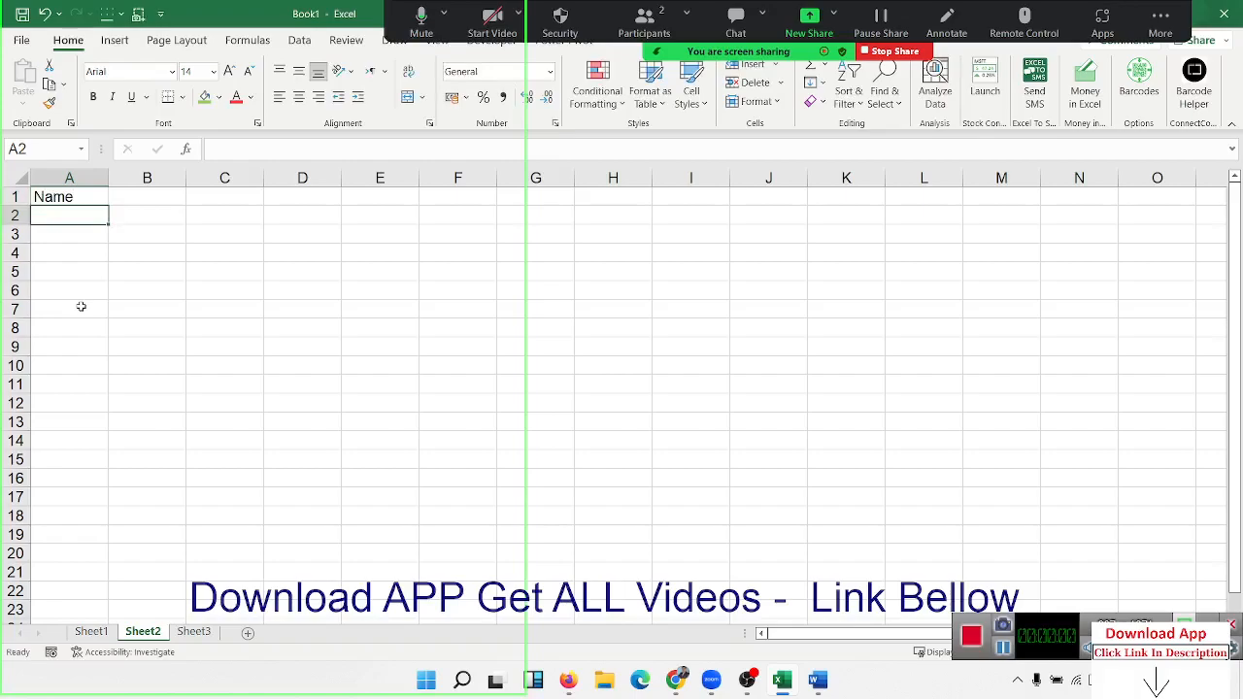
{"action": "type", "text": "Puja"}
{"action": "left_click", "coordinate": [105, 293]}
{"action": "left_click", "coordinate": [79, 216]}
{"action": "left_click_drag", "start_coordinate": [108, 225], "coordinate": [110, 406]}
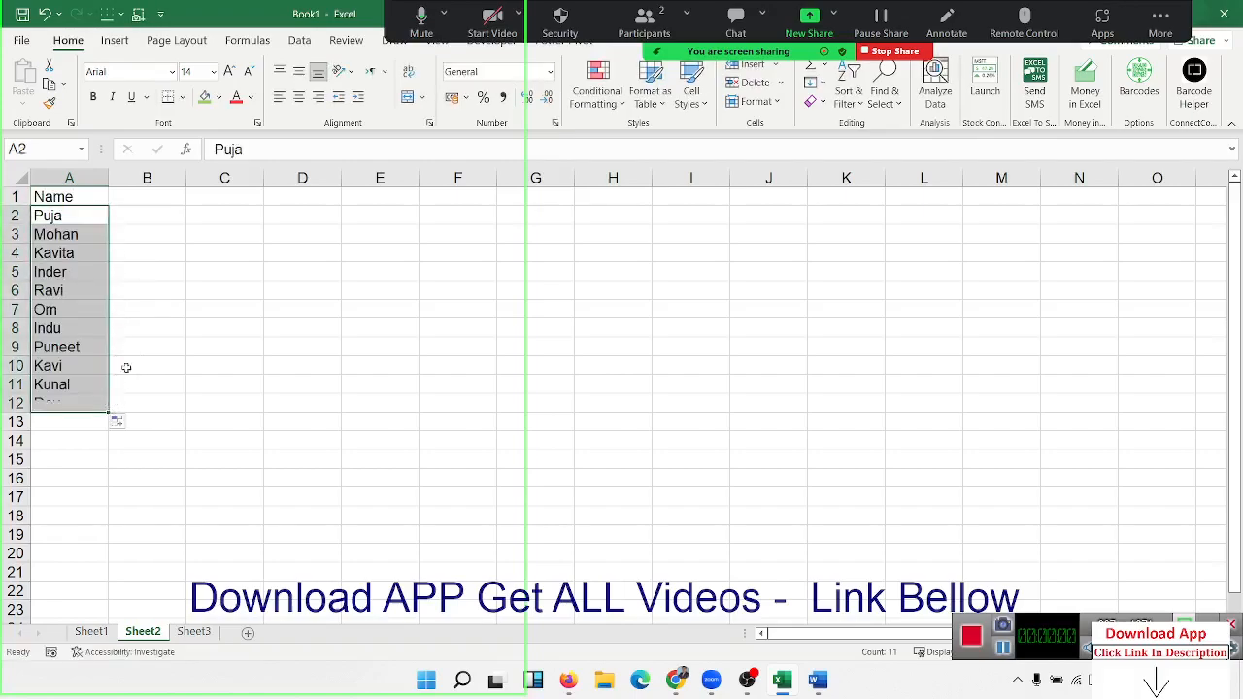
Enter the heading S-1 in B1 and fill the series across to S-4 in E1.
{"action": "left_click", "coordinate": [141, 196]}
{"action": "type", "text": "JAN"}
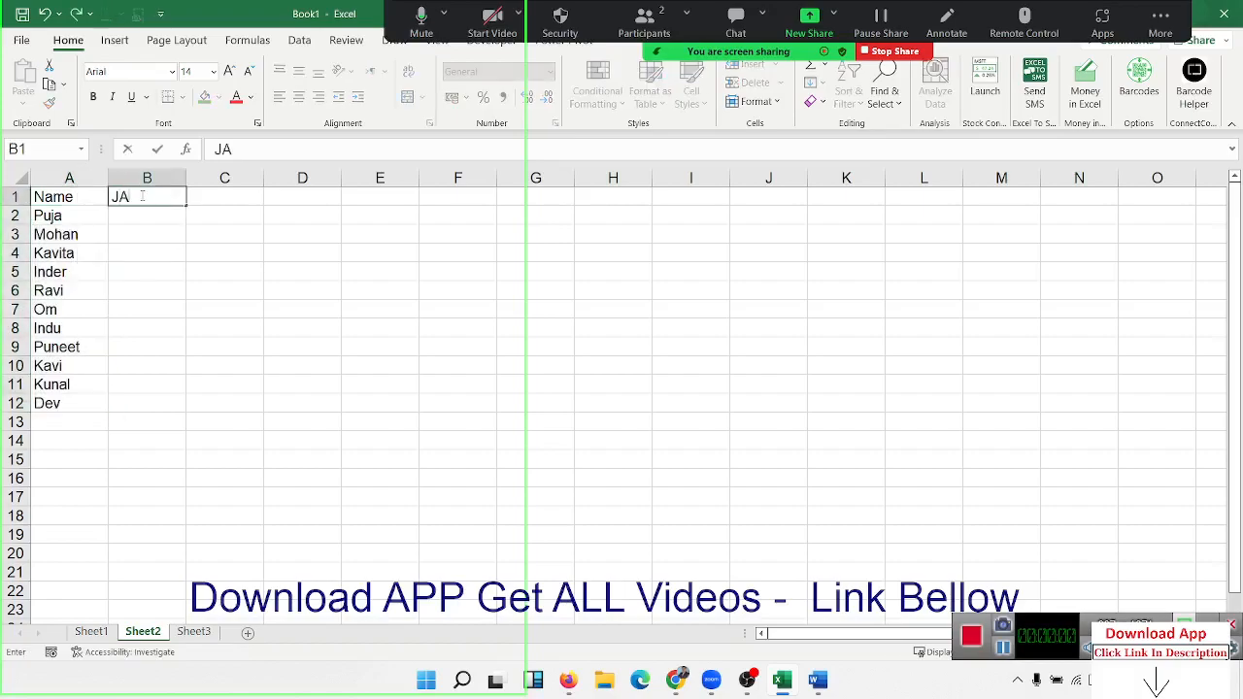
{"action": "key", "text": "BackSpace"}
{"action": "key", "text": "BackSpace"}
{"action": "key", "text": "BackSpace"}
{"action": "type", "text": "S"}
{"action": "key", "text": "Return"}
{"action": "left_click", "coordinate": [143, 201]}
{"action": "left_click_drag", "start_coordinate": [186, 206], "coordinate": [390, 208]}
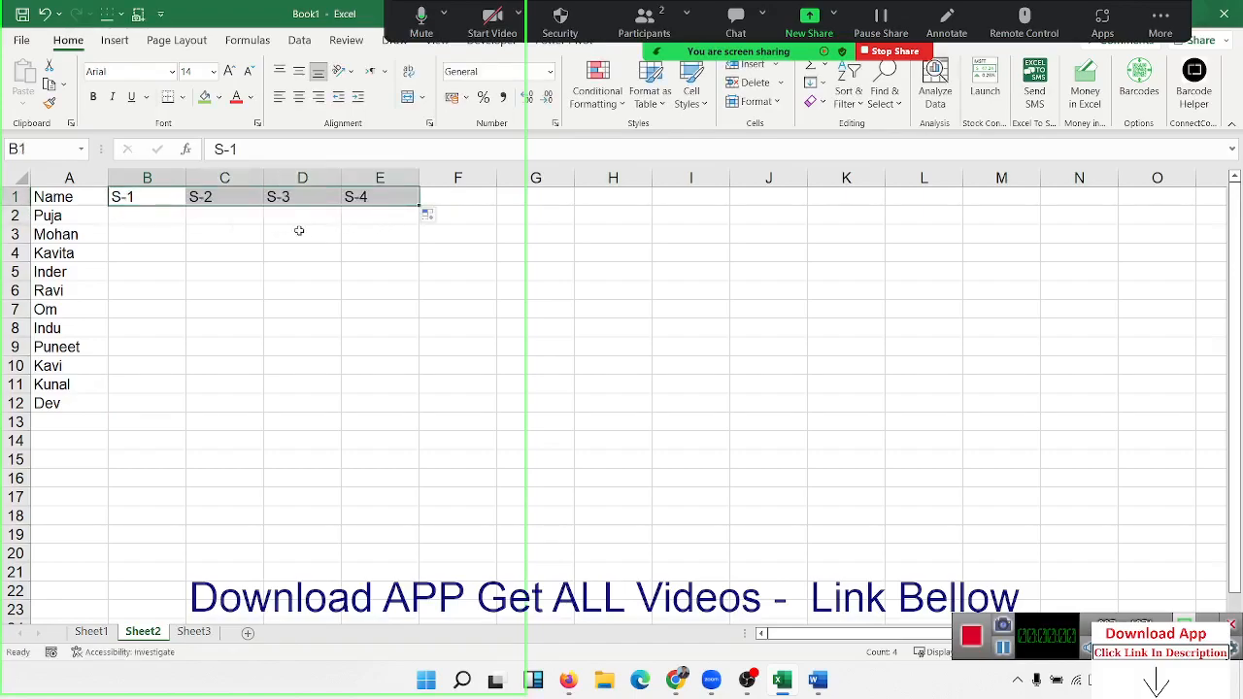
Enter =RANDBETWEEN(10,90) in every cell of the range B2:E12.
{"action": "left_click", "coordinate": [158, 215]}
{"action": "type", "text": "=ra"}
{"action": "key", "text": "Down"}
{"action": "key", "text": "Down"}
{"action": "key", "text": "Down"}
{"action": "key", "text": "Tab"}
{"action": "type", "text": "10"}
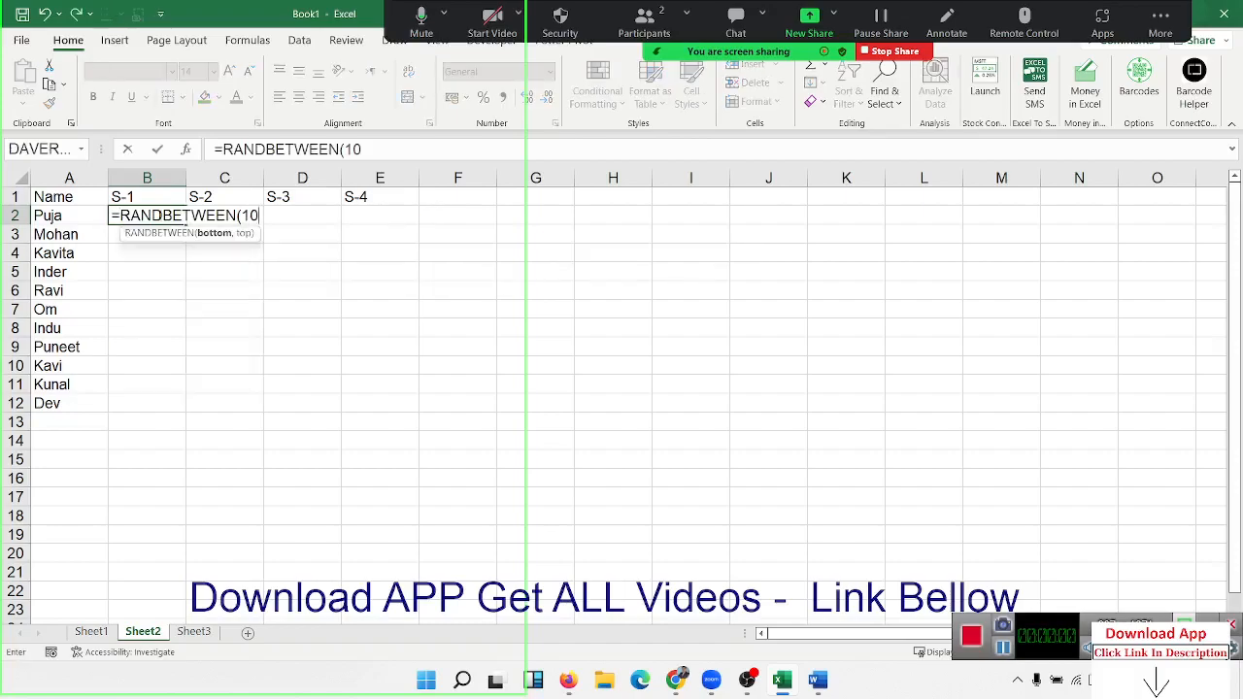
{"action": "type", "text": ",90"}
{"action": "key", "text": "Return"}
{"action": "left_click_drag", "start_coordinate": [165, 215], "coordinate": [400, 400]}
{"action": "key", "text": "ctrl+Return"}
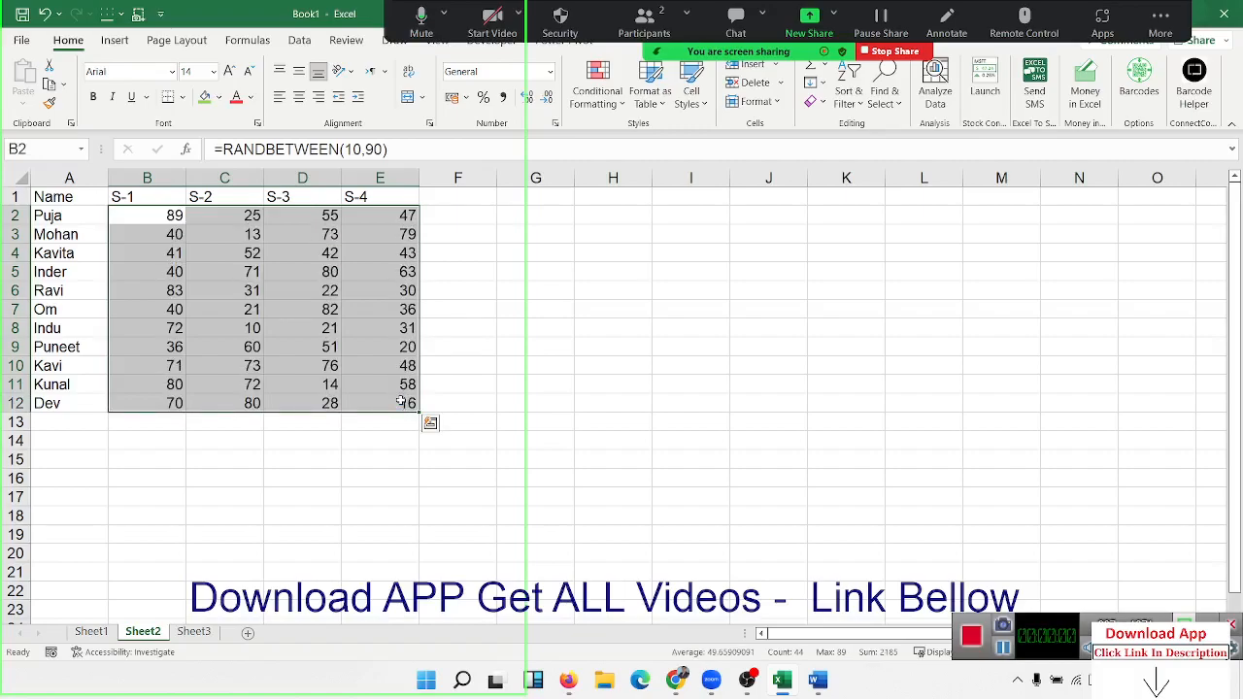
Replace the random-number formulas in B2:E12 with their values.
{"action": "key", "text": "ctrl+c"}
{"action": "left_click", "coordinate": [23, 97]}
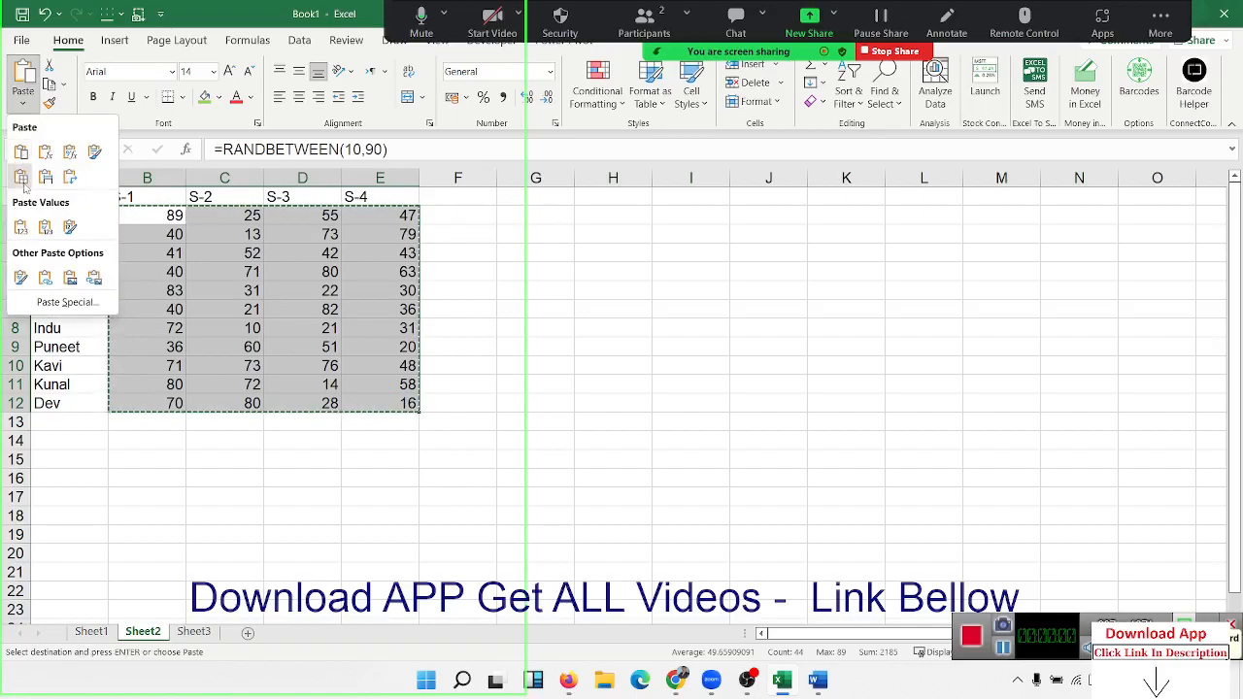
{"action": "left_click", "coordinate": [20, 226]}
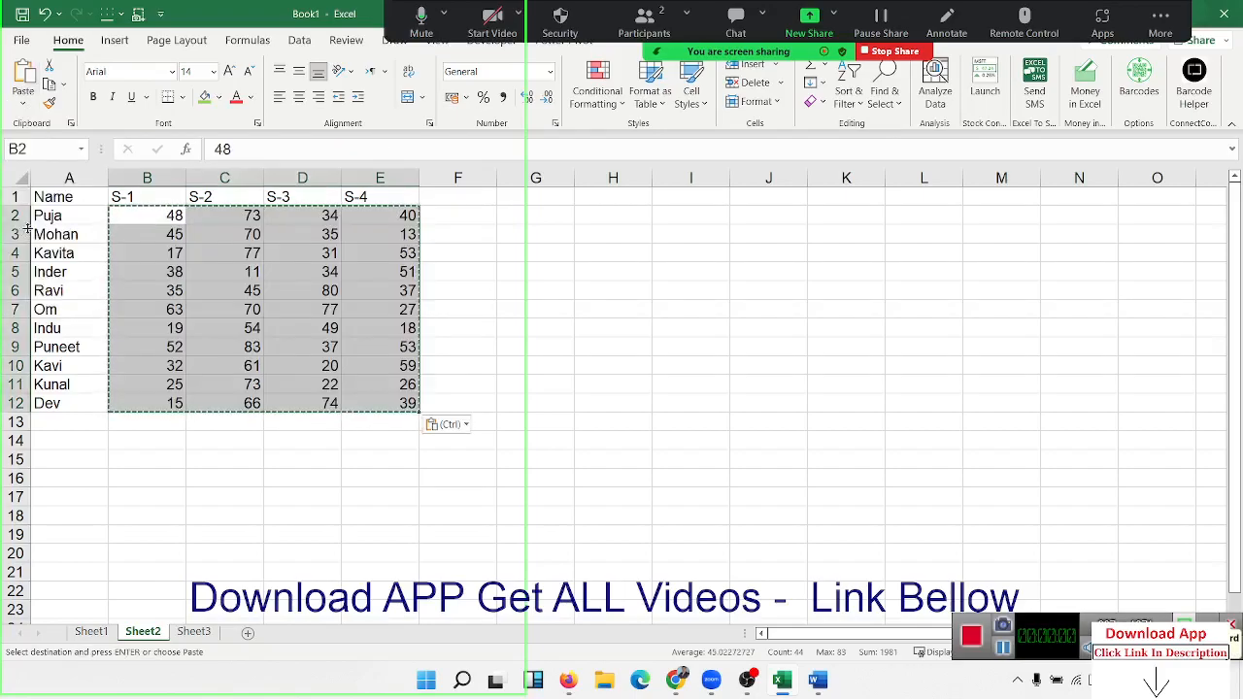
{"action": "left_click", "coordinate": [233, 254]}
{"action": "key", "text": "Escape"}
Autofit the width of all columns on Sheet2.
{"action": "left_click", "coordinate": [15, 178]}
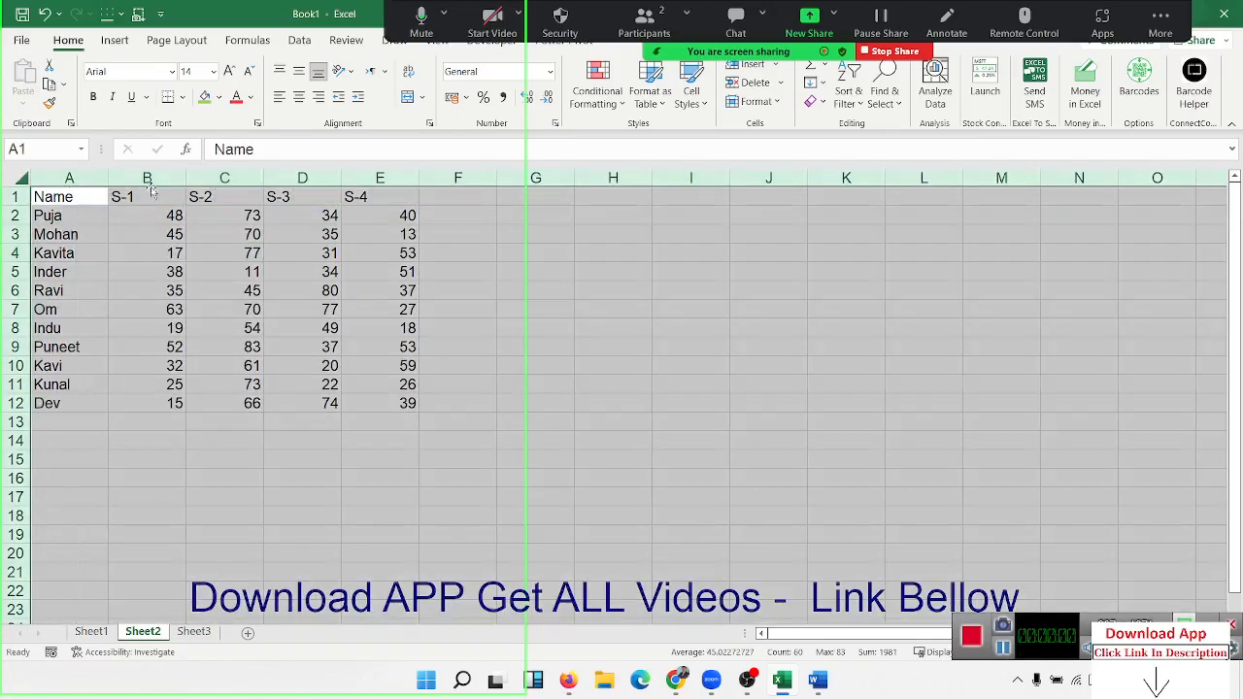
{"action": "double_click", "coordinate": [186, 178]}
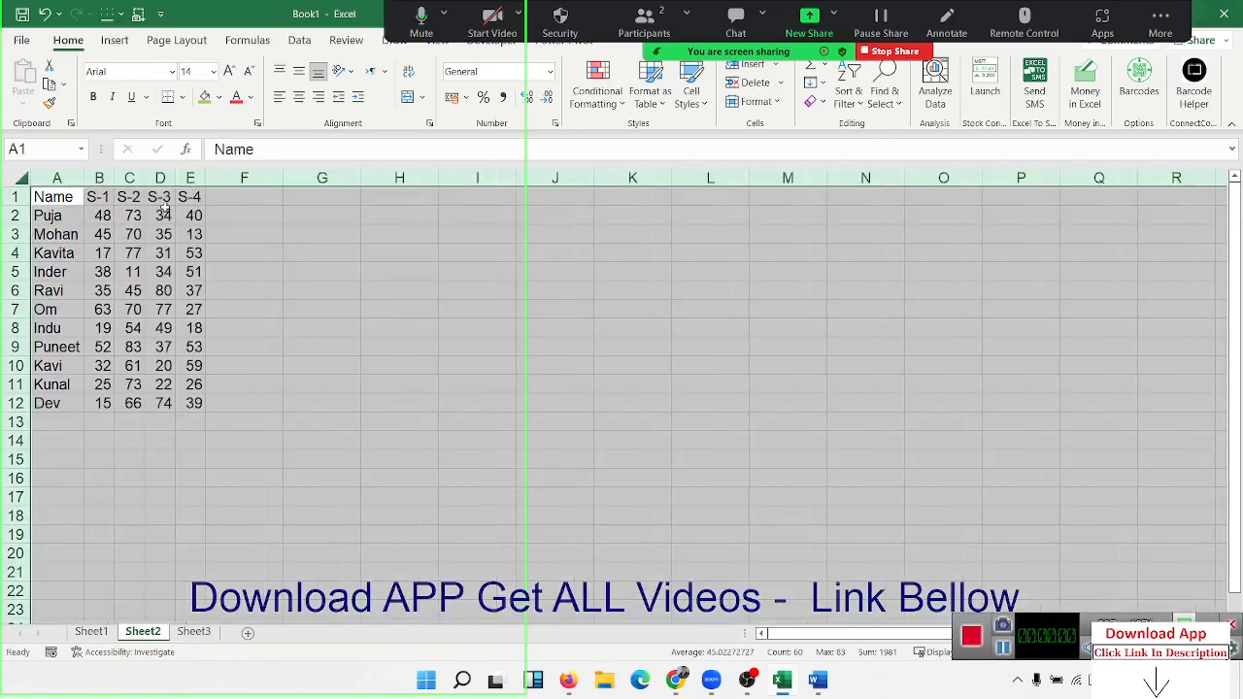
{"action": "left_click", "coordinate": [181, 207]}
Apply All Borders to A1:E12 and fill the header cells A1:E1 with green.
{"action": "left_click_drag", "start_coordinate": [60, 194], "coordinate": [182, 406]}
{"action": "left_click", "coordinate": [182, 98]}
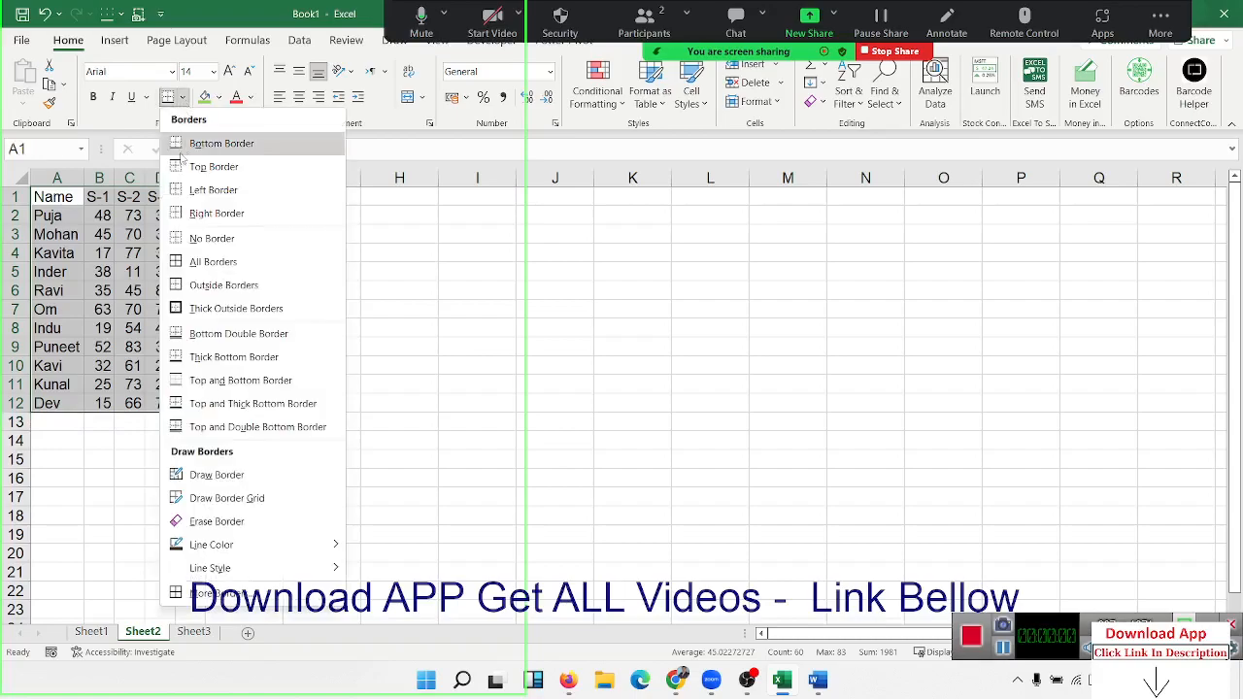
{"action": "left_click", "coordinate": [185, 263]}
{"action": "left_click", "coordinate": [71, 197]}
{"action": "left_click_drag", "start_coordinate": [71, 198], "coordinate": [191, 199]}
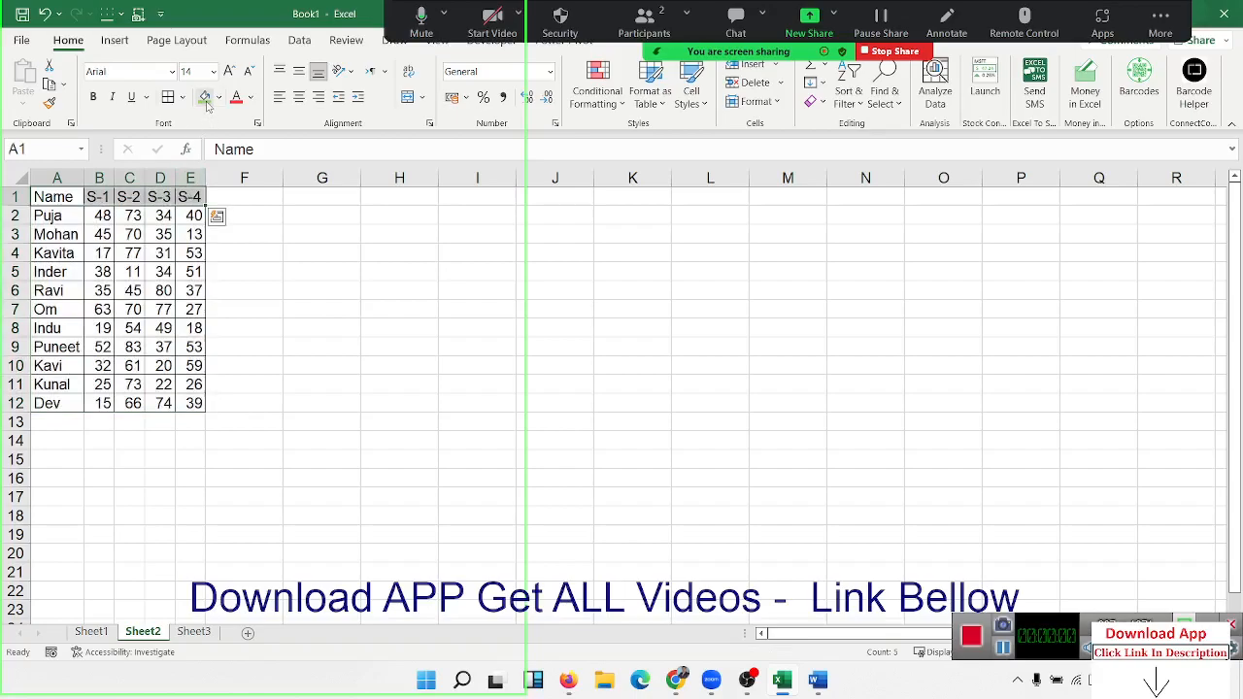
{"action": "left_click", "coordinate": [205, 97]}
Enter the column heading Result in F1.
{"action": "left_click", "coordinate": [248, 196]}
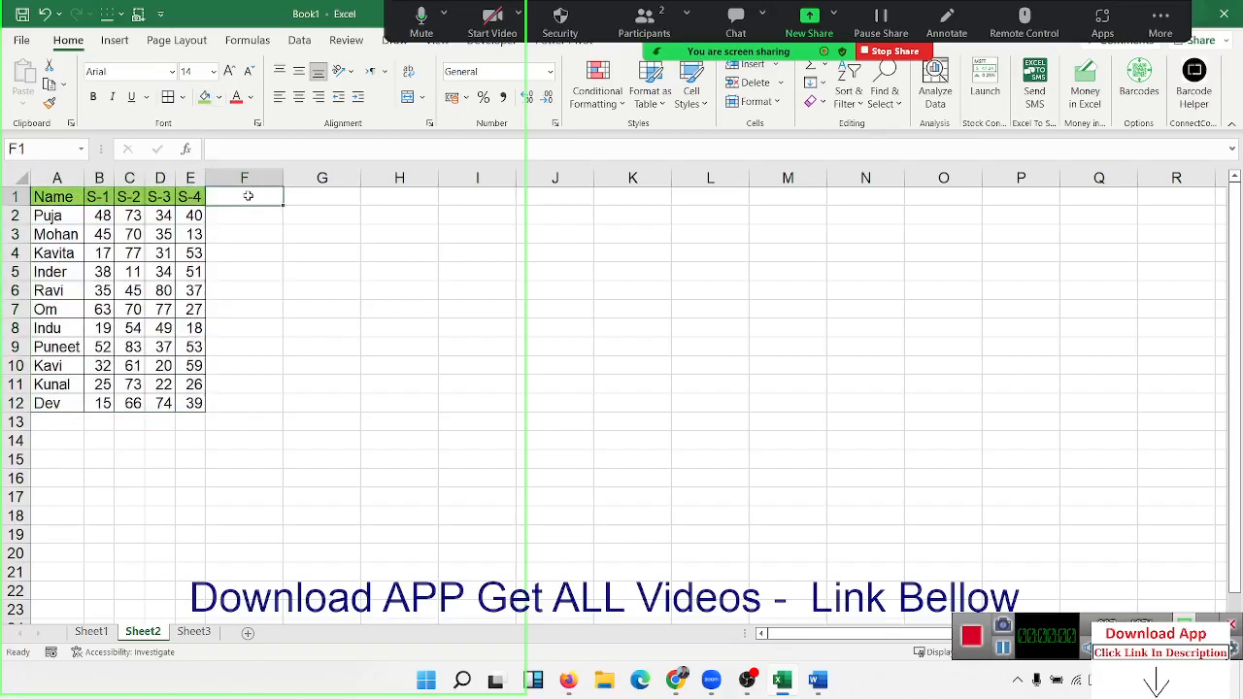
{"action": "type", "text": "Reu"}
{"action": "key", "text": "BackSpace"}
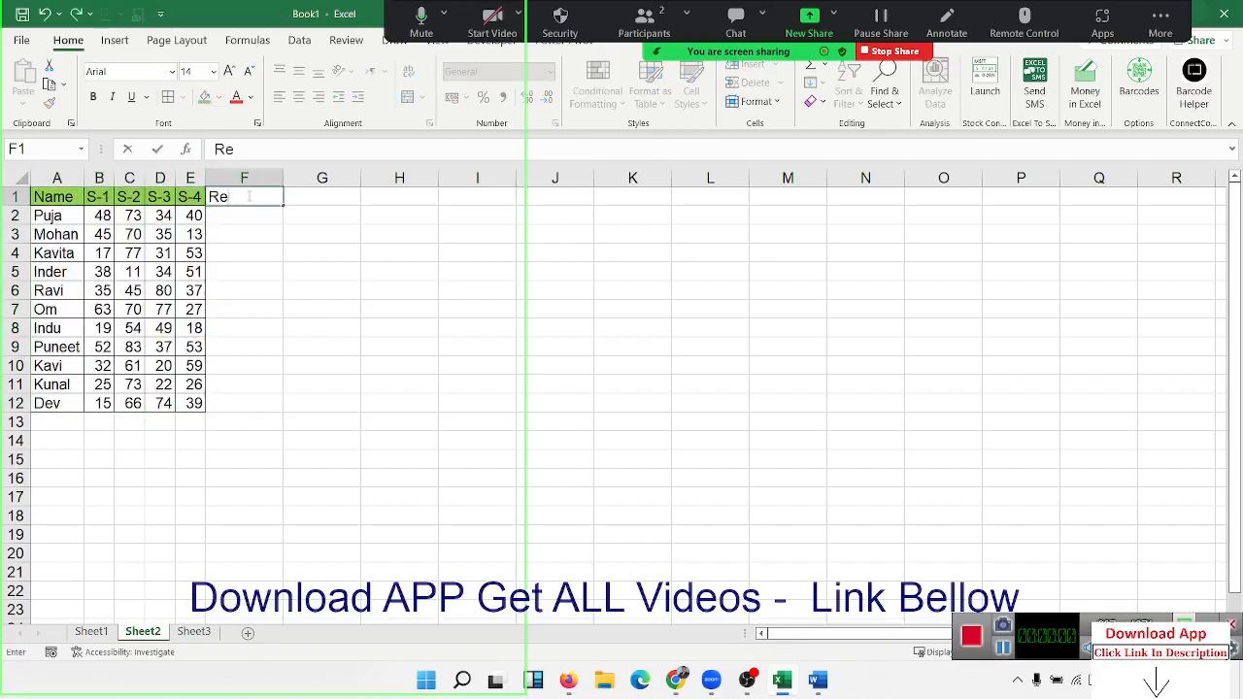
{"action": "type", "text": "su"}
{"action": "left_click", "coordinate": [199, 231]}
Enter =AND(B2>=30,C2>=30,D2>=30,E2>=30) in F2 to test whether all four scores are at least 30.
{"action": "left_click_drag", "start_coordinate": [111, 219], "coordinate": [194, 219]}
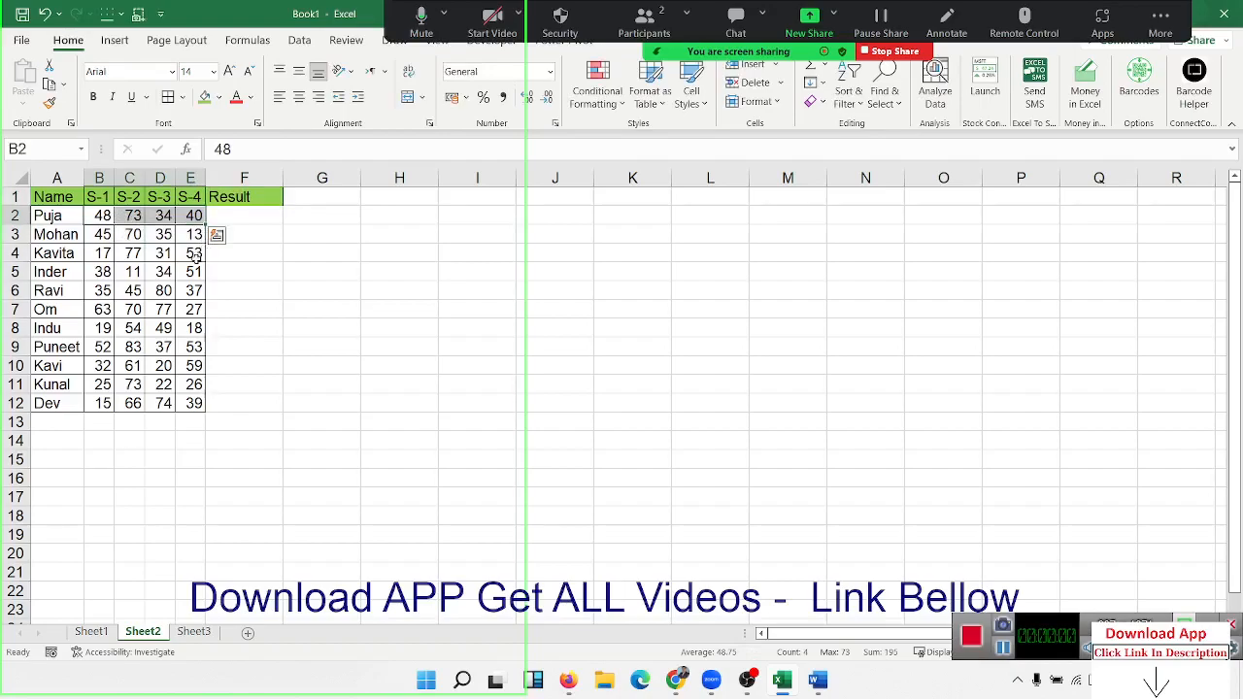
{"action": "left_click", "coordinate": [195, 255]}
{"action": "left_click", "coordinate": [245, 217]}
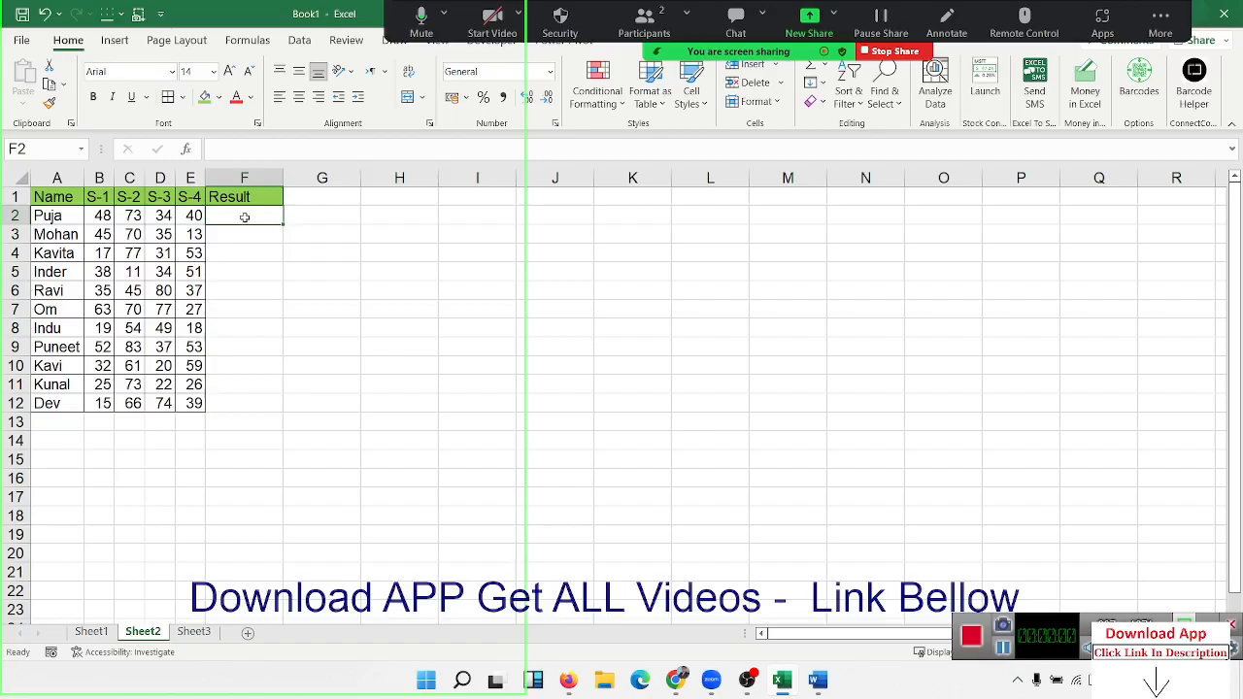
{"action": "type", "text": "=an"}
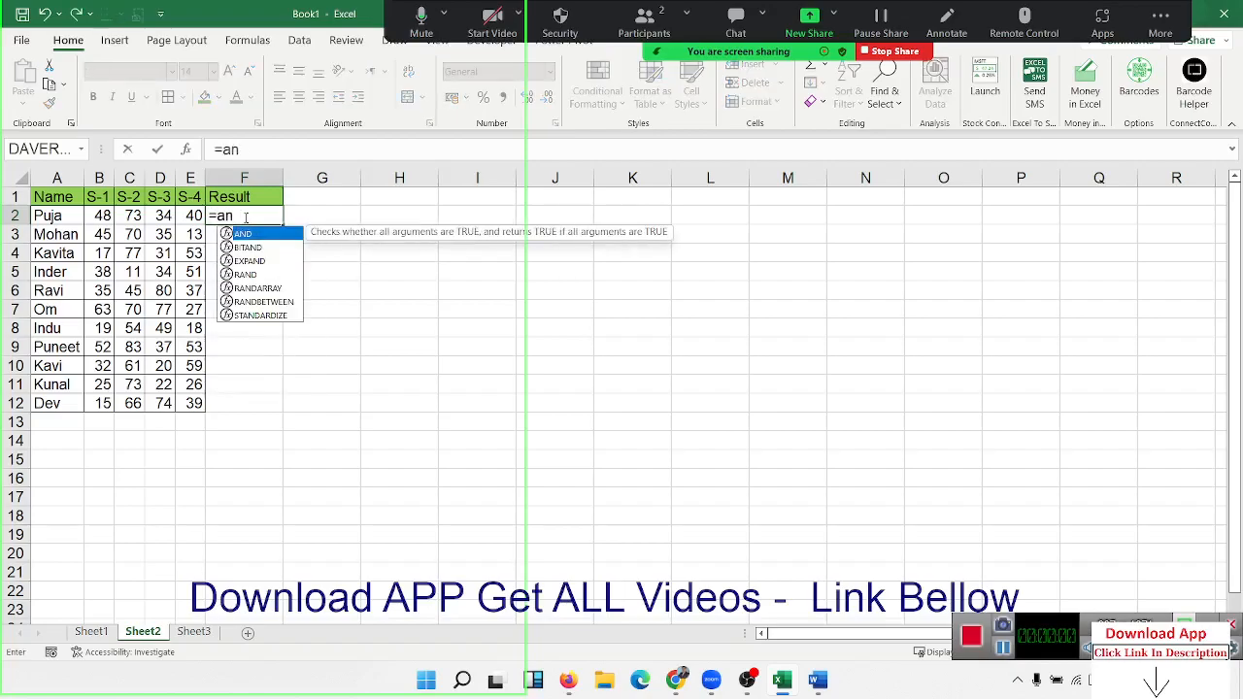
{"action": "key", "text": "Tab"}
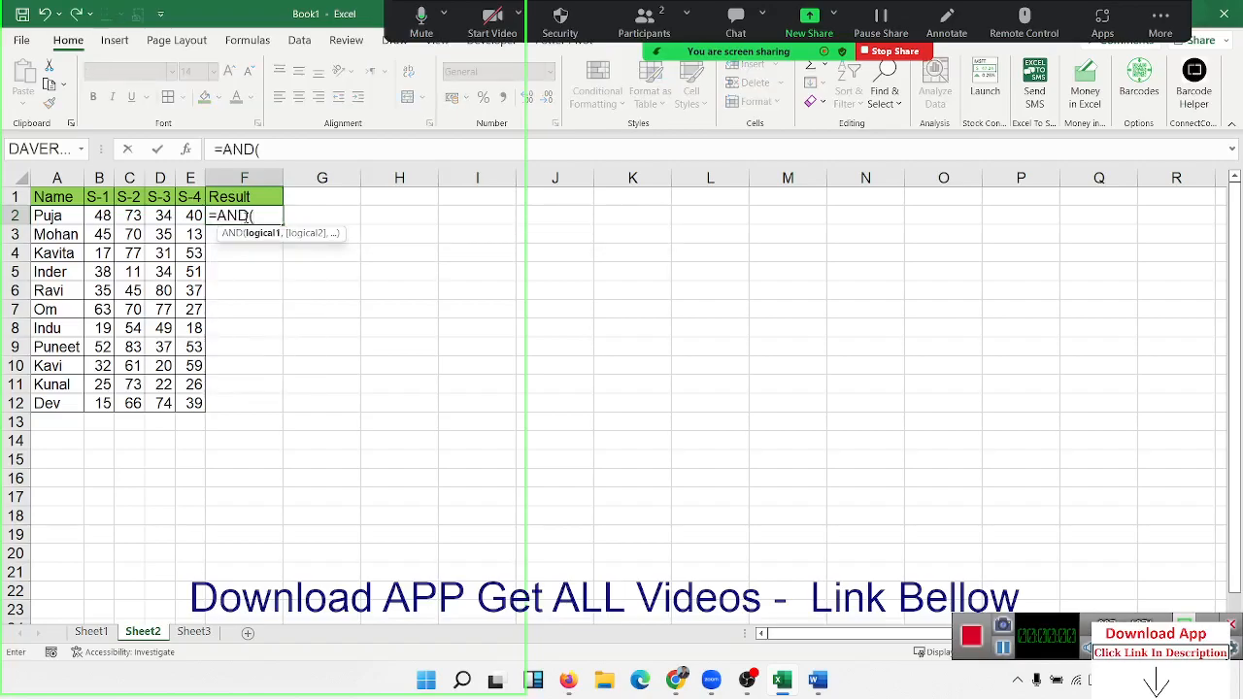
{"action": "left_click", "coordinate": [104, 219]}
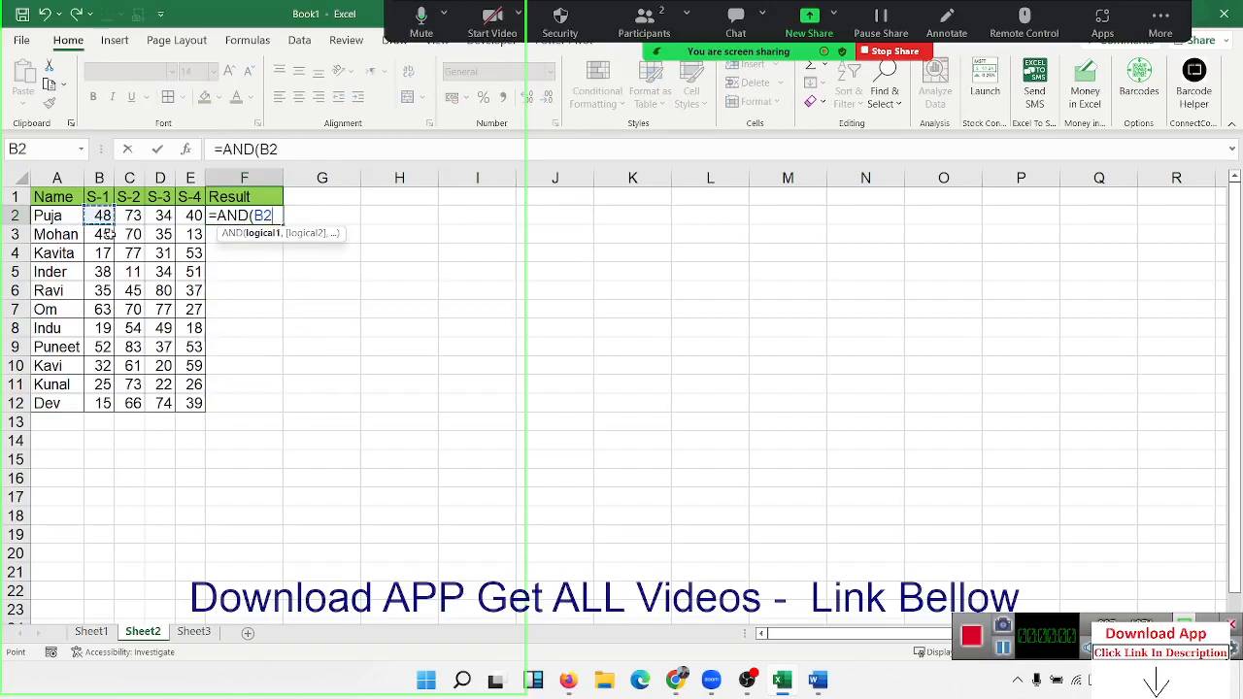
{"action": "type", "text": ">=30,"}
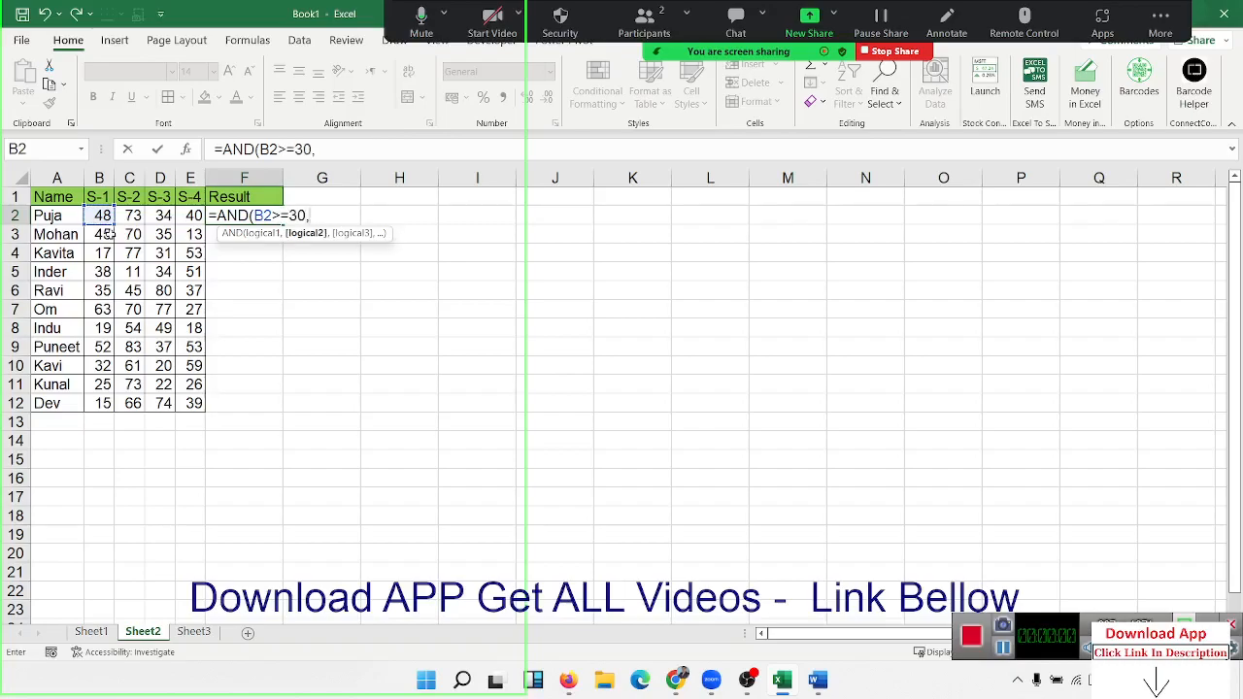
{"action": "left_click", "coordinate": [131, 217]}
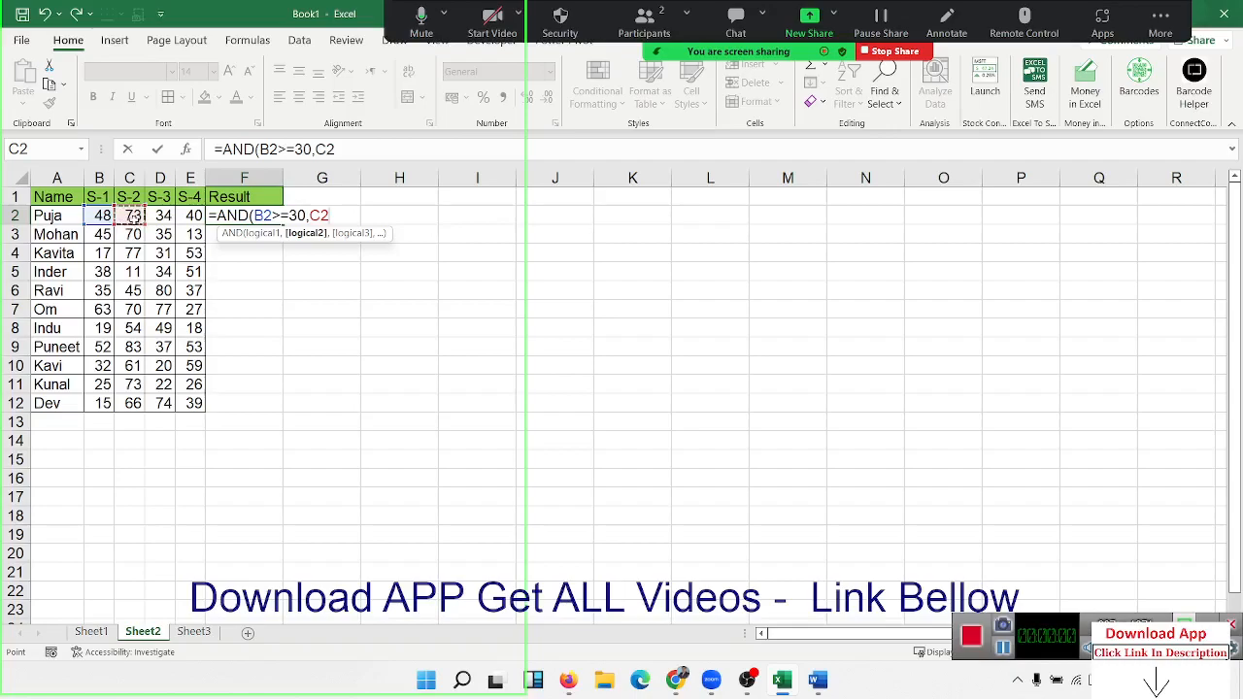
{"action": "type", "text": ">=30,"}
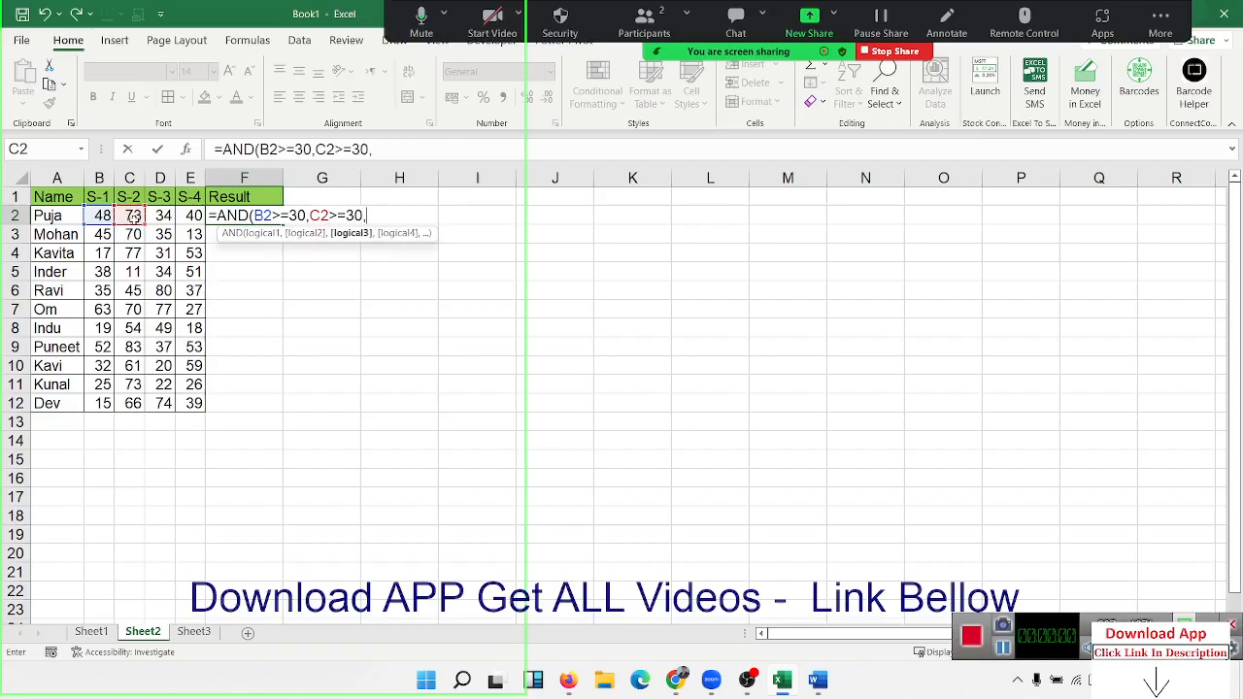
{"action": "left_click", "coordinate": [161, 215]}
{"action": "type", "text": ">=30,"}
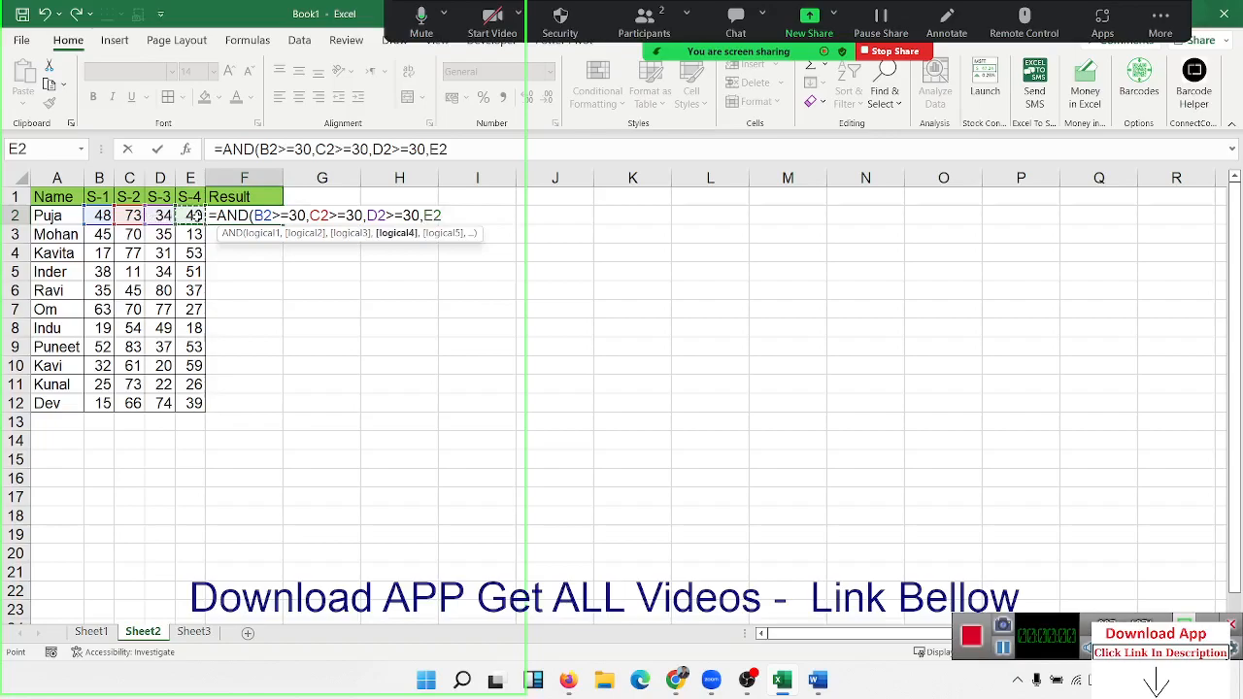
{"action": "type", "text": ">=30)"}
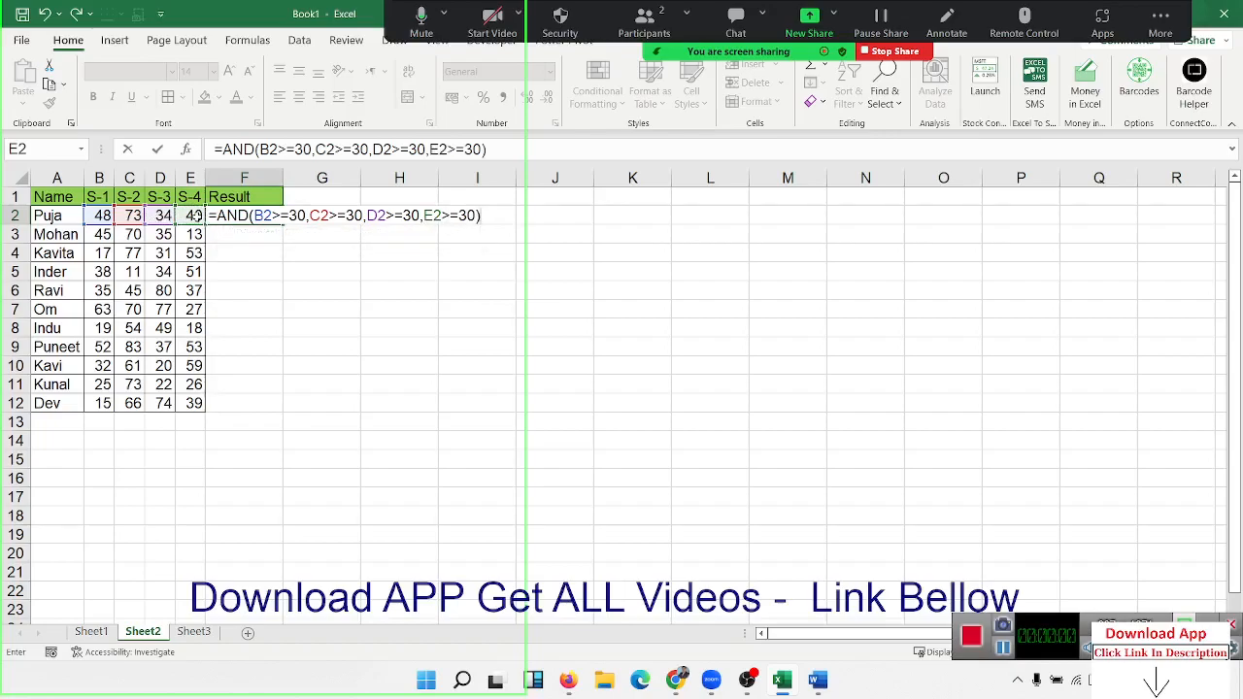
{"action": "key", "text": "Return"}
{"action": "key", "text": "Up"}
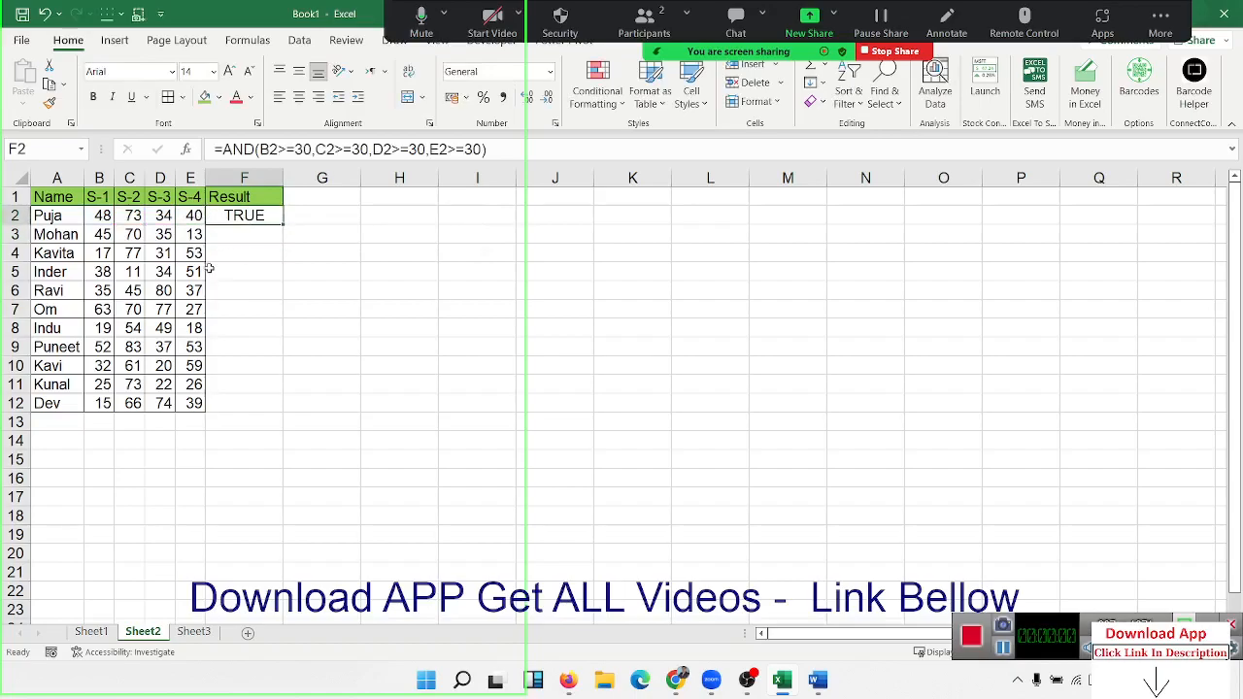
Fill the AND formula from F2 down to F12 and apply All Borders to F2:F12.
{"action": "left_click_drag", "start_coordinate": [279, 225], "coordinate": [268, 409]}
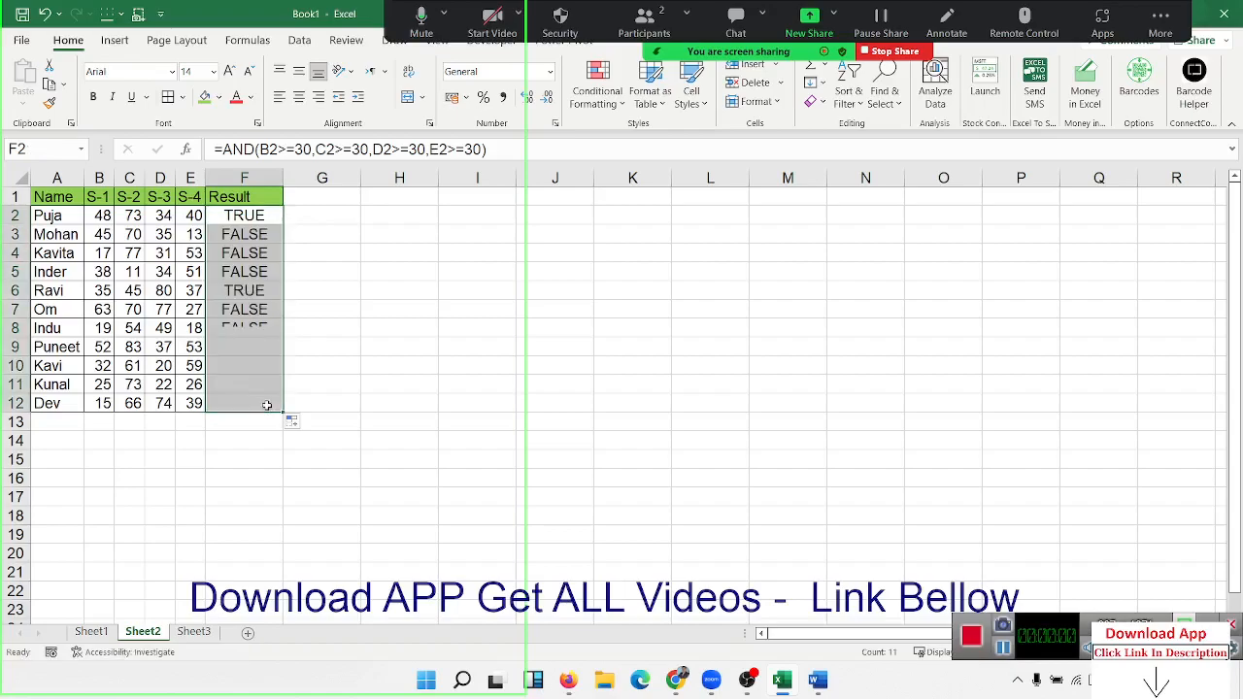
{"action": "left_click", "coordinate": [167, 101]}
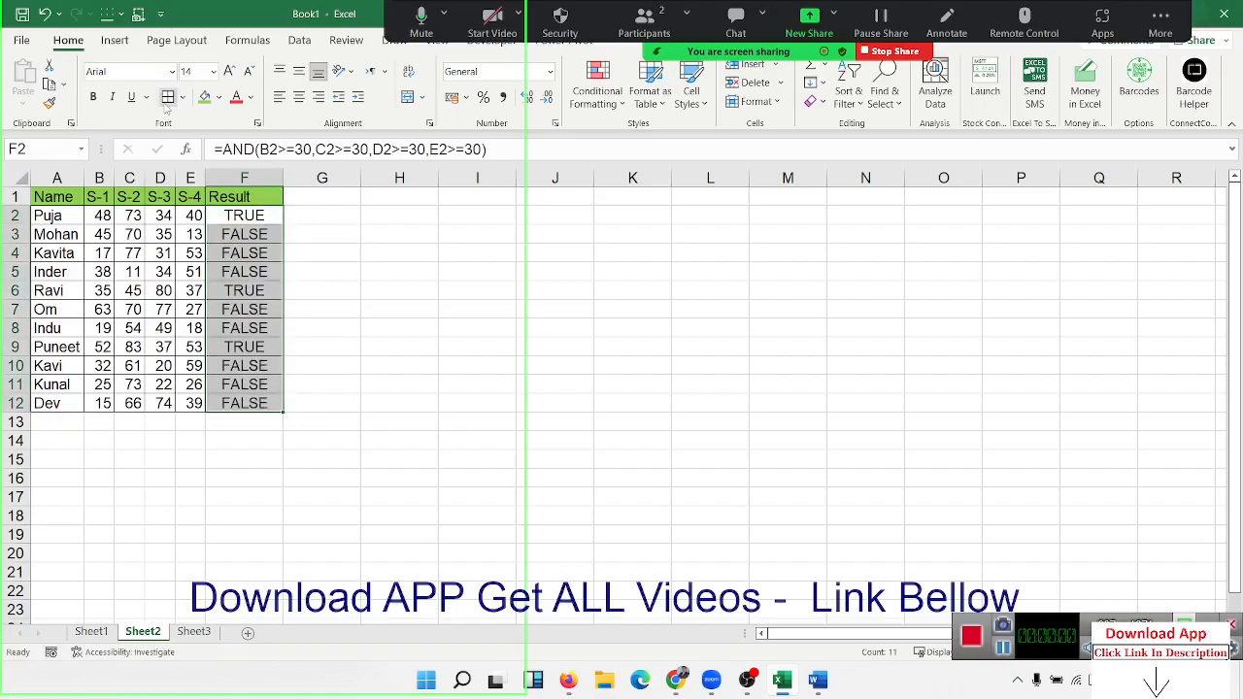
Wrap the AND test in F2 in an IF that returns "PASS" when true and "Fail" when false, and fill it down to F12.
{"action": "double_click", "coordinate": [244, 210]}
{"action": "left_click", "coordinate": [219, 215]}
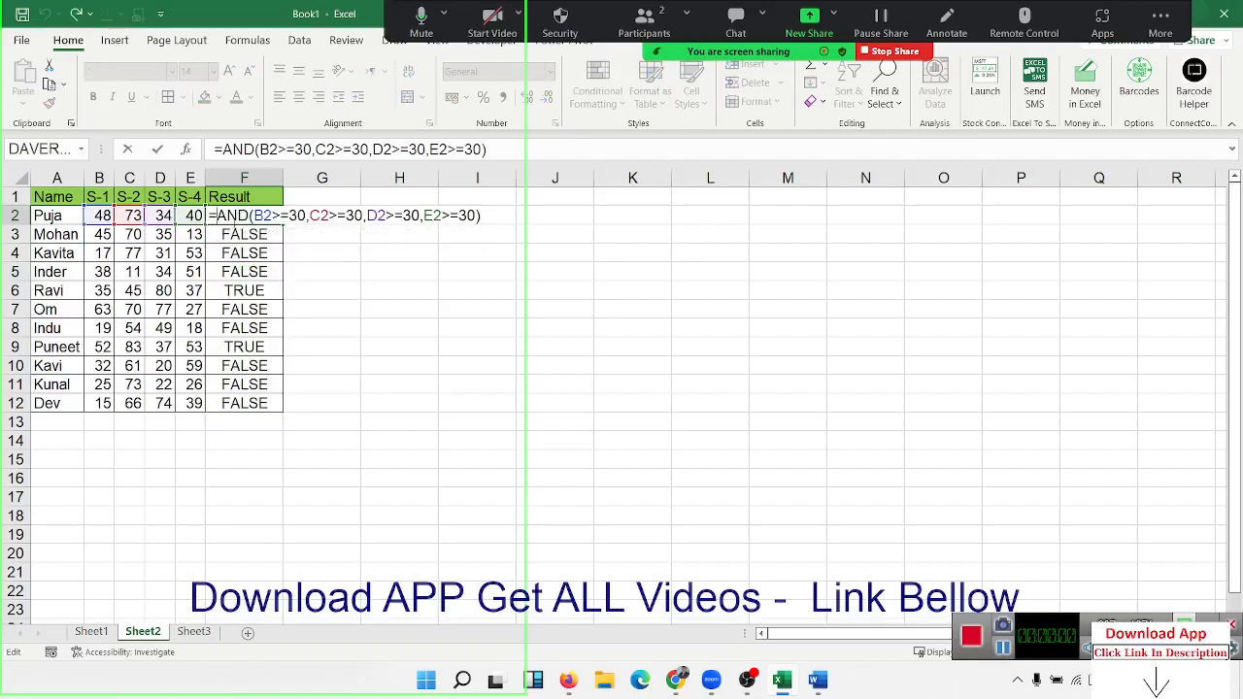
{"action": "type", "text": "IF("}
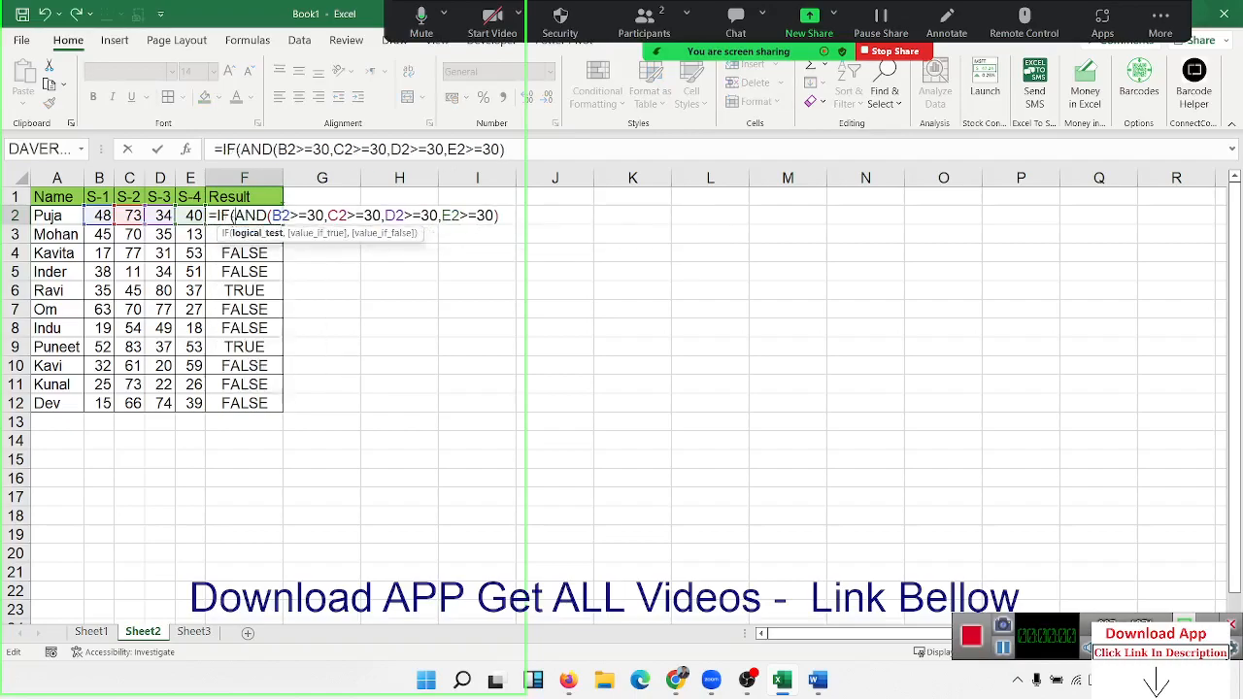
{"action": "left_click", "coordinate": [502, 217]}
{"action": "type", "text": ","}
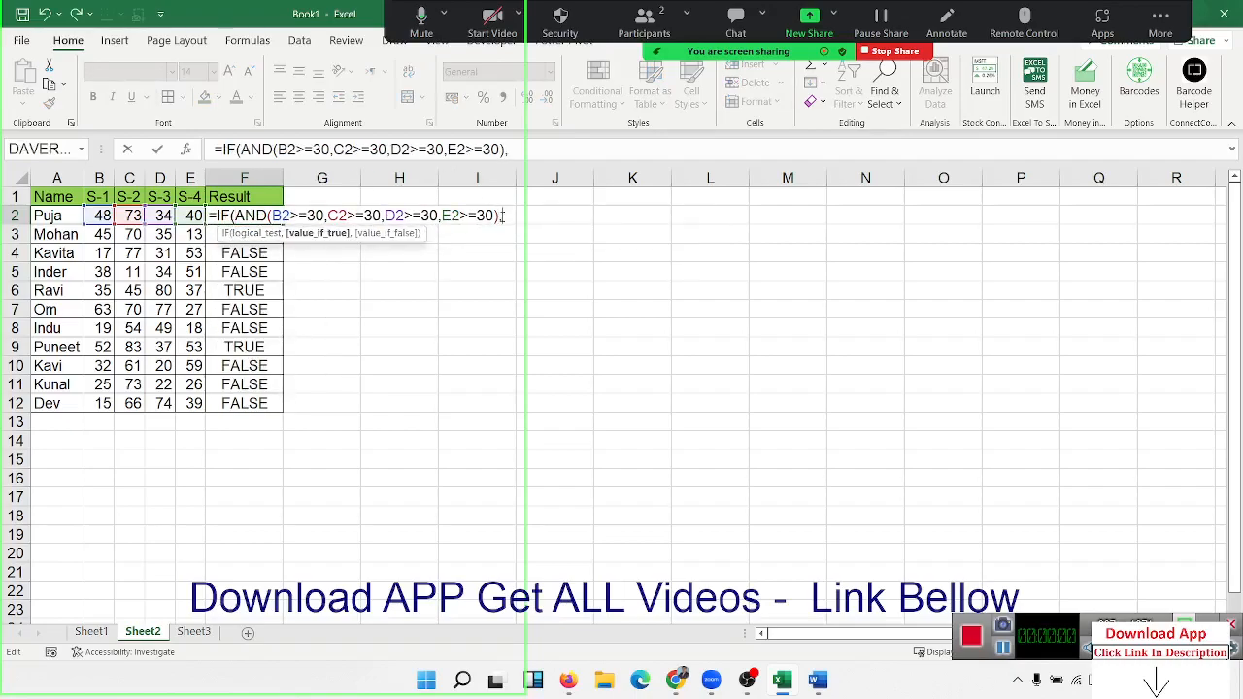
{"action": "type", "text": "\"PASS"}
{"action": "type", "text": "\""}
{"action": "type", "text": ", "}
{"action": "type", "text": "F"}
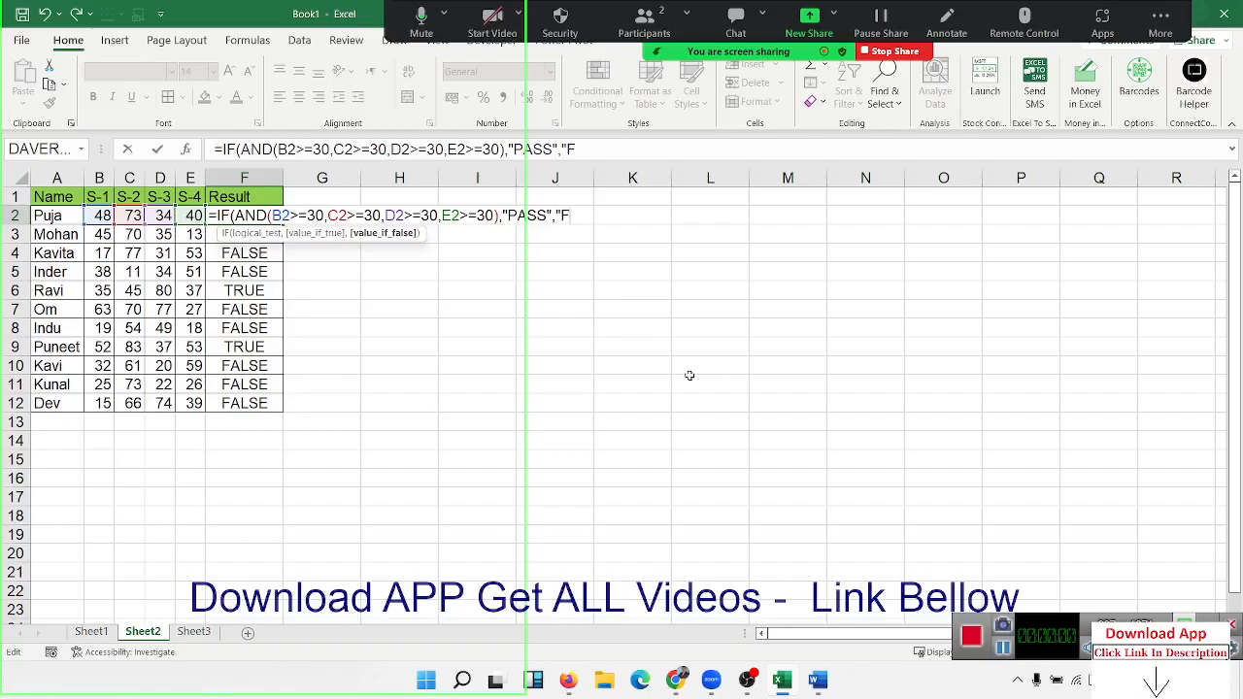
{"action": "type", "text": "ail\")"}
{"action": "key", "text": "Return"}
{"action": "key", "text": "Up"}
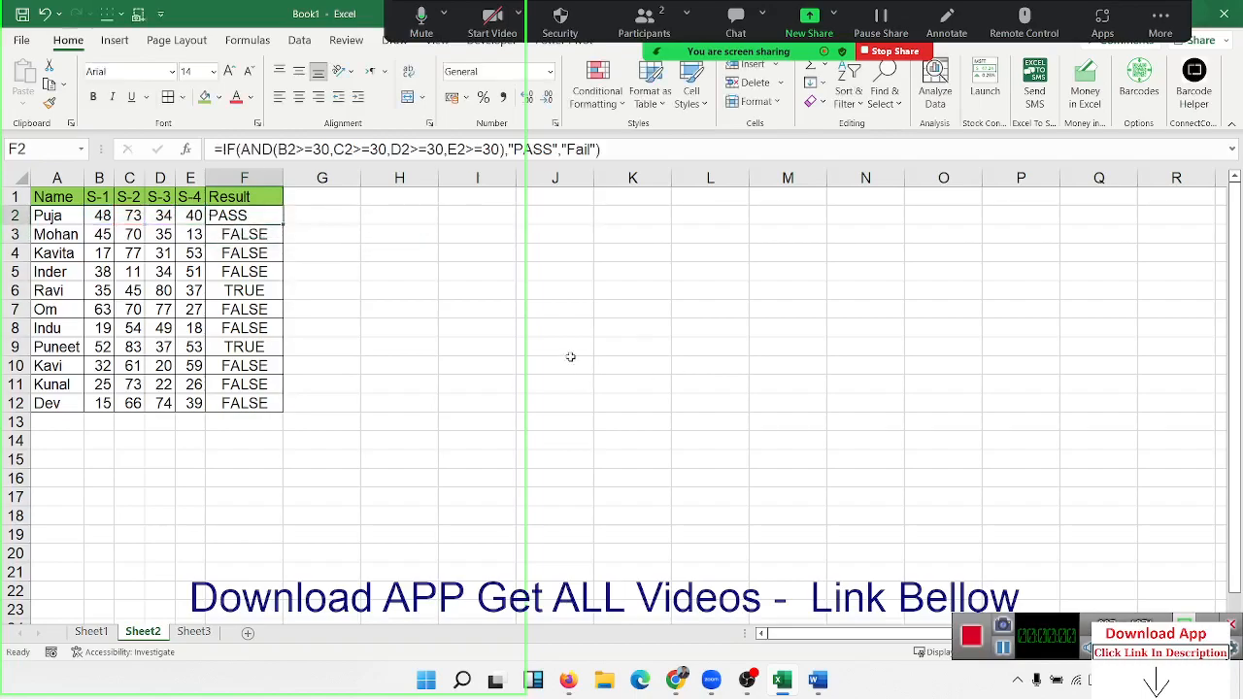
{"action": "double_click", "coordinate": [283, 224]}
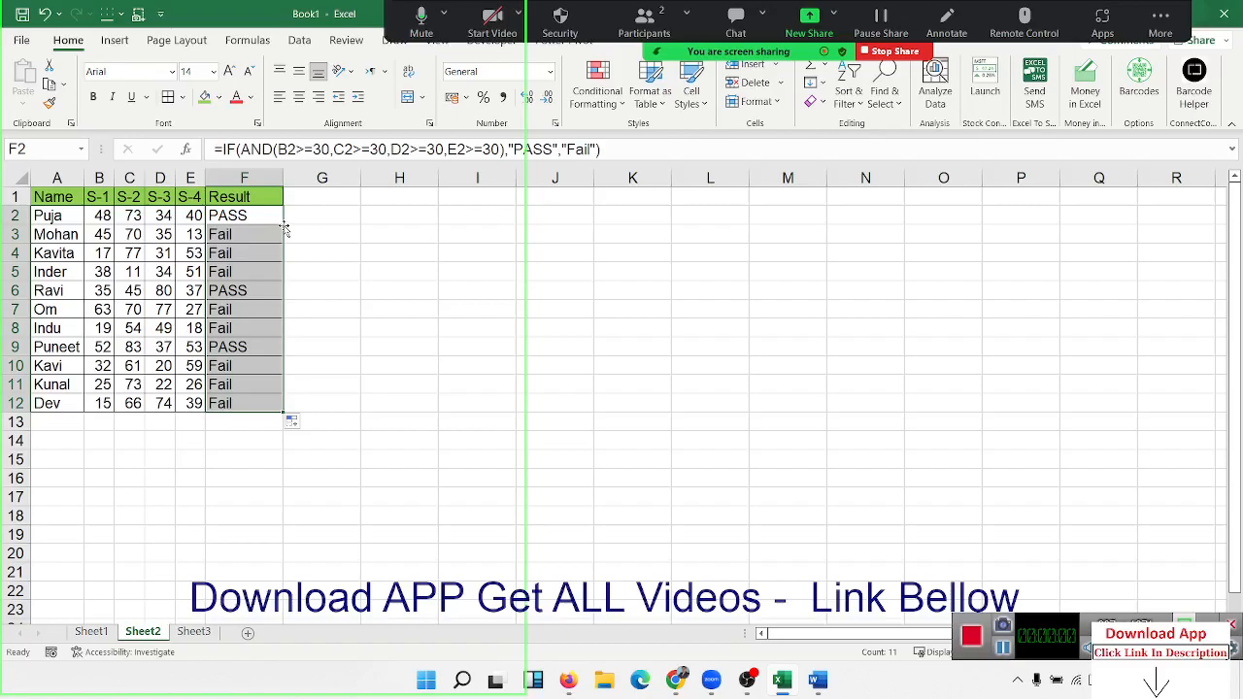
Examine the IF formula in F2, its AND function and the four score conditions inside its logical test.
{"action": "key", "text": "ctrl+Down"}
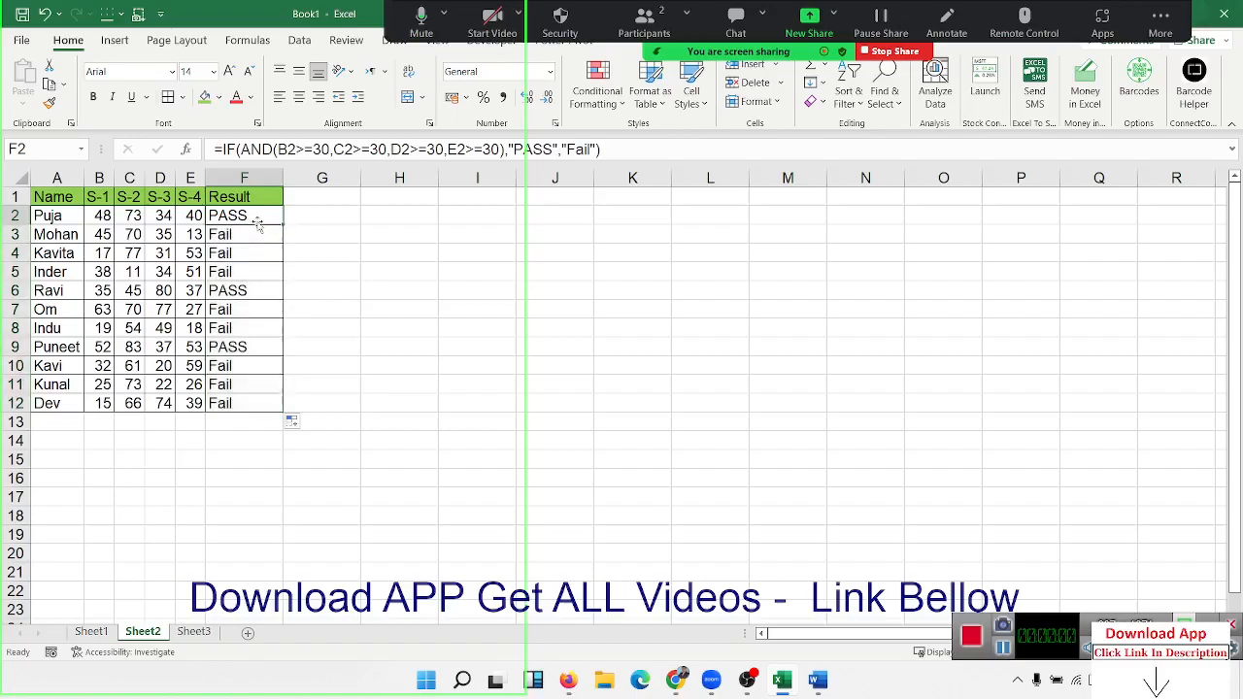
{"action": "left_click", "coordinate": [224, 230]}
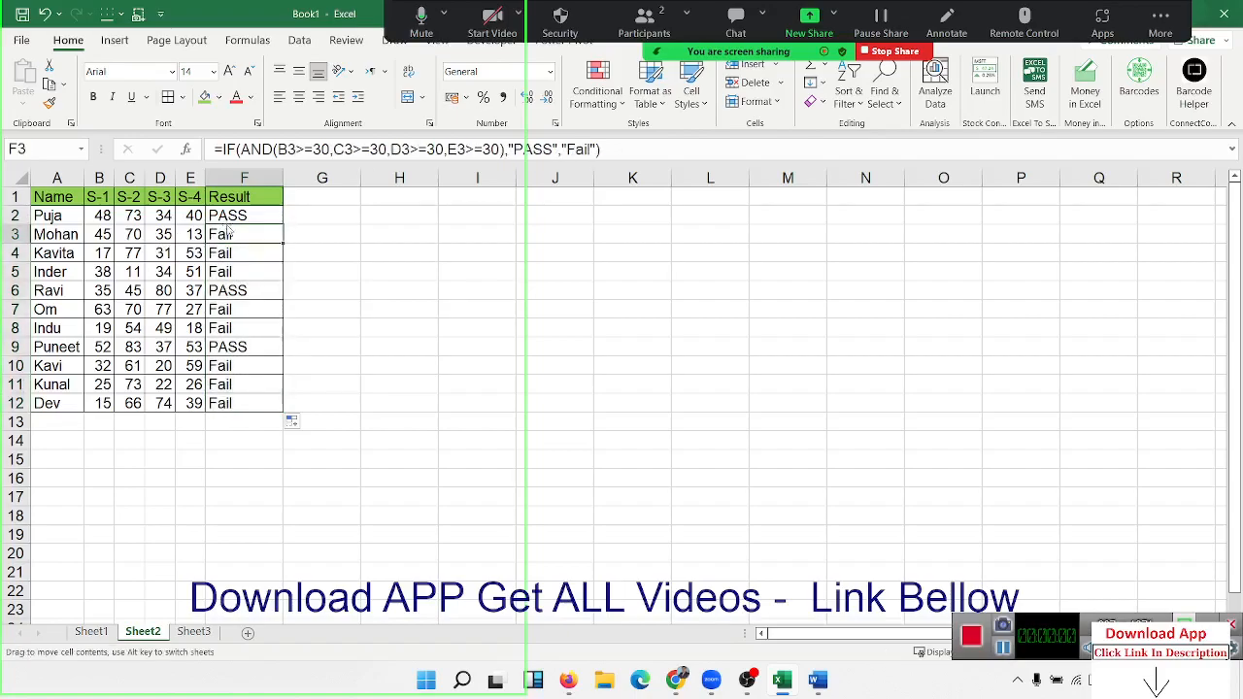
{"action": "double_click", "coordinate": [230, 215]}
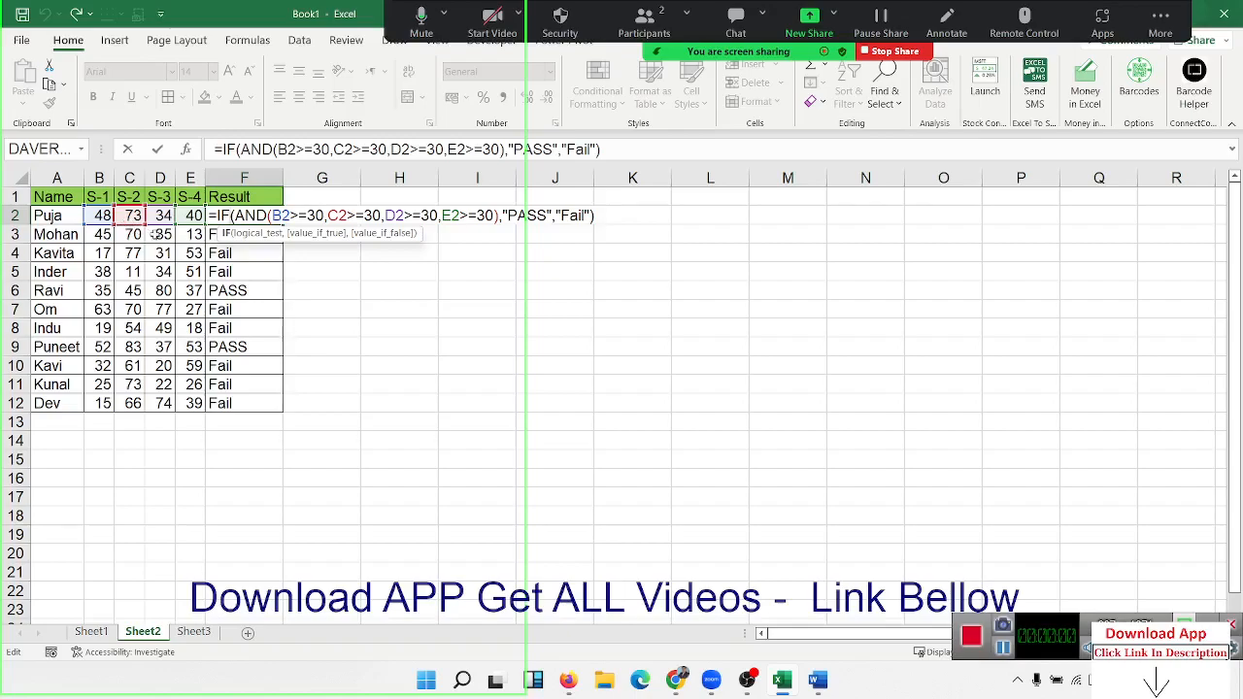
{"action": "double_click", "coordinate": [251, 215]}
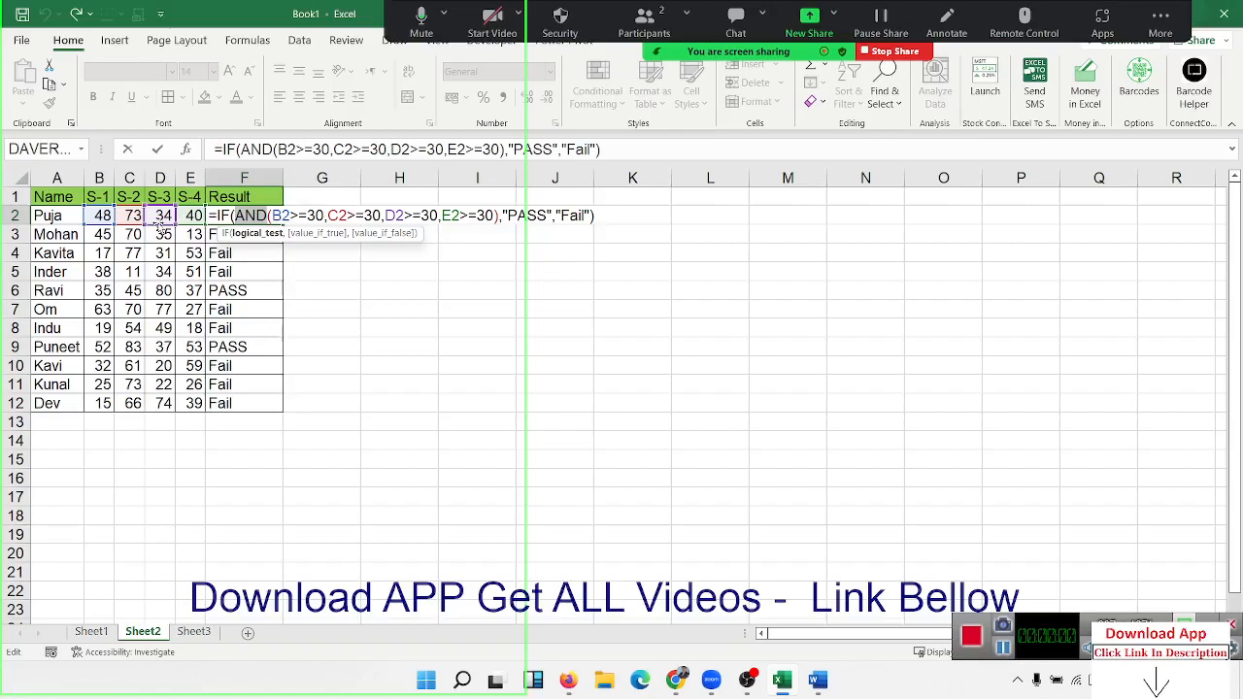
{"action": "left_click", "coordinate": [290, 213]}
{"action": "left_click_drag", "start_coordinate": [283, 213], "coordinate": [471, 210]}
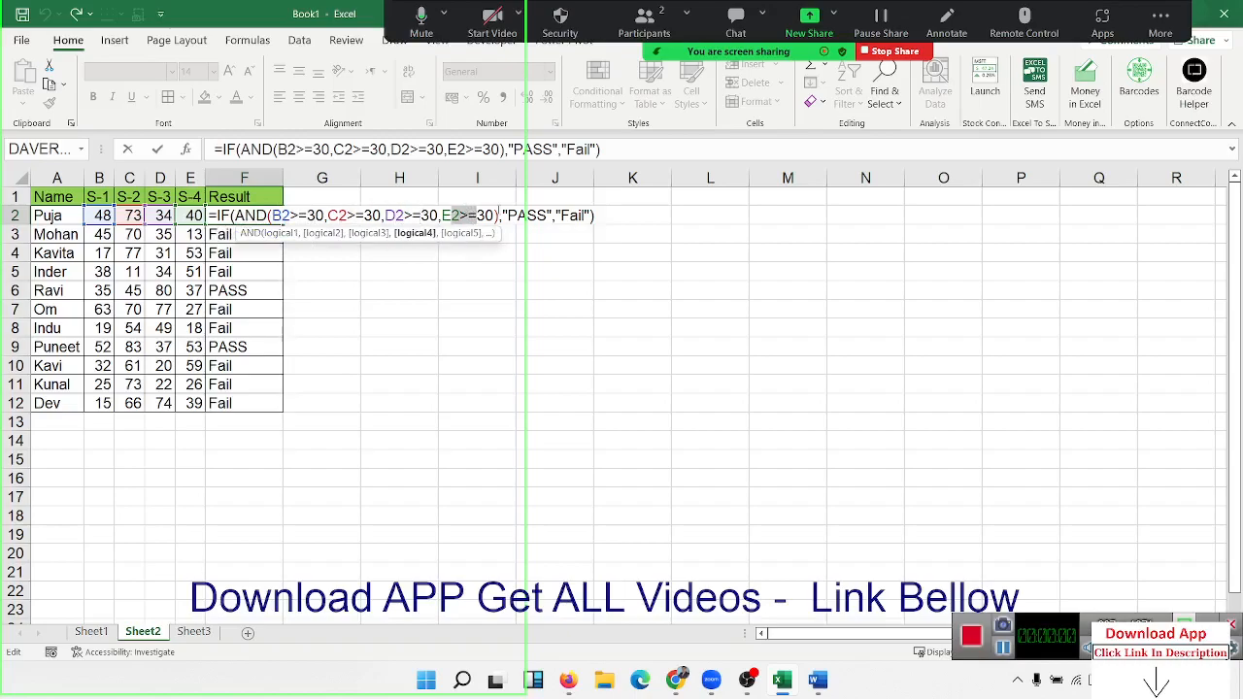
{"action": "left_click_drag", "start_coordinate": [500, 214], "coordinate": [234, 217]}
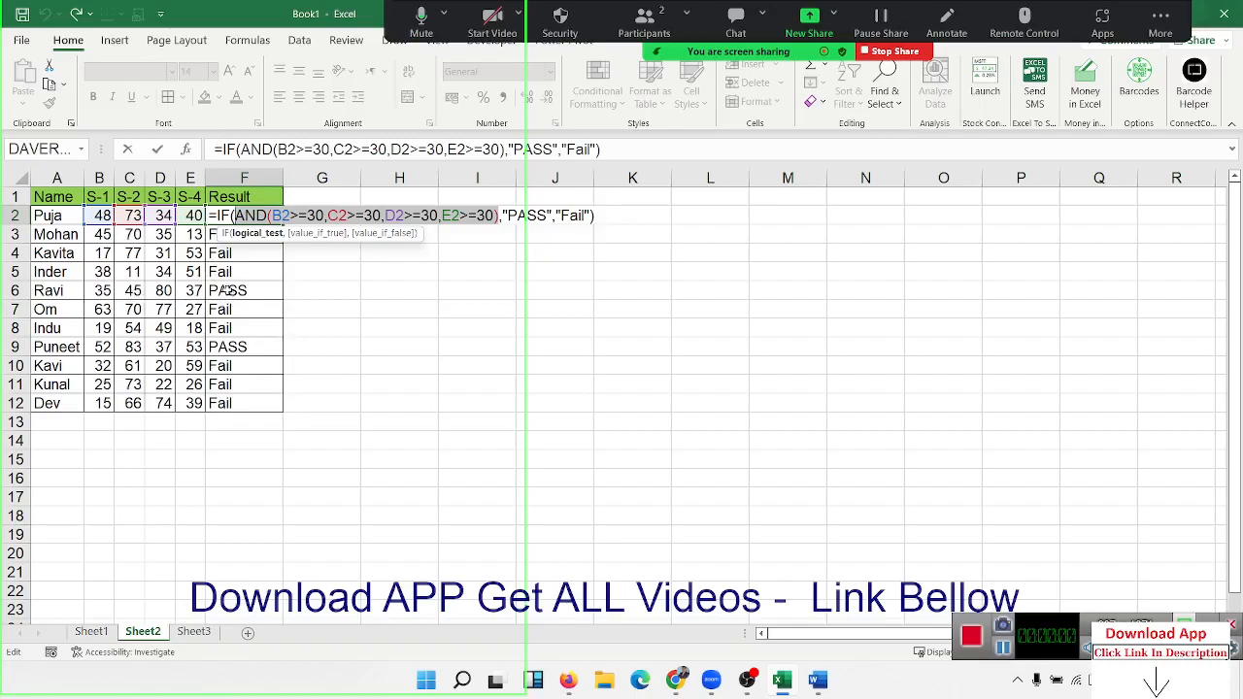
{"action": "key", "text": "Return"}
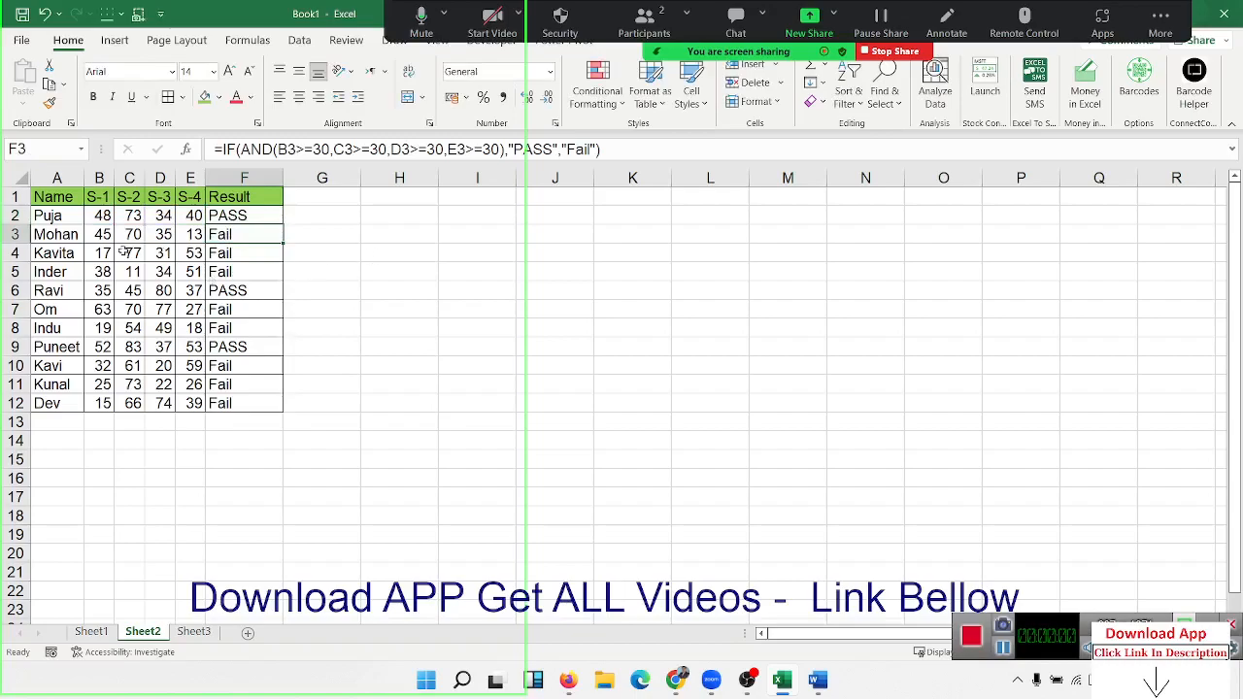
Copy the Name heading and the first two names from A1:A3 to K1:K3.
{"action": "left_click_drag", "start_coordinate": [55, 201], "coordinate": [57, 240]}
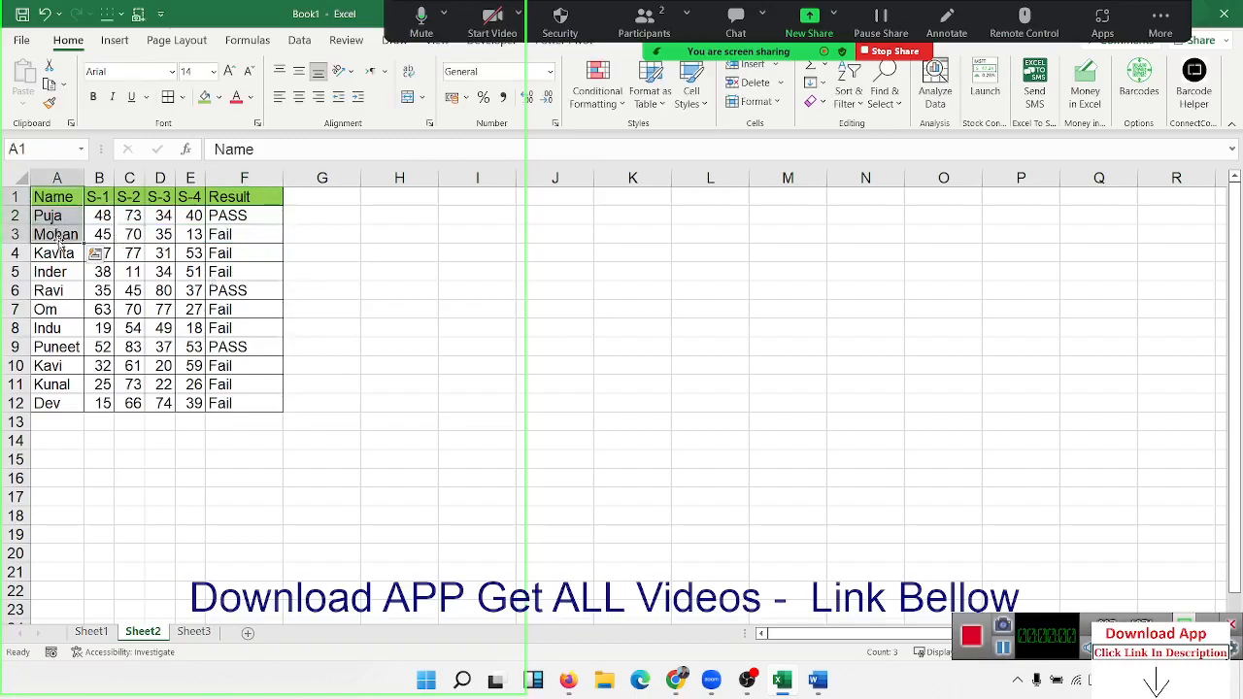
{"action": "key", "text": "ctrl+c"}
{"action": "left_click", "coordinate": [601, 197]}
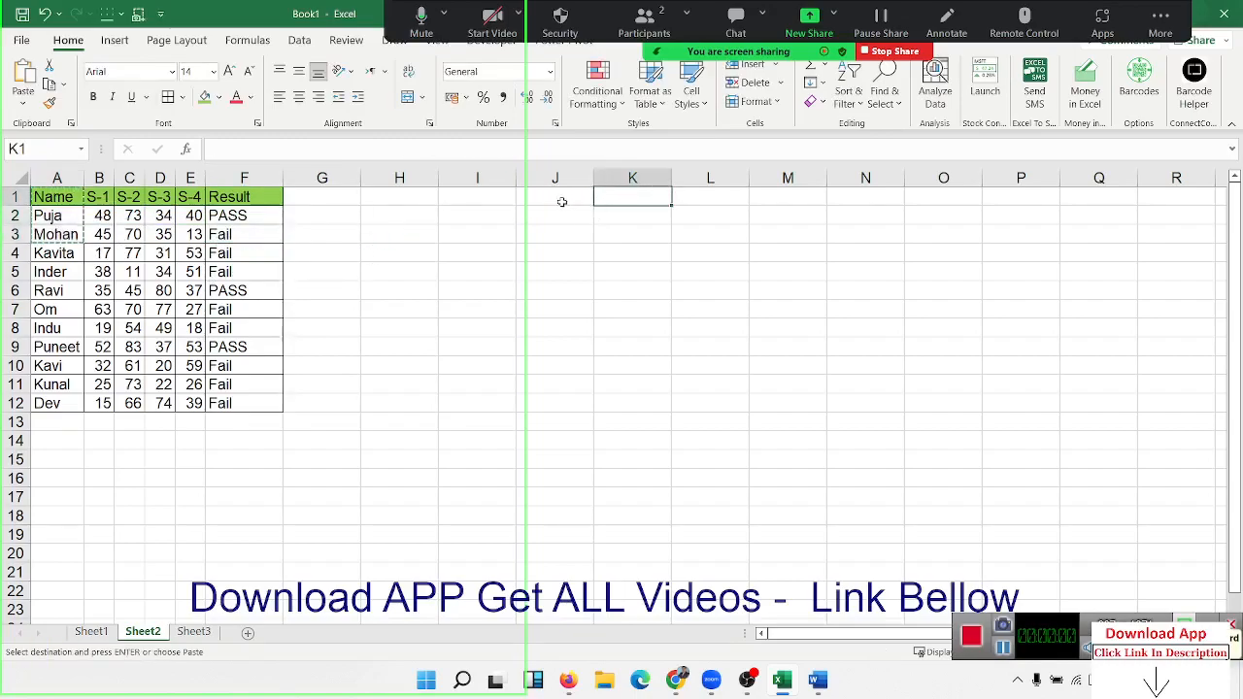
{"action": "key", "text": "ctrl+v"}
{"action": "key", "text": "Escape"}
Enter the headings PAN, D L, Voter, Pass and Status in L1:P1, beside the copied Name heading.
{"action": "left_click", "coordinate": [717, 203]}
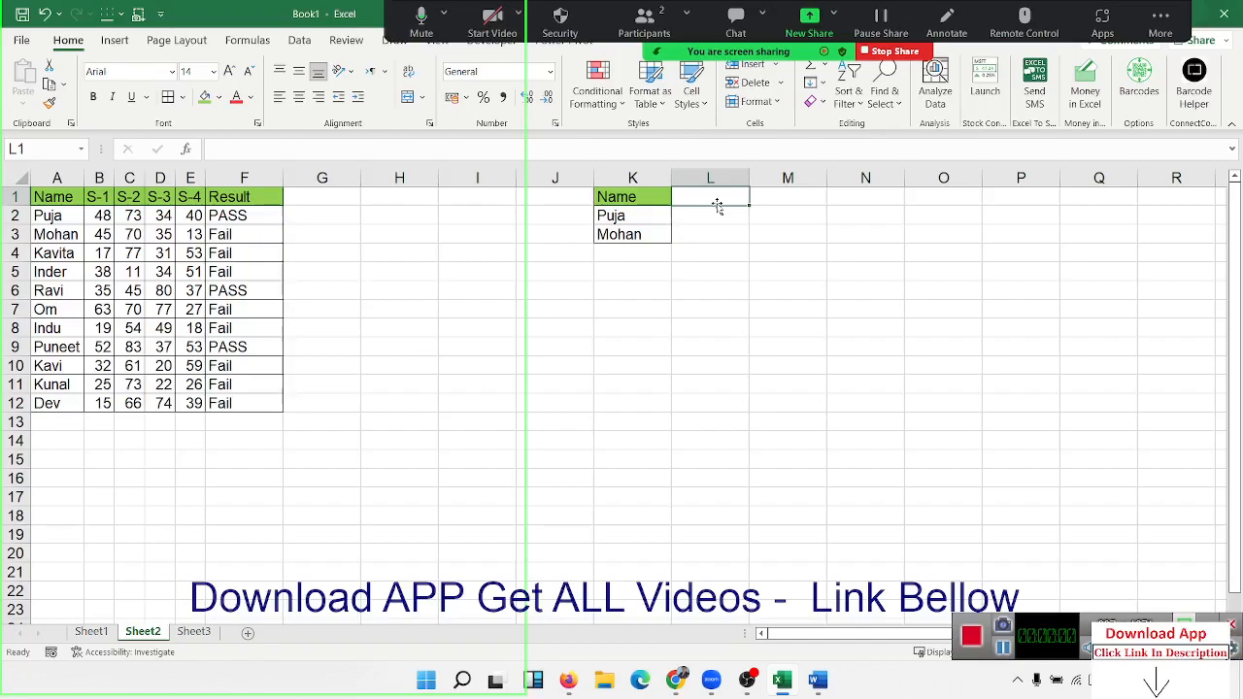
{"action": "type", "text": "PAN"}
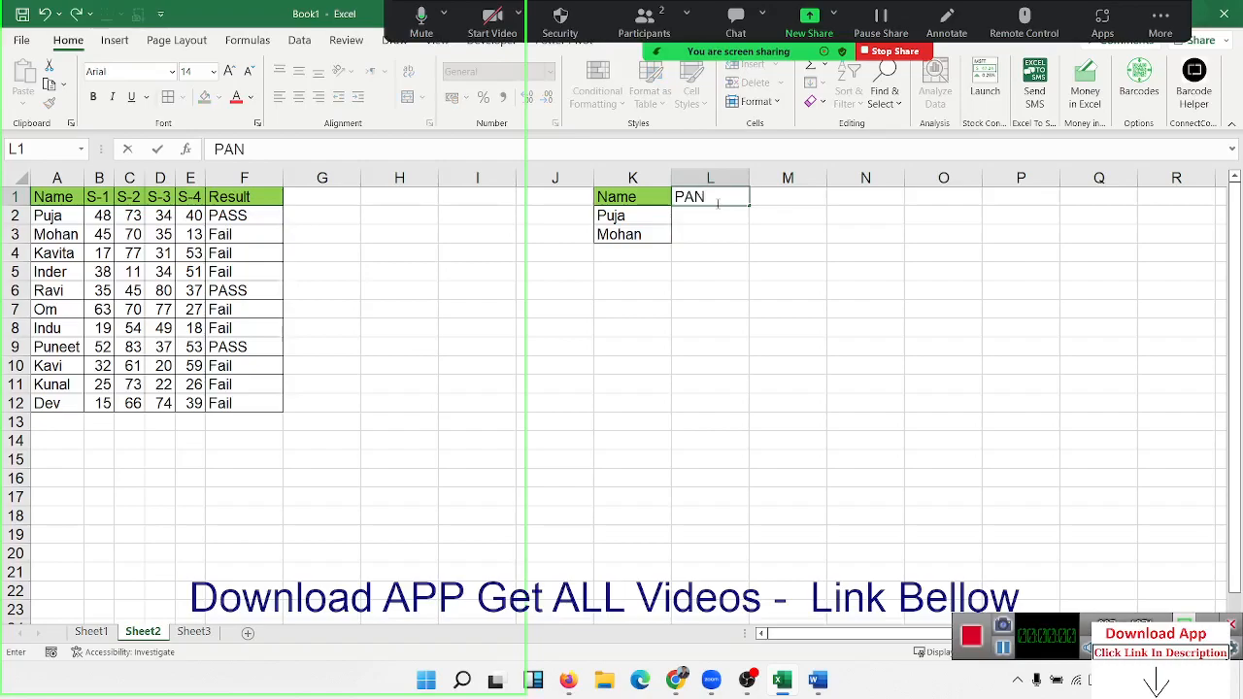
{"action": "key", "text": "Tab"}
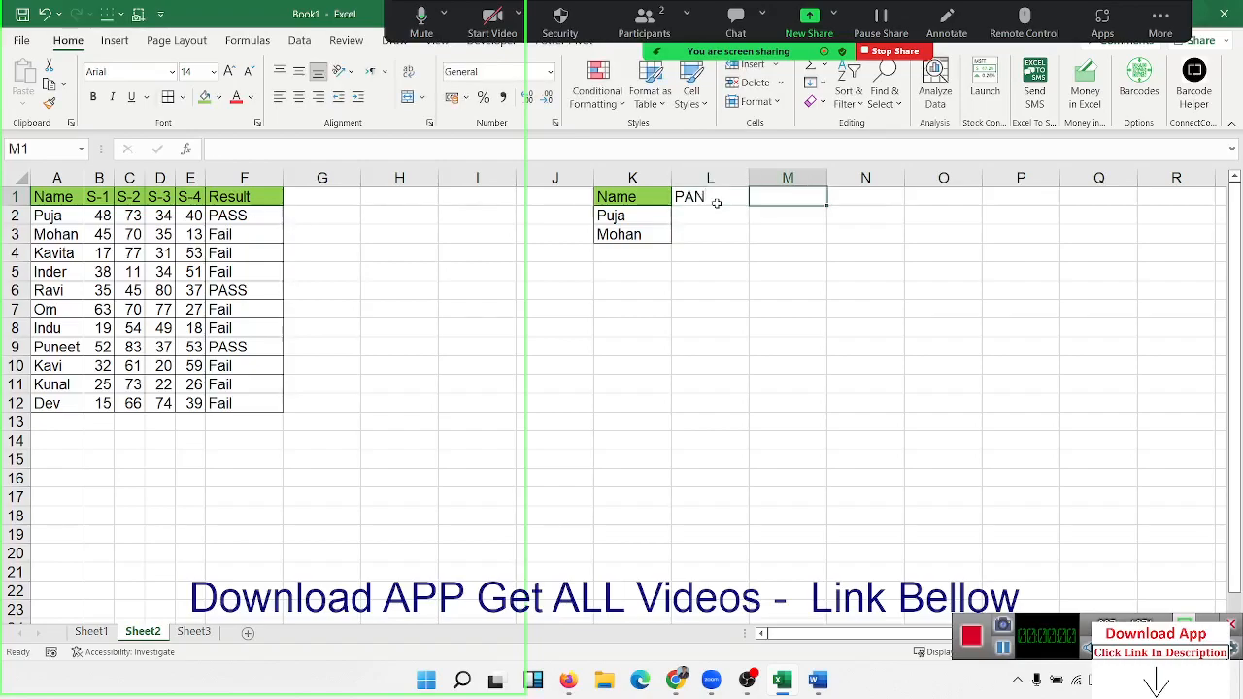
{"action": "type", "text": "D L"}
{"action": "key", "text": "Tab"}
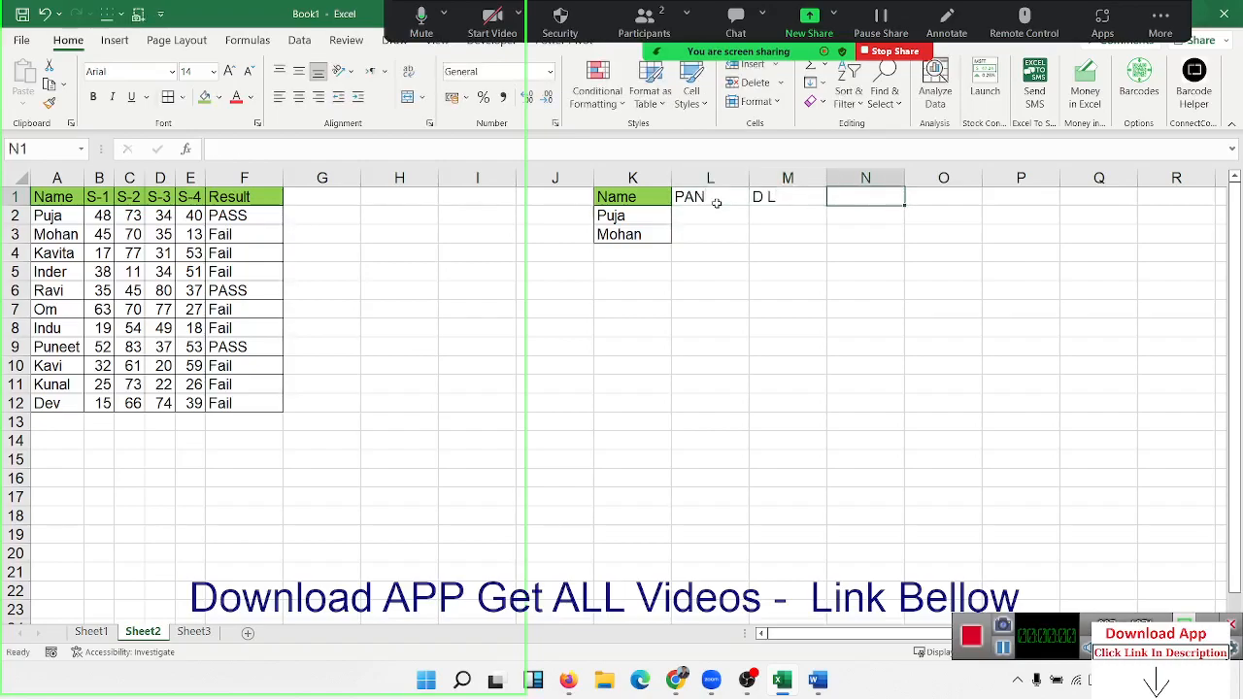
{"action": "type", "text": "Voter"}
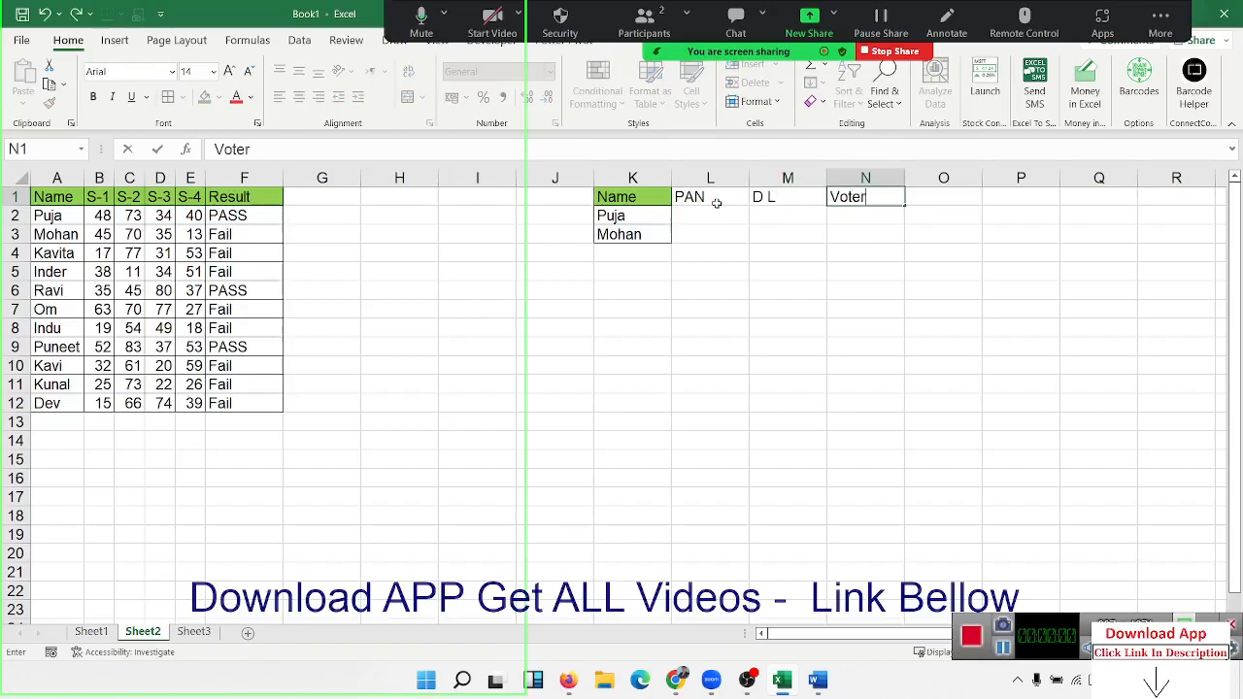
{"action": "key", "text": "Tab"}
{"action": "type", "text": "PAss"}
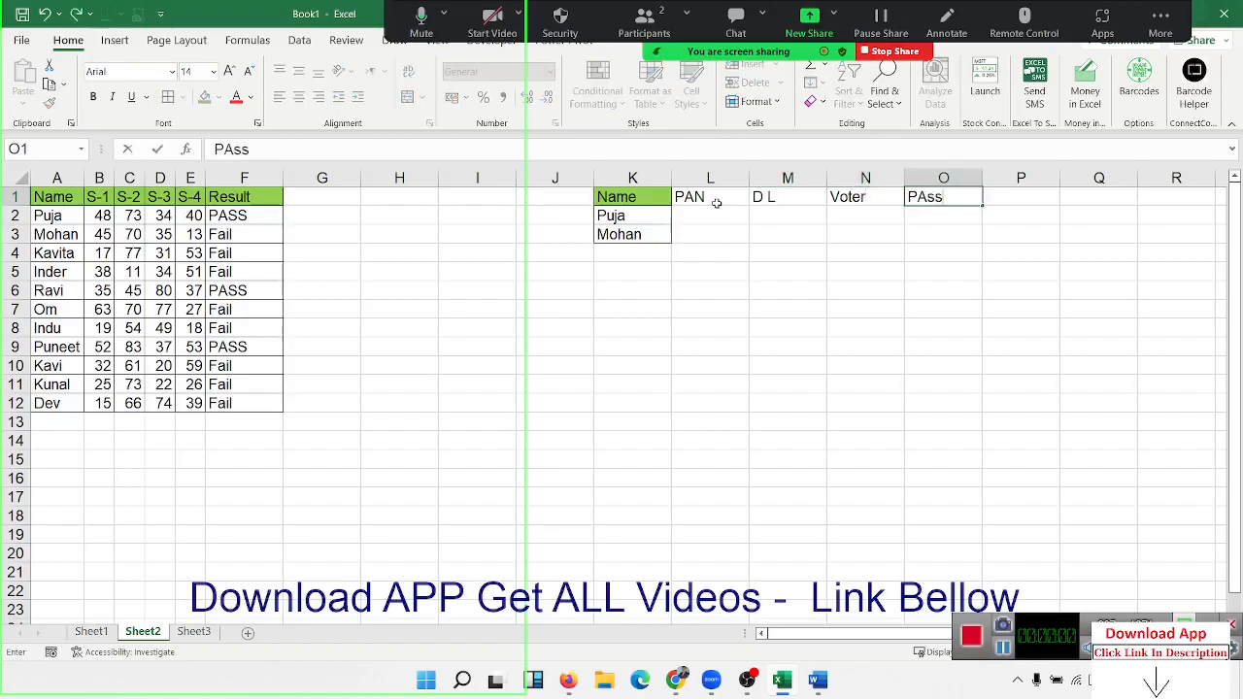
{"action": "key", "text": "Tab"}
{"action": "type", "text": "S"}
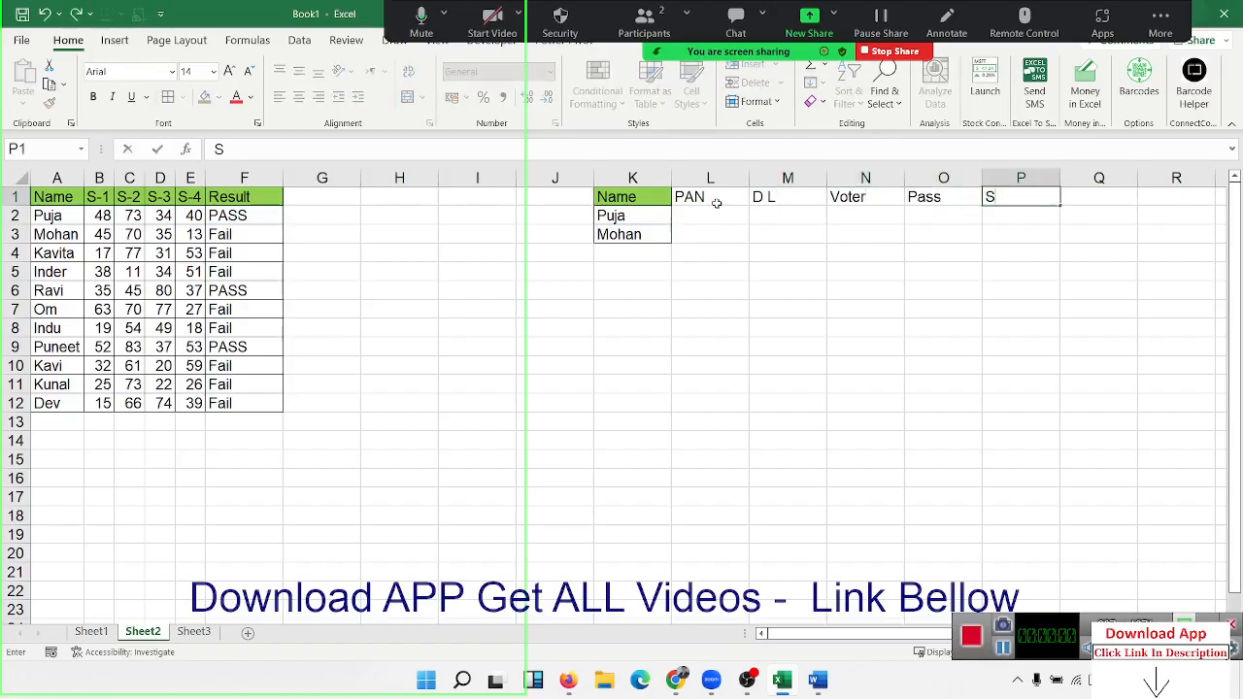
{"action": "type", "text": "tatus"}
Examine the first person's row 2, from the name across the four document cells to the Status cell.
{"action": "left_click", "coordinate": [718, 207]}
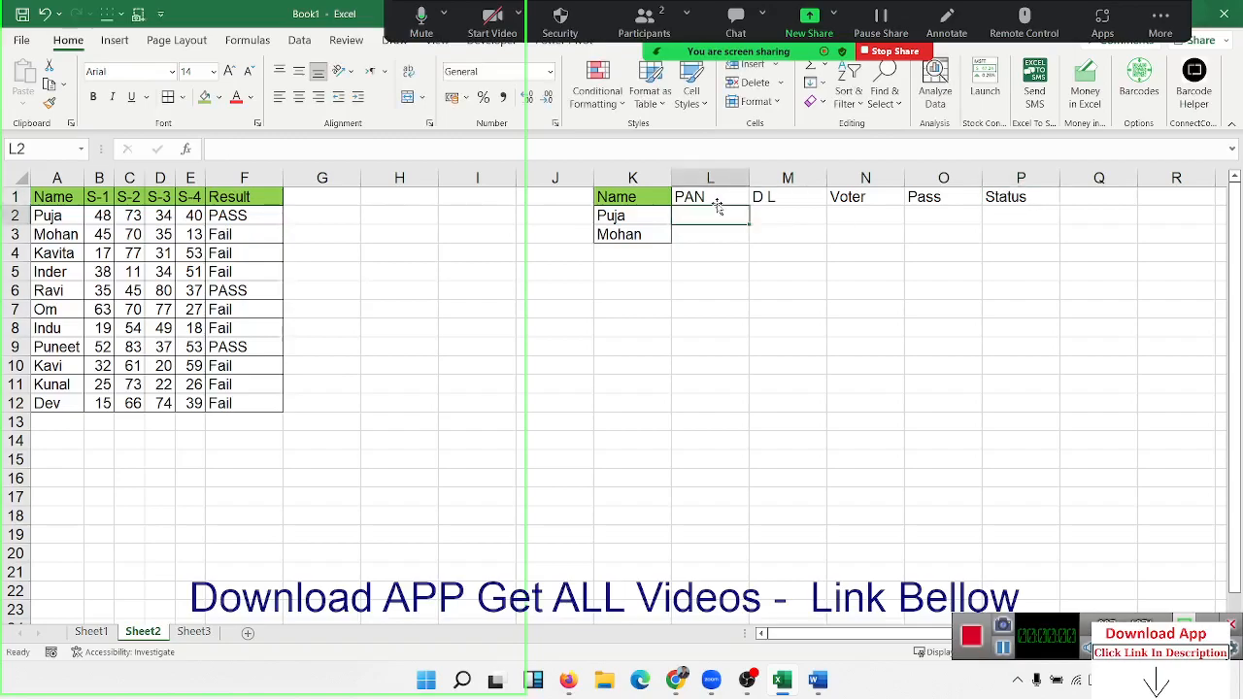
{"action": "key", "text": "Left"}
{"action": "key", "text": "shift+Down"}
{"action": "key", "text": "shift+Down"}
{"action": "key", "text": "Right"}
{"action": "key", "text": "shift+Right"}
{"action": "key", "text": "shift+Right"}
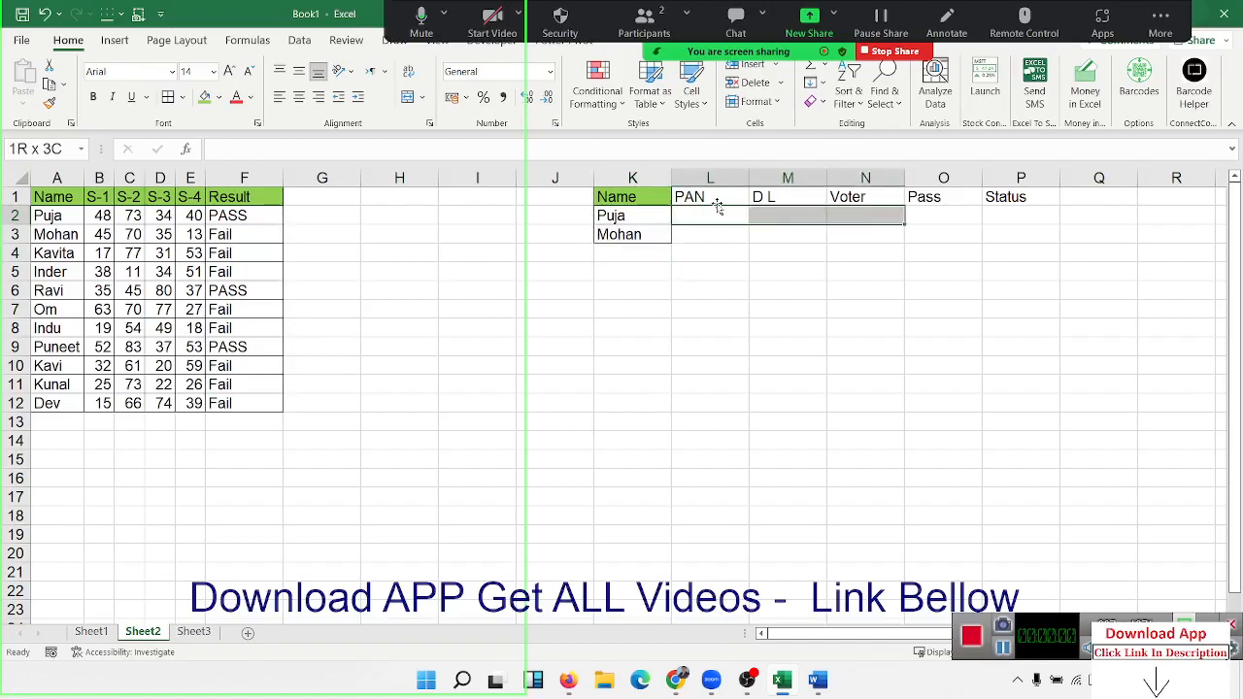
{"action": "key", "text": "shift+Right"}
{"action": "key", "text": "Right"}
{"action": "key", "text": "Right"}
{"action": "key", "text": "Right"}
{"action": "key", "text": "Right"}
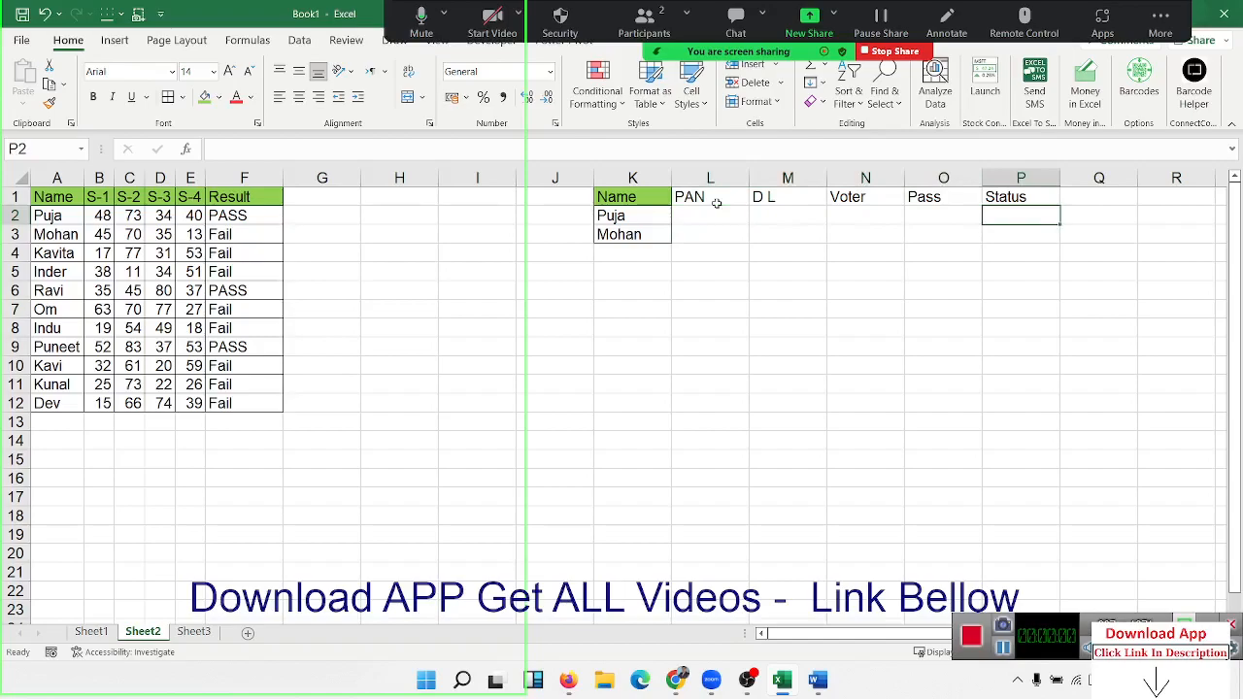
{"action": "key", "text": "Left"}
{"action": "key", "text": "Left"}
{"action": "key", "text": "Left"}
{"action": "key", "text": "Left"}
{"action": "key", "text": "Left"}
{"action": "key", "text": "Right"}
{"action": "key", "text": "Right"}
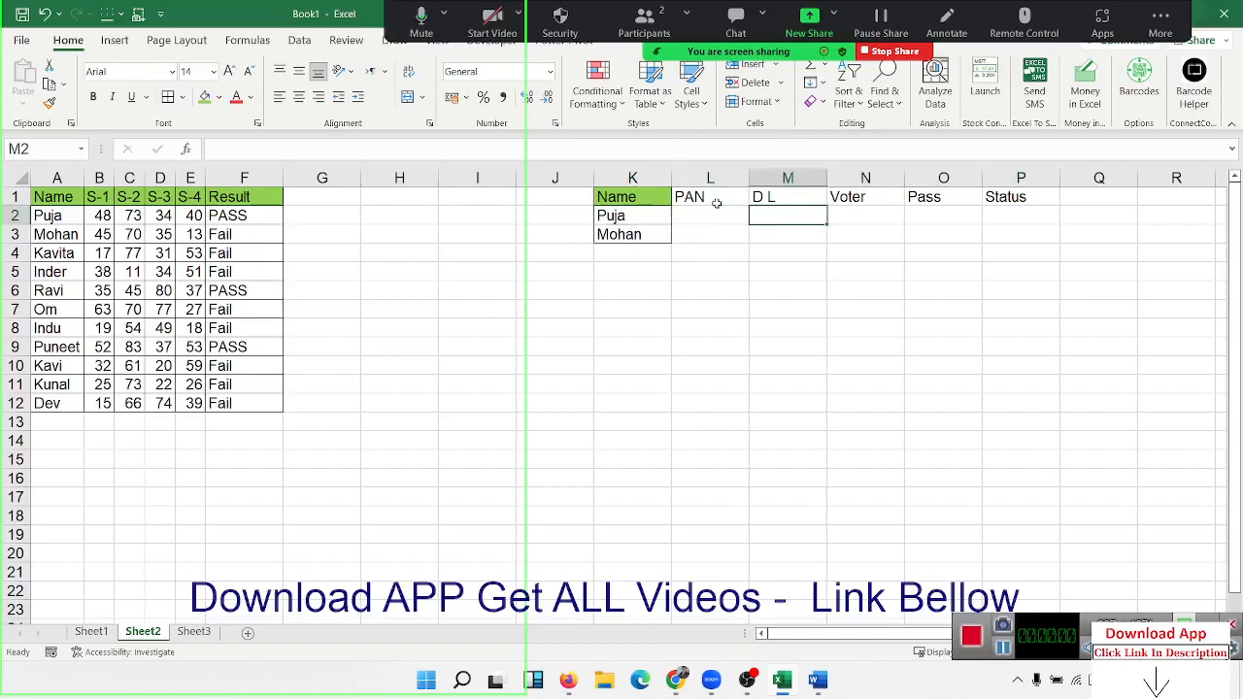
Mark the first person's D L cell M2 with Y and enter OK as the status in P2.
{"action": "type", "text": "Y"}
{"action": "key", "text": "Right"}
{"action": "key", "text": "Right"}
{"action": "key", "text": "Right"}
{"action": "key", "text": "Right"}
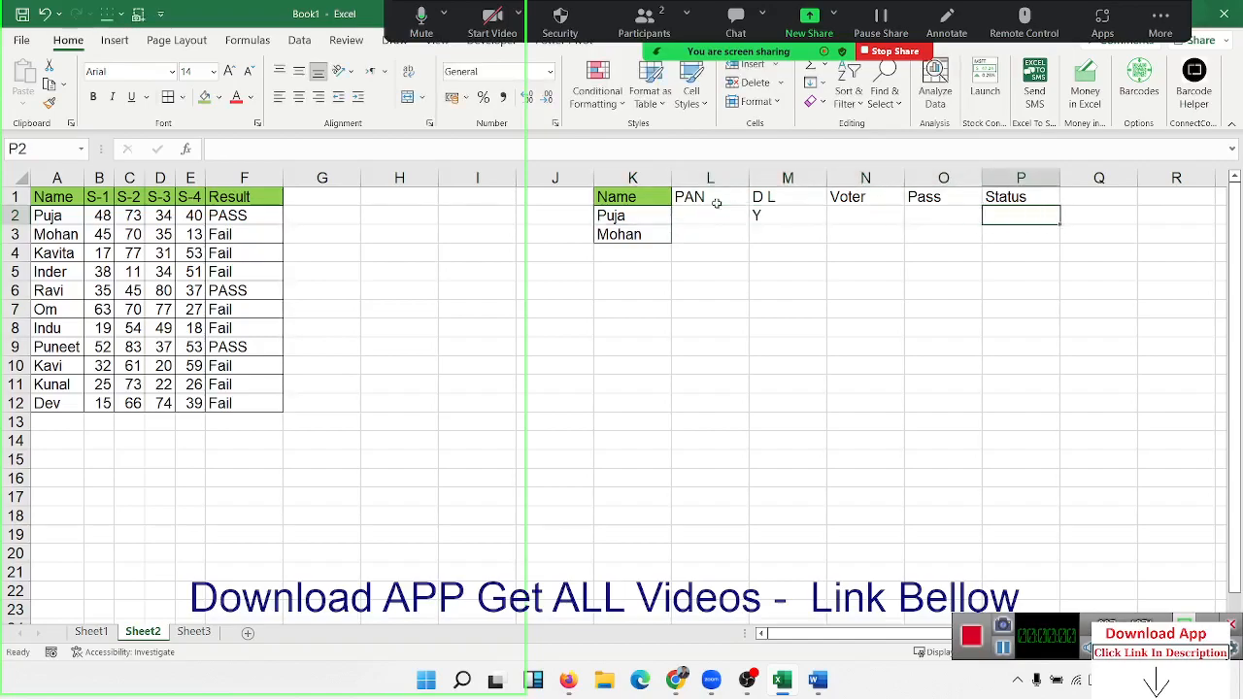
{"action": "key", "text": "Left"}
{"action": "type", "text": "OM"}
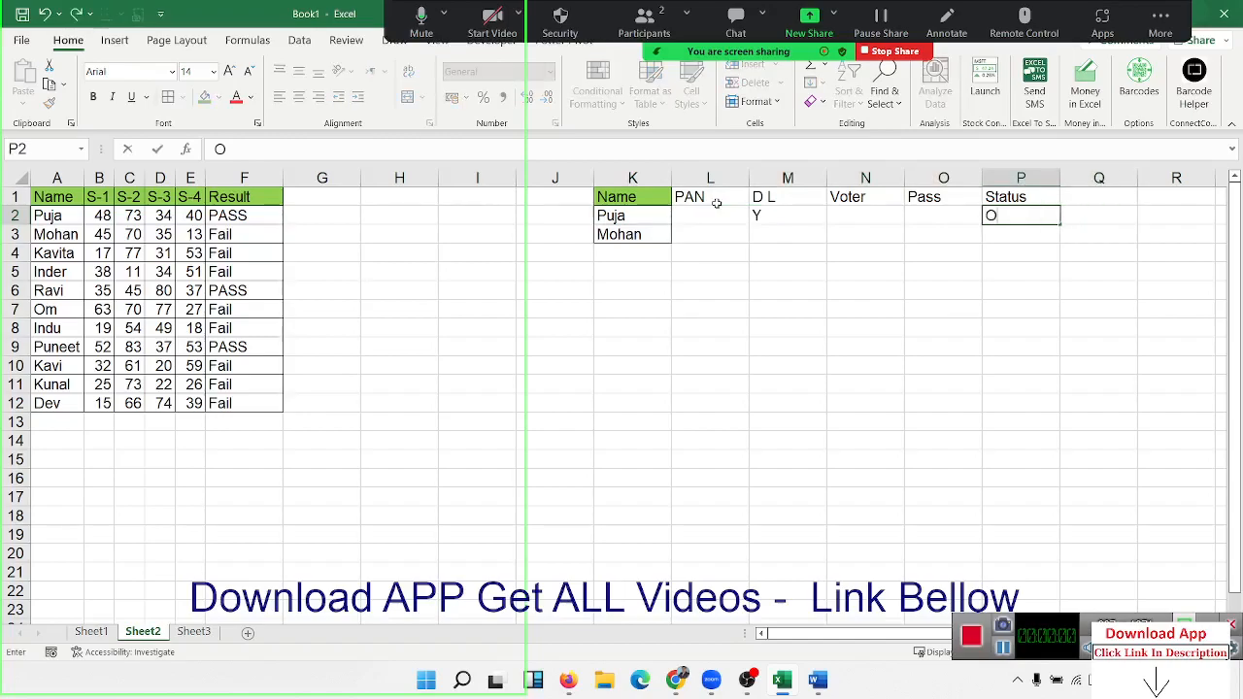
{"action": "key", "text": "BackSpace"}
{"action": "type", "text": "K"}
{"action": "key", "text": "Return"}
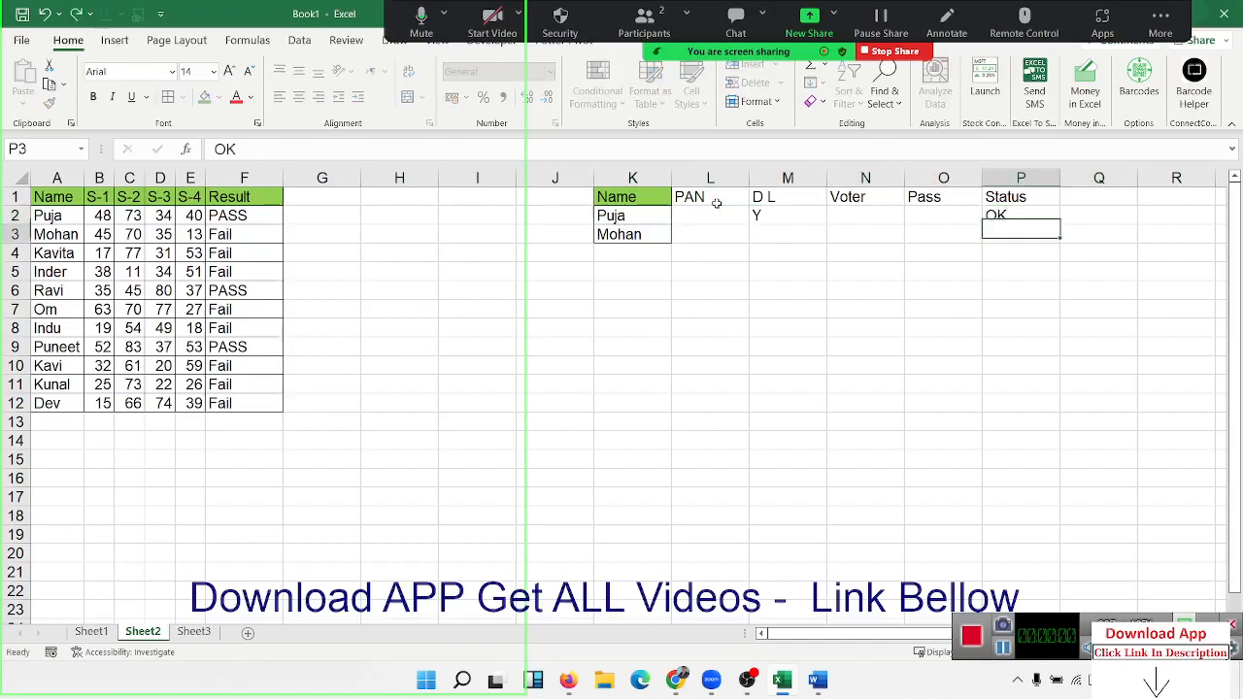
Mark the second person's PAN and Pass cells, L3 and O3, with Y and enter OK as the status in P3.
{"action": "key", "text": "Left"}
{"action": "key", "text": "Left"}
{"action": "key", "text": "Left"}
{"action": "key", "text": "Left"}
{"action": "type", "text": "Y"}
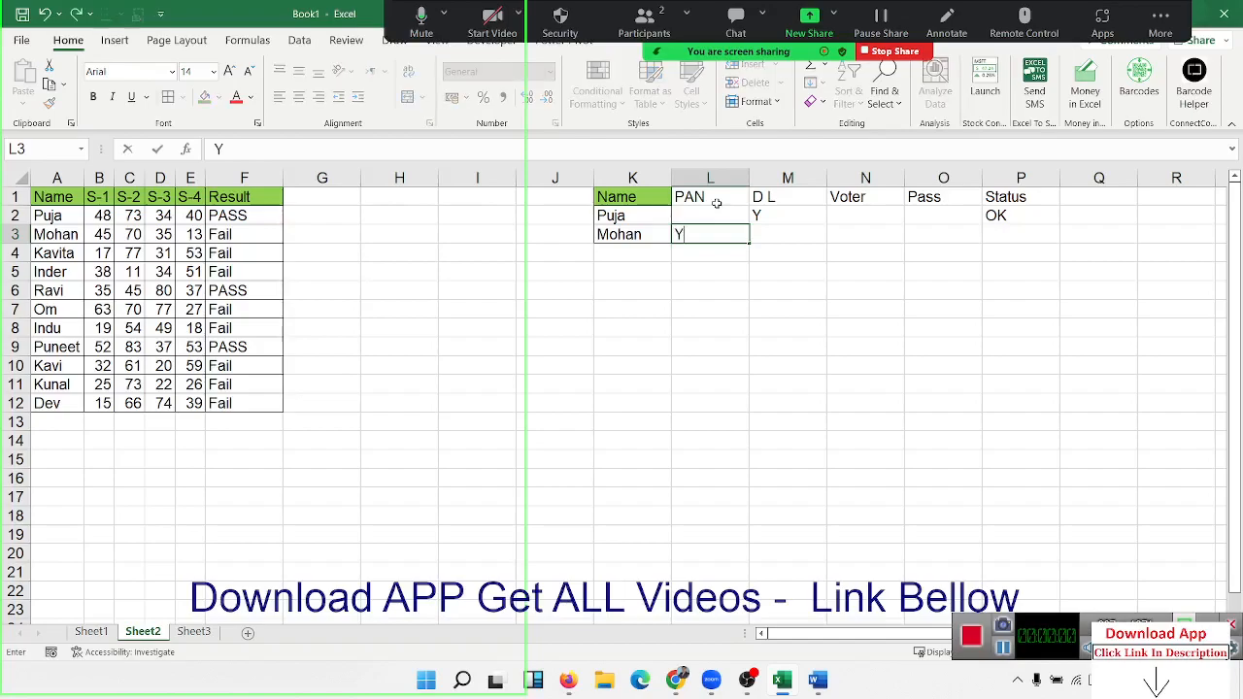
{"action": "key", "text": "Right"}
{"action": "key", "text": "Right"}
{"action": "key", "text": "Right"}
{"action": "type", "text": "Y"}
{"action": "key", "text": "Right"}
{"action": "type", "text": "O"}
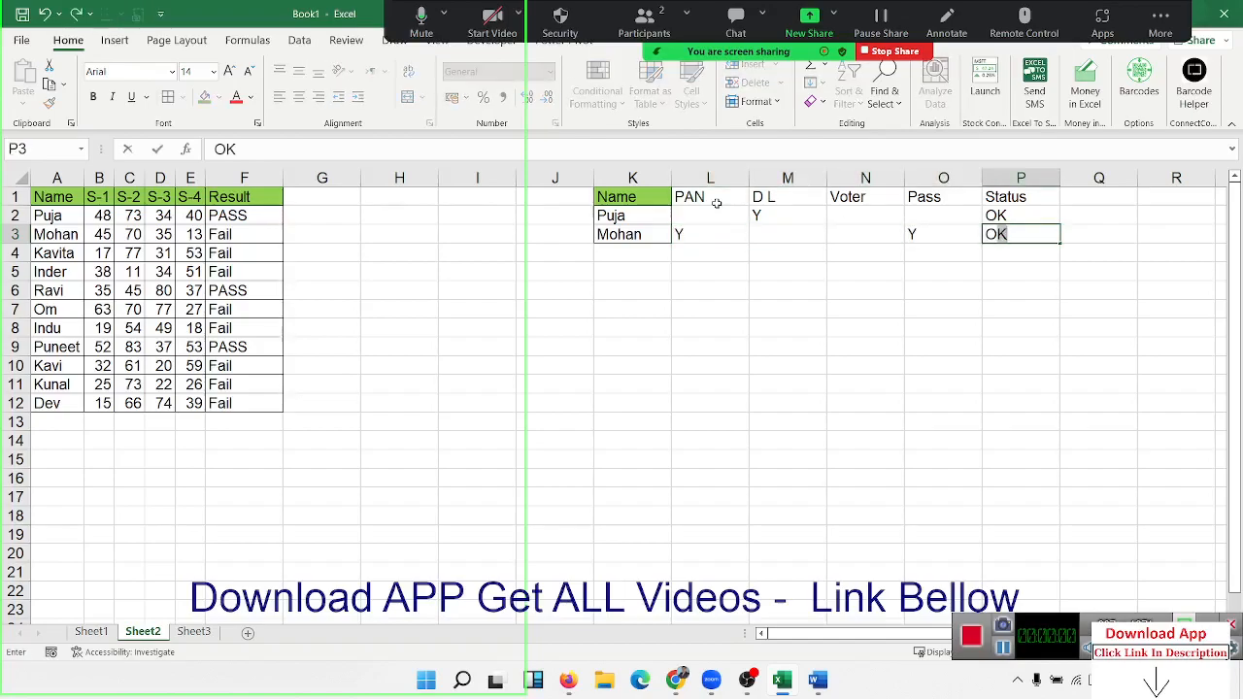
{"action": "key", "text": "Return"}
Add a third person's name in K4, leave the document cells L4:O4 empty, and enter Pending as the status in P4.
{"action": "key", "text": "Left"}
{"action": "key", "text": "Left"}
{"action": "key", "text": "Left"}
{"action": "key", "text": "Left"}
{"action": "key", "text": "Left"}
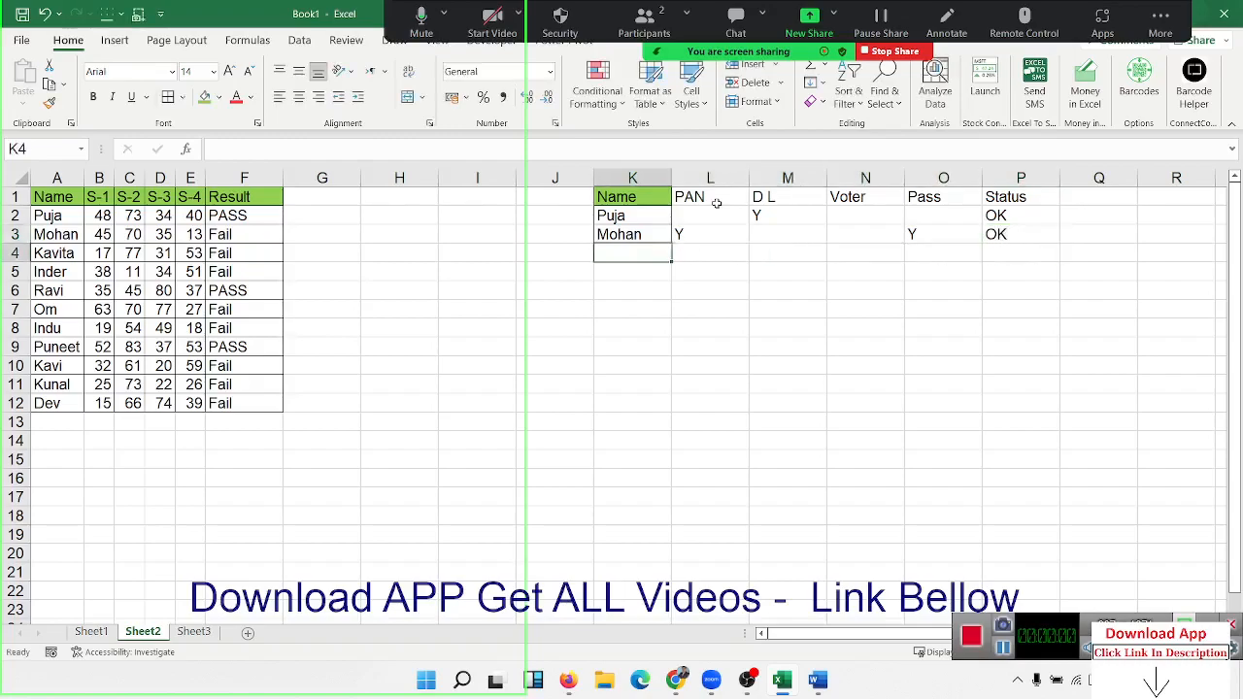
{"action": "type", "text": "Neha"}
{"action": "key", "text": "Right"}
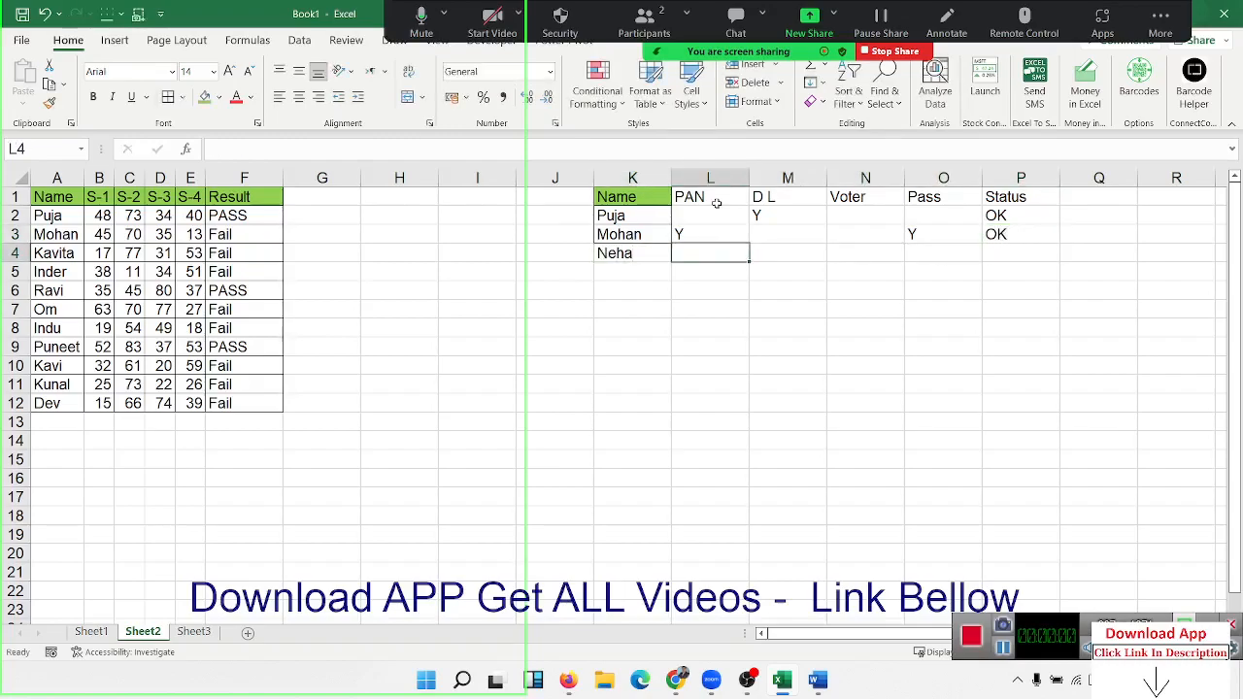
{"action": "key", "text": "shift+Right"}
{"action": "key", "text": "shift+Right"}
{"action": "key", "text": "shift+Right"}
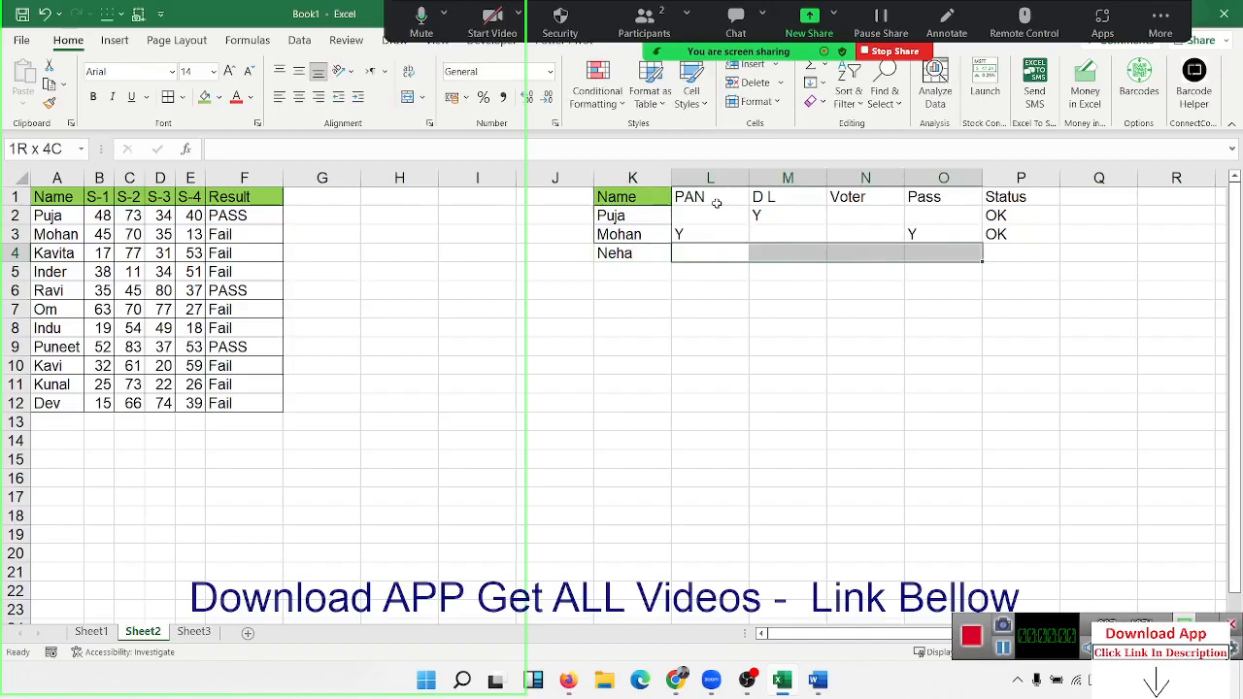
{"action": "key", "text": "Right"}
{"action": "key", "text": "Right"}
{"action": "key", "text": "Right"}
{"action": "key", "text": "Right"}
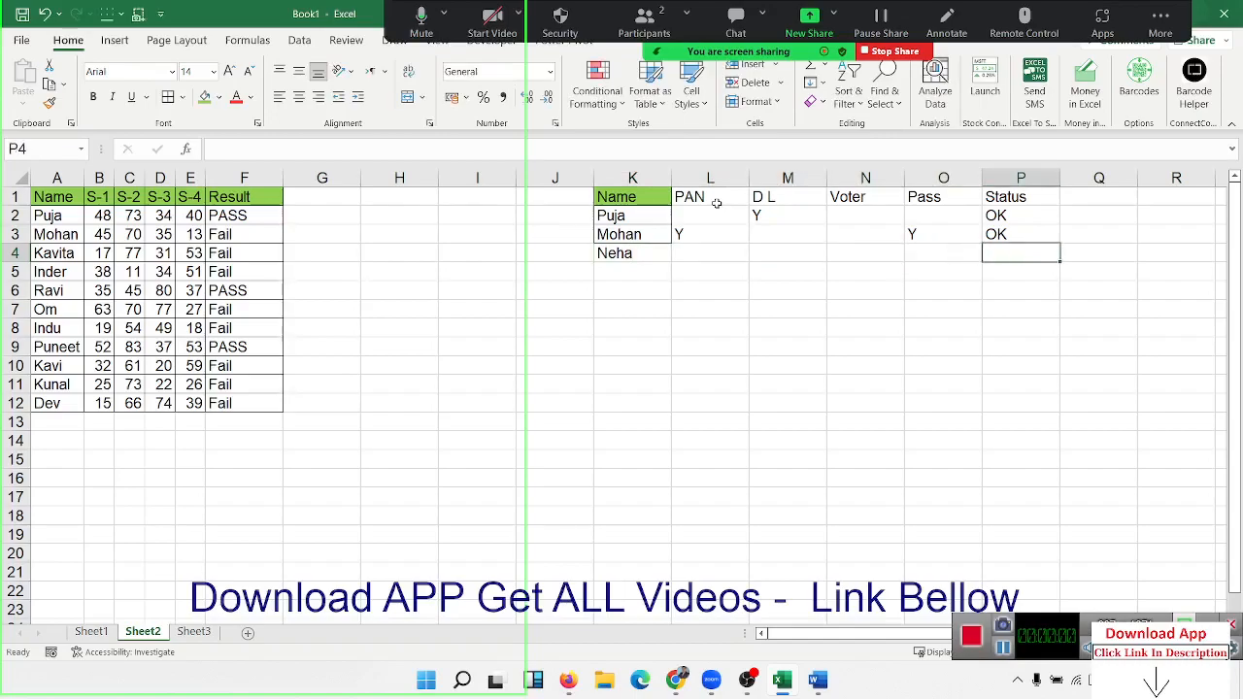
{"action": "type", "text": "Pendin"}
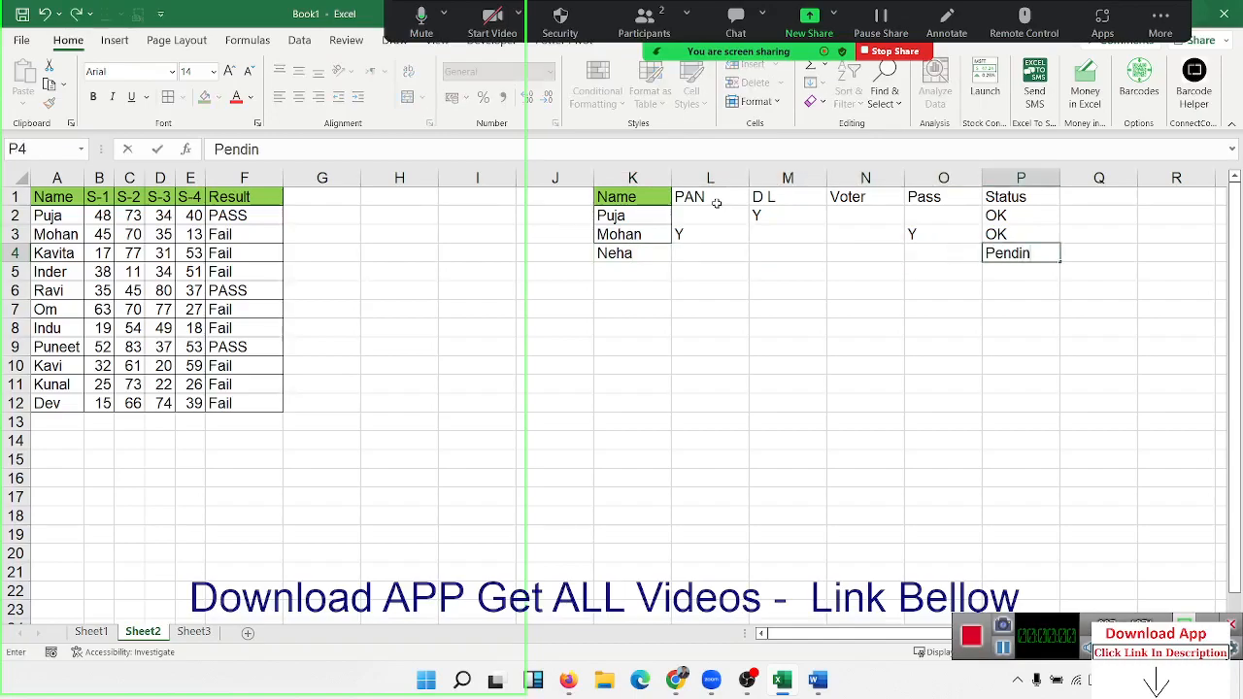
{"action": "type", "text": "g"}
{"action": "key", "text": "Return"}
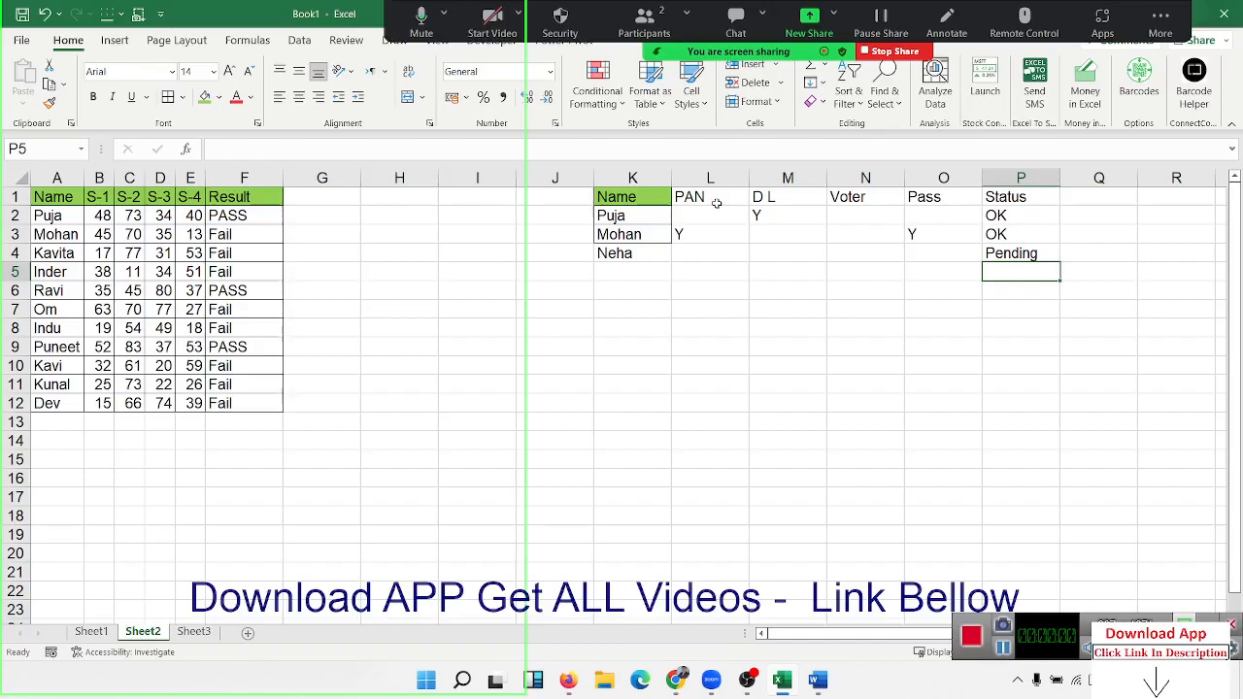
Clear the manually entered statuses from P2:P4.
{"action": "key", "text": "Up"}
{"action": "key", "text": "shift+Up"}
{"action": "key", "text": "shift+Up"}
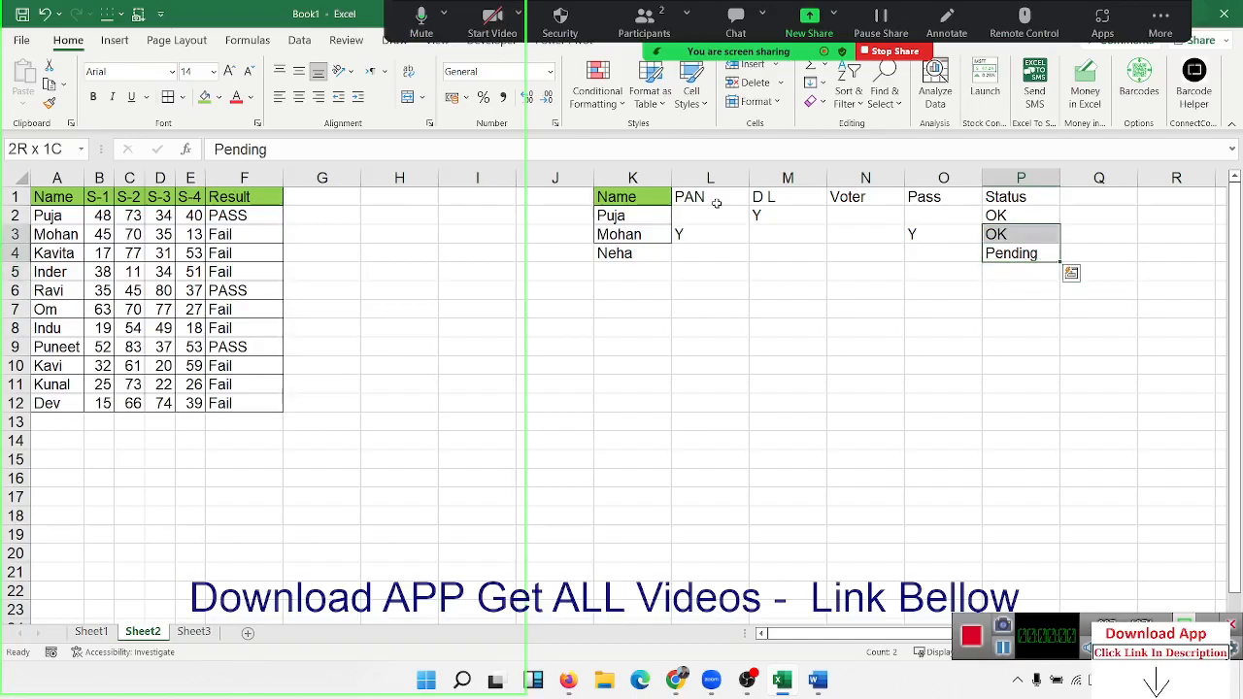
{"action": "key", "text": "Delete"}
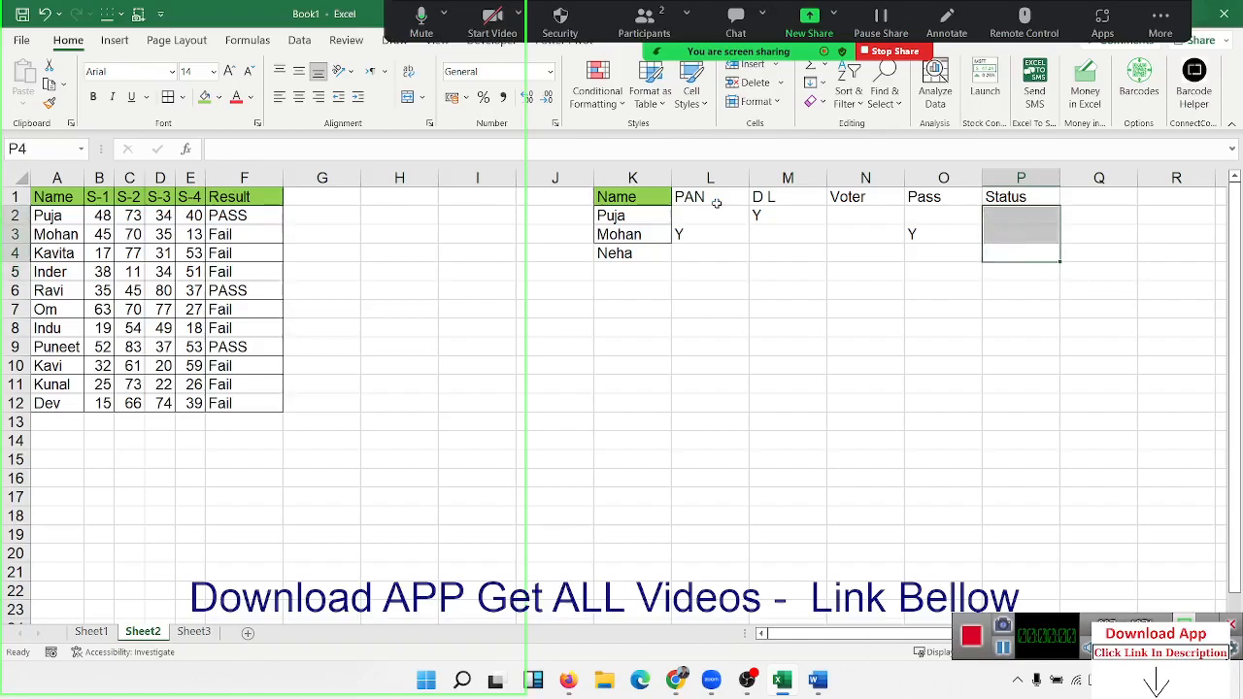
Examine the first person's four document cells, L2:O2, as the range that decides the status.
{"action": "key", "text": "Up"}
{"action": "key", "text": "Up"}
{"action": "key", "text": "Left"}
{"action": "key", "text": "shift+Left"}
{"action": "key", "text": "shift+Left"}
{"action": "key", "text": "shift+Left"}
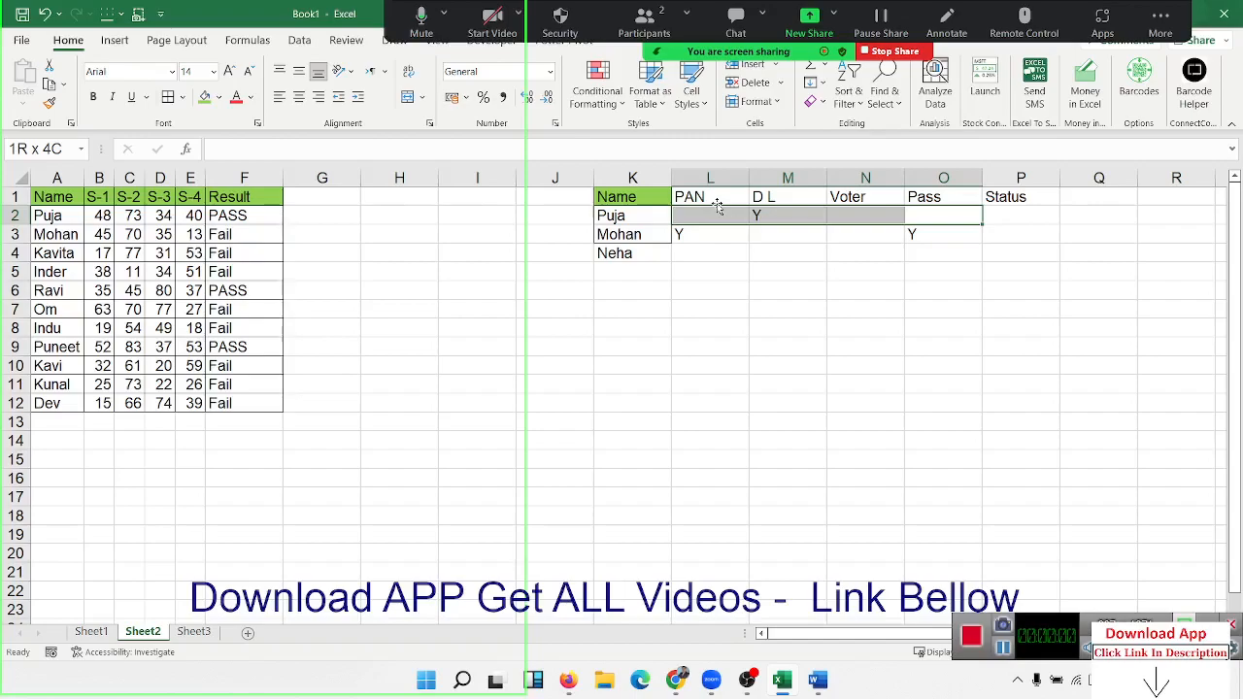
Enter =OR(L2="y",M2="y",N2="y",O2="y") in P2 to test whether any document is marked.
{"action": "key", "text": "Right"}
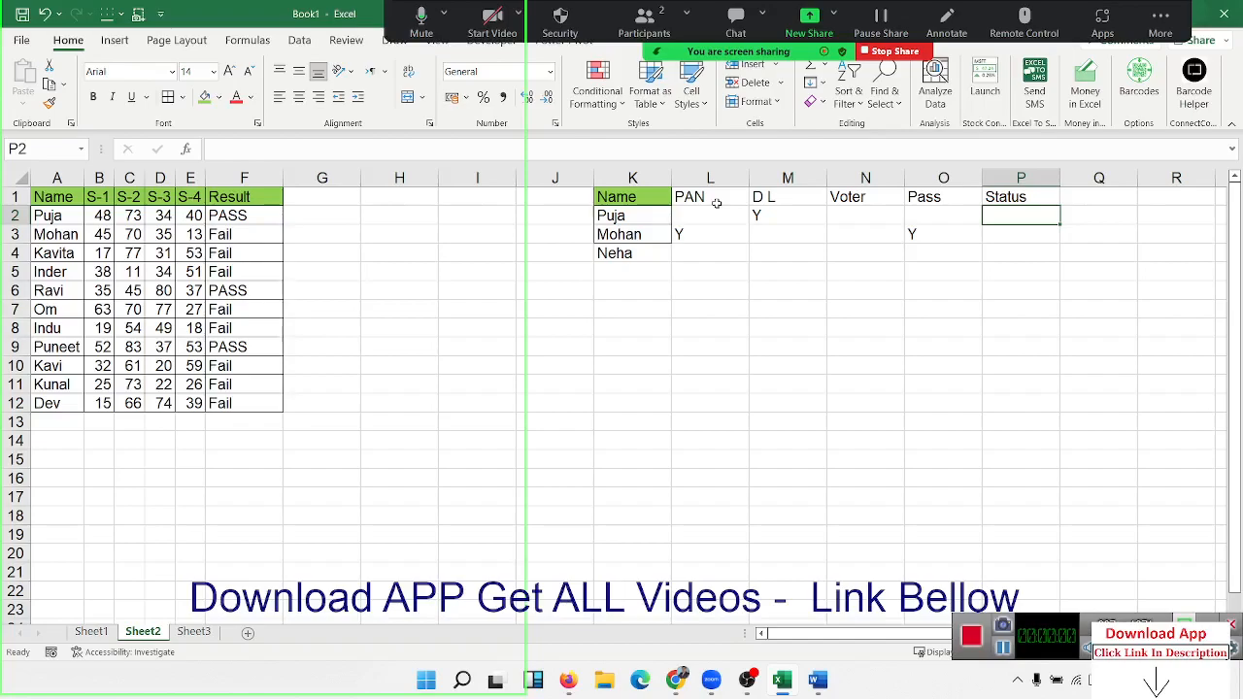
{"action": "type", "text": "=or"}
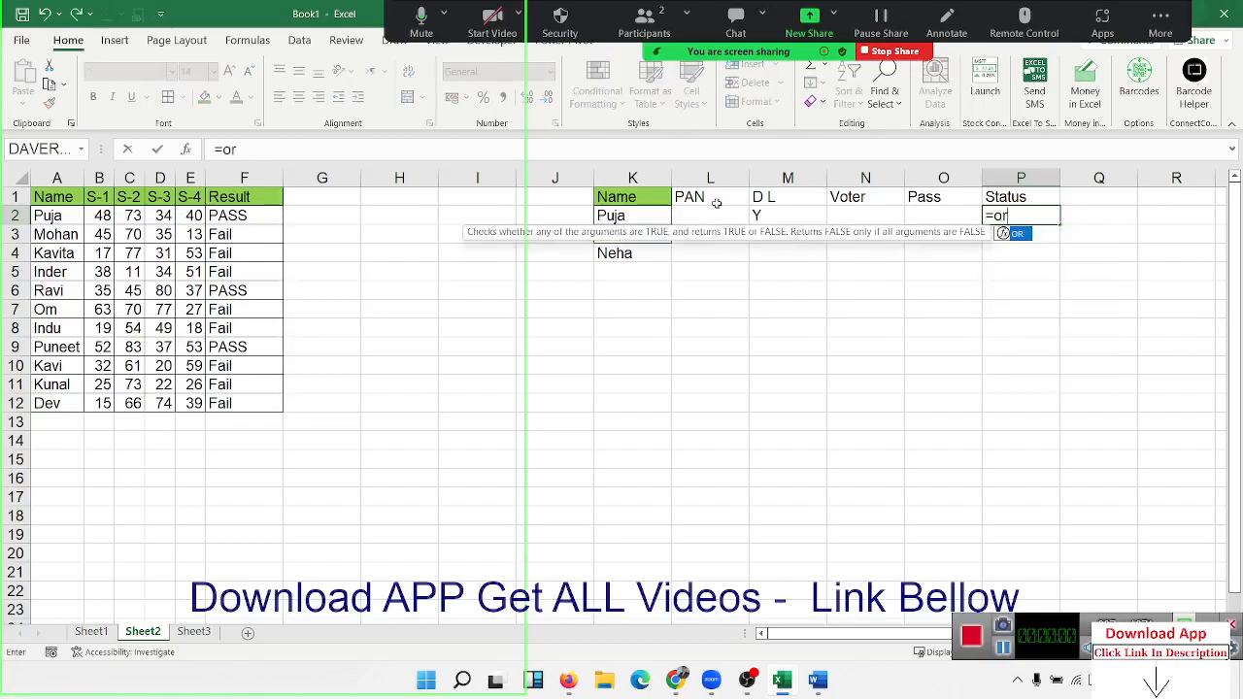
{"action": "key", "text": "Tab"}
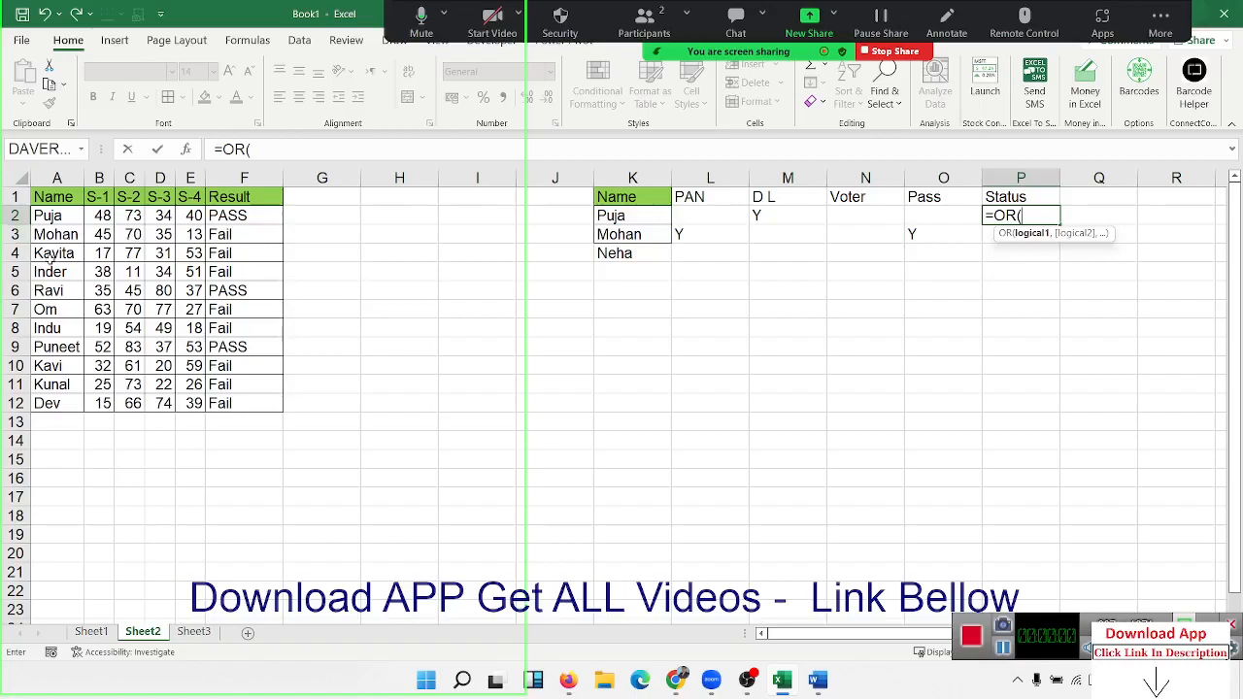
{"action": "left_click", "coordinate": [709, 213]}
{"action": "type", "text": "=\"y\","}
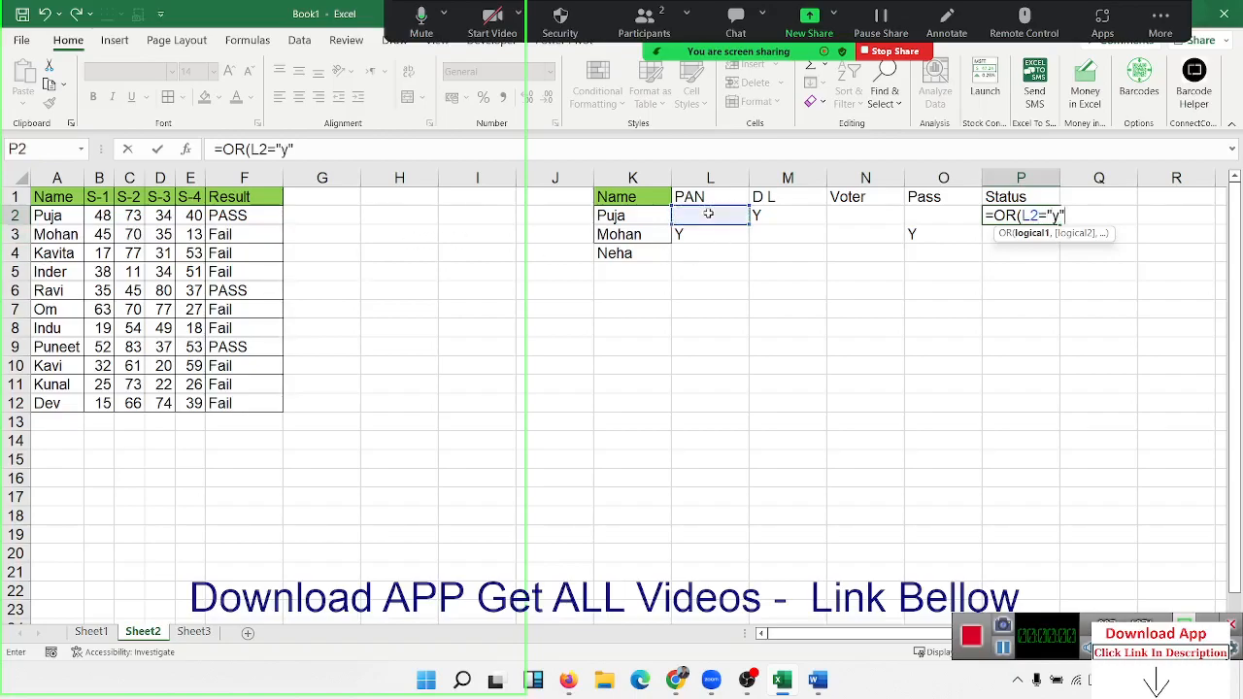
{"action": "left_click", "coordinate": [794, 216]}
{"action": "type", "text": "=\"y\","}
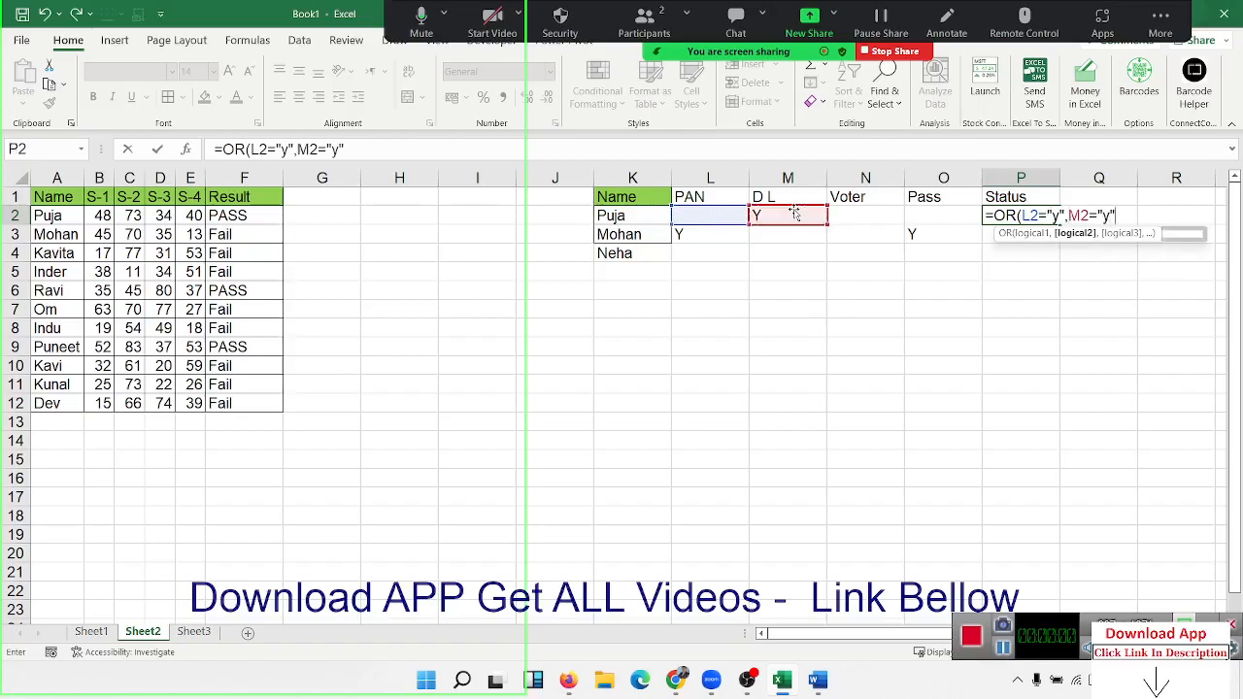
{"action": "left_click", "coordinate": [848, 210]}
{"action": "type", "text": "=\"y\","}
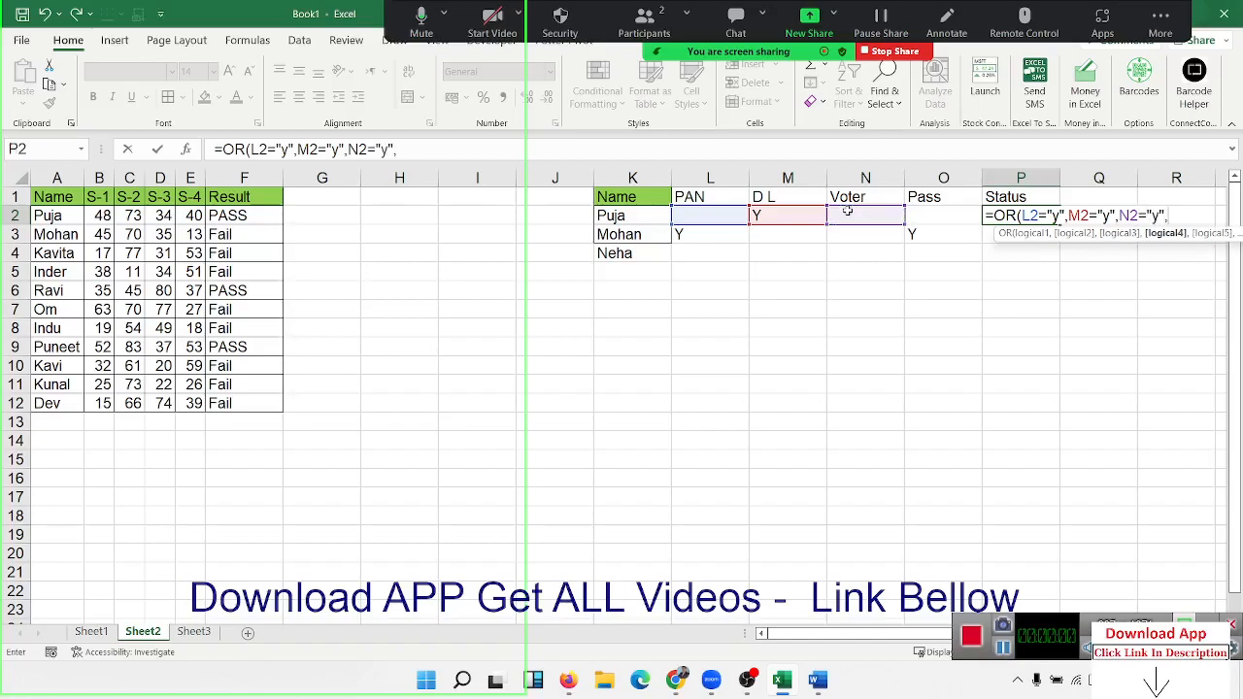
{"action": "left_click", "coordinate": [909, 213]}
{"action": "type", "text": "=\"y\""}
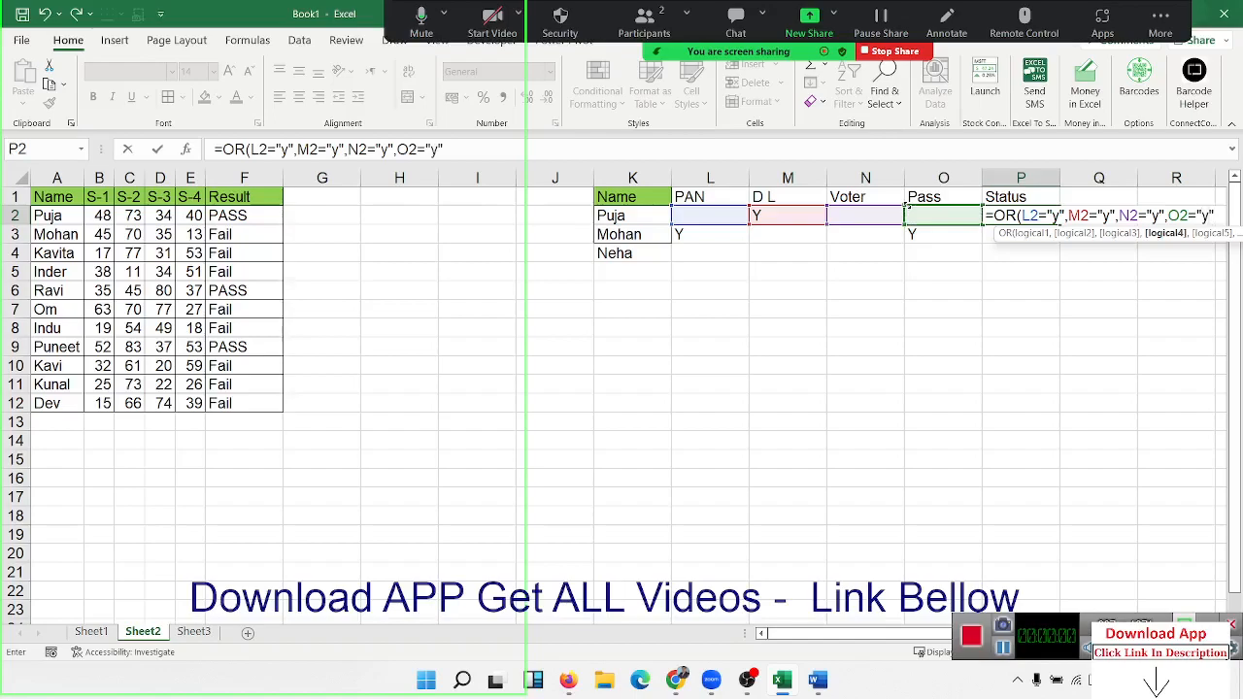
{"action": "type", "text": ")"}
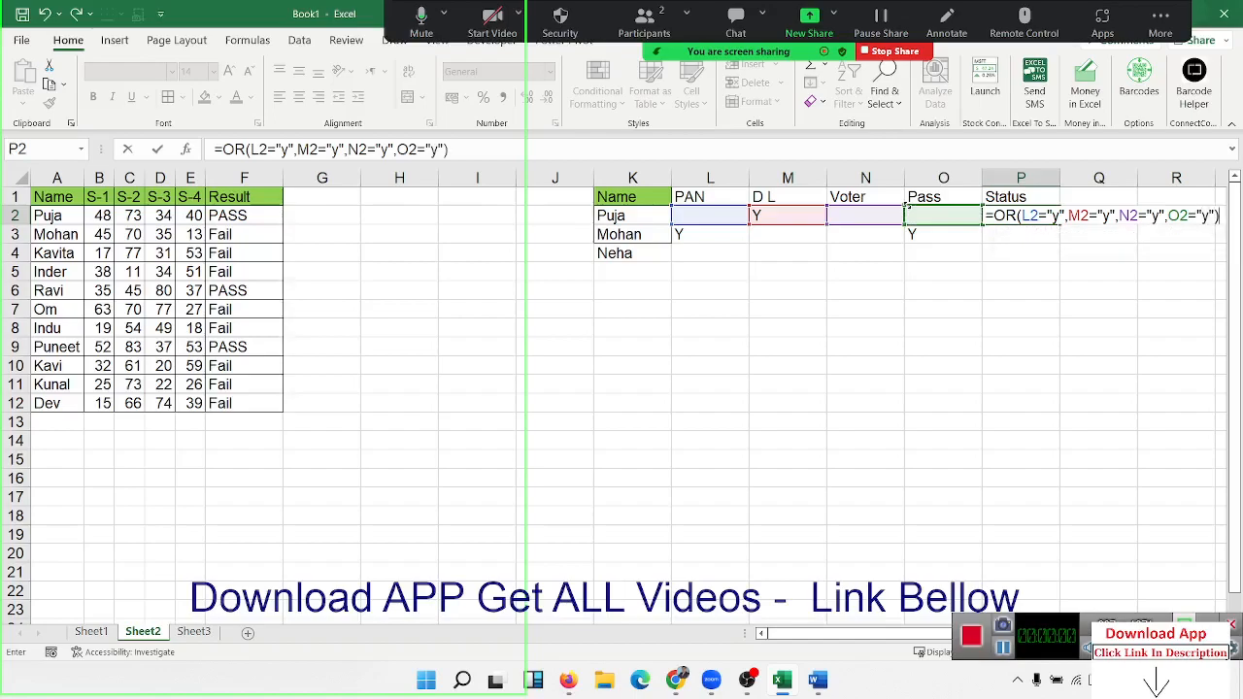
{"action": "key", "text": "Return"}
Fill the OR formula from P2 down to P4.
{"action": "key", "text": "Up"}
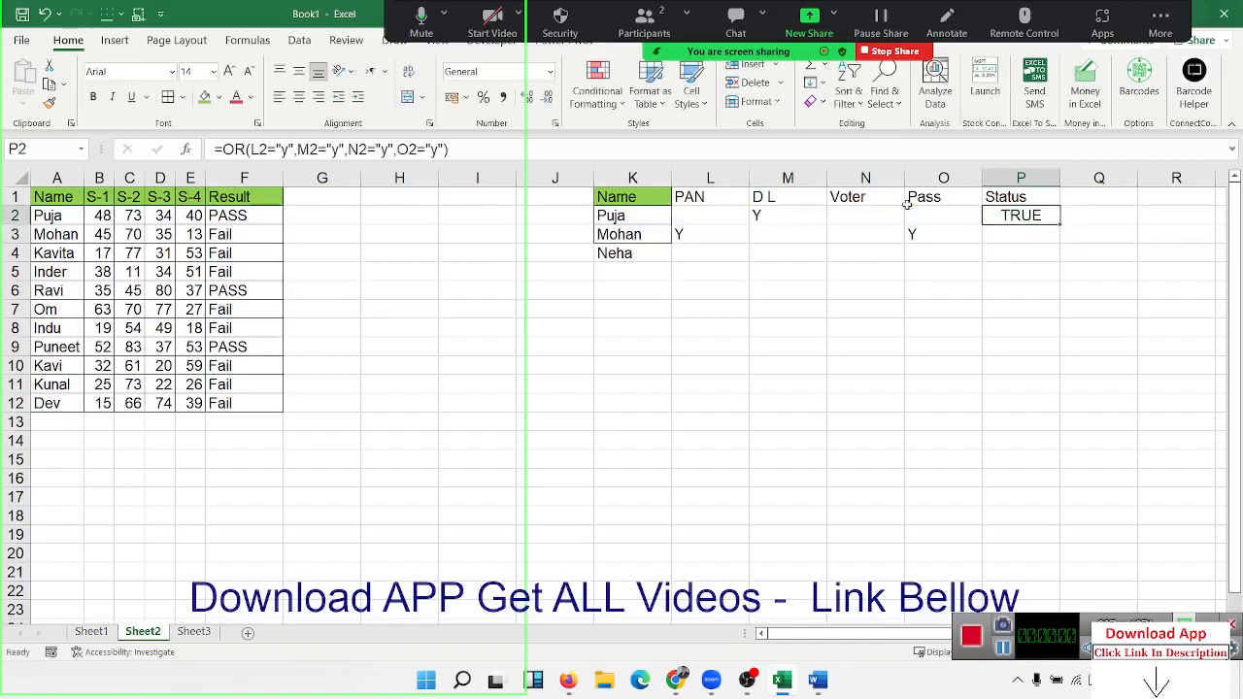
{"action": "key", "text": "shift+Down"}
{"action": "key", "text": "shift+Down"}
{"action": "key", "text": "ctrl+d"}
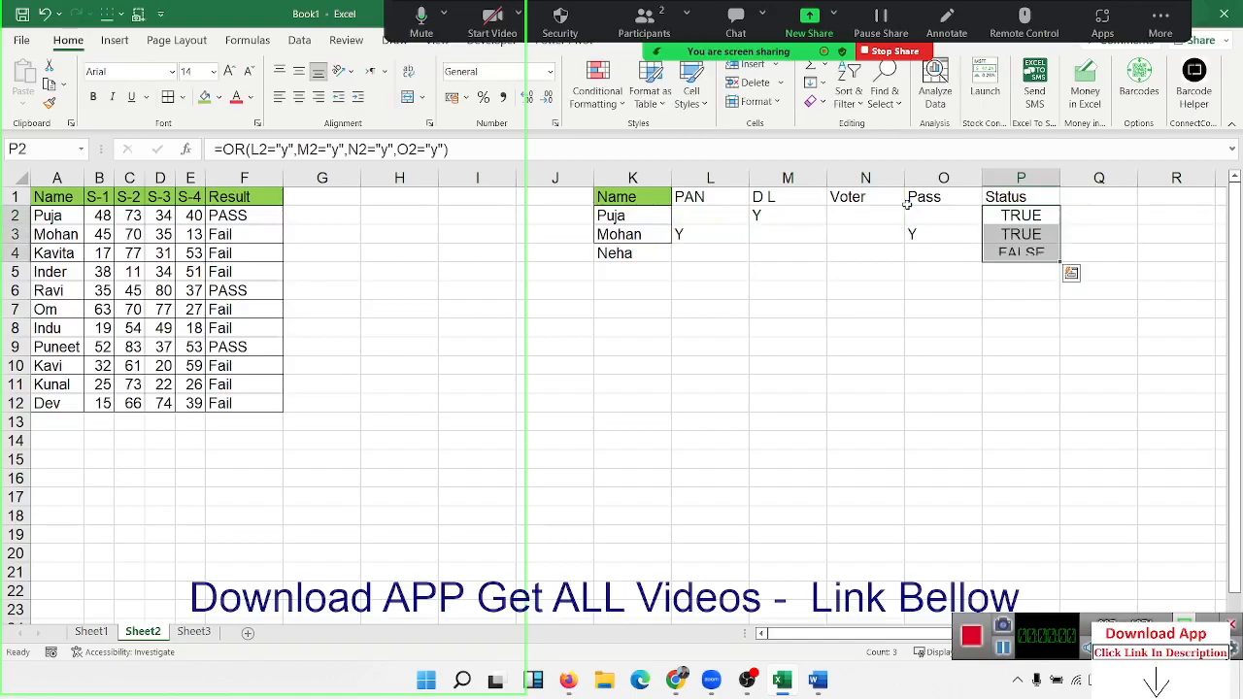
Compare each person's document marks in L2:O4 with the OR result in the Status column.
{"action": "left_click", "coordinate": [721, 218]}
{"action": "left_click", "coordinate": [763, 216]}
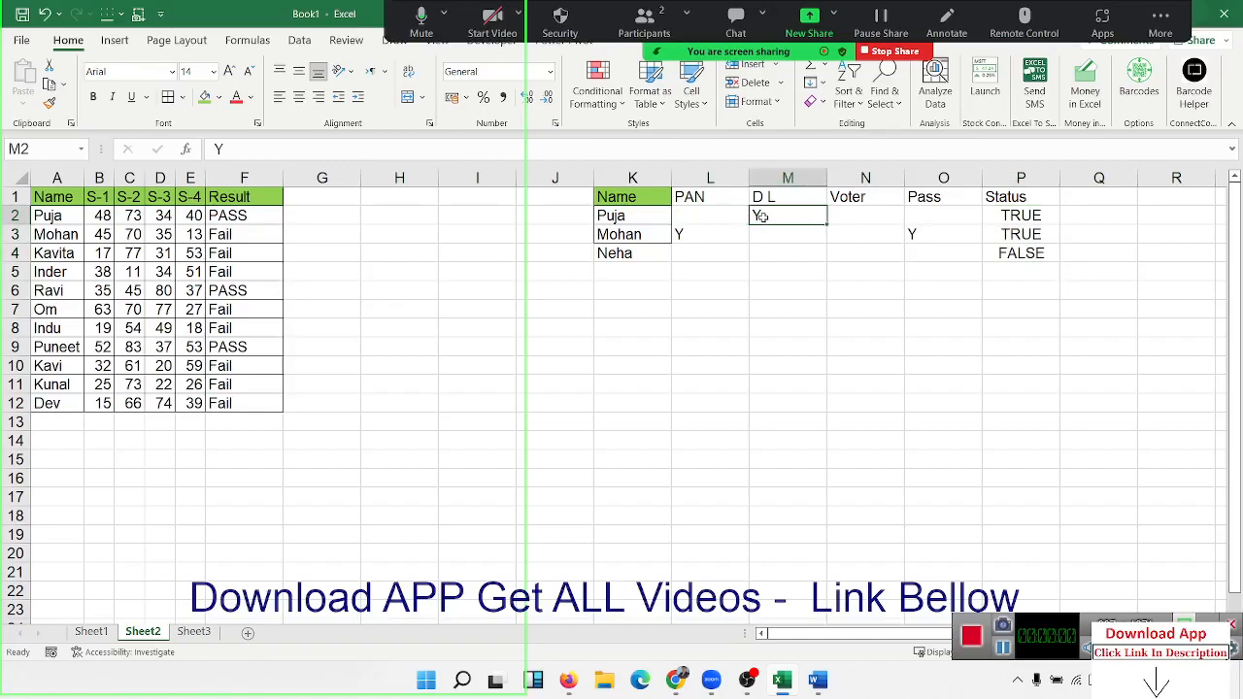
{"action": "left_click", "coordinate": [1028, 216]}
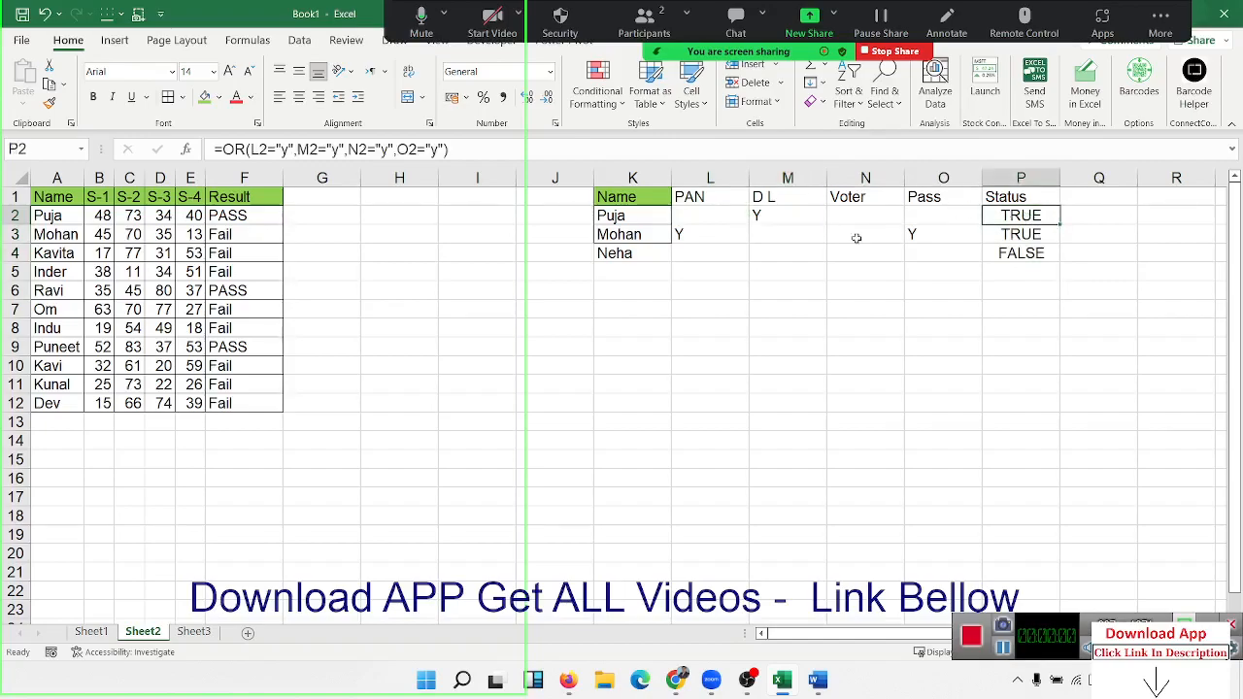
{"action": "left_click", "coordinate": [655, 233]}
{"action": "left_click", "coordinate": [714, 234]}
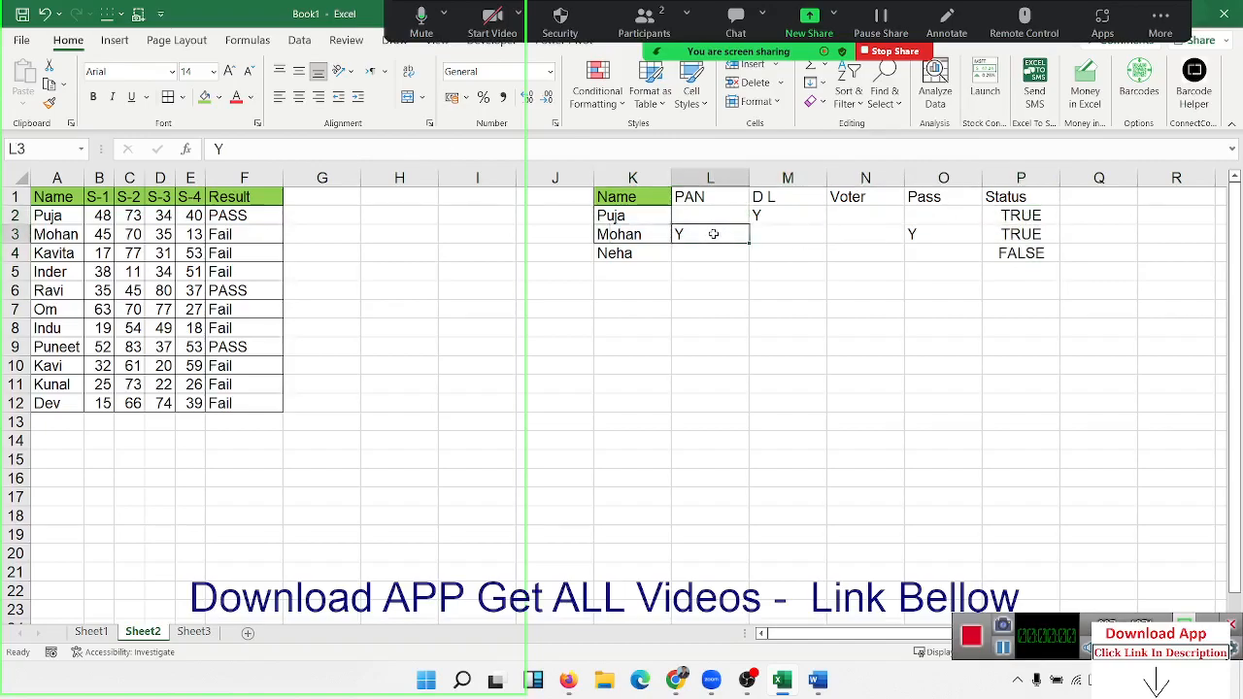
{"action": "left_click", "coordinate": [925, 234]}
{"action": "left_click", "coordinate": [1018, 238]}
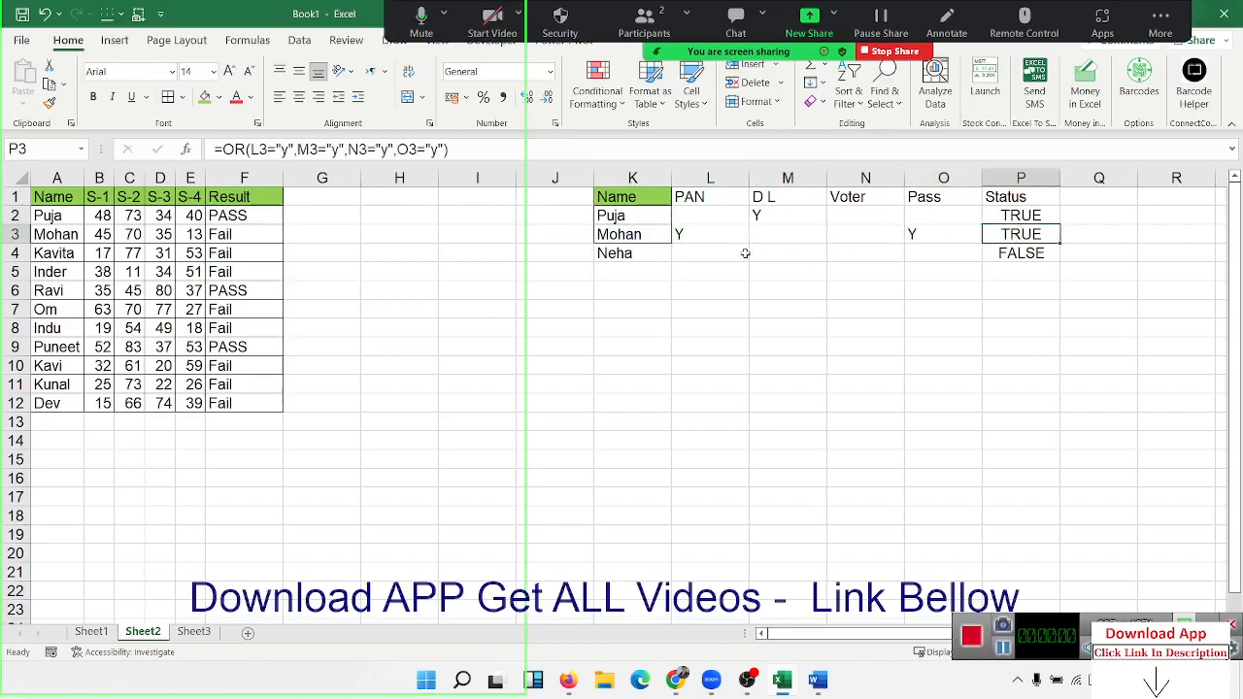
{"action": "left_click", "coordinate": [636, 253]}
{"action": "left_click_drag", "start_coordinate": [697, 252], "coordinate": [926, 254]}
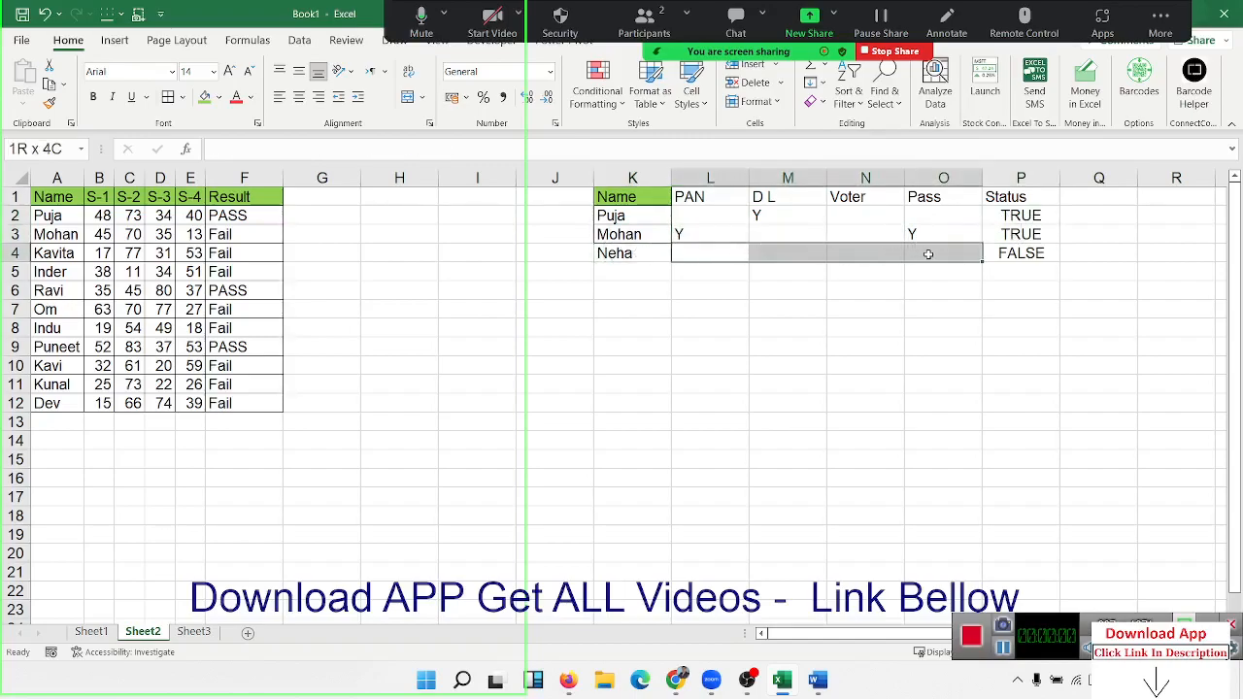
{"action": "left_click", "coordinate": [1025, 252]}
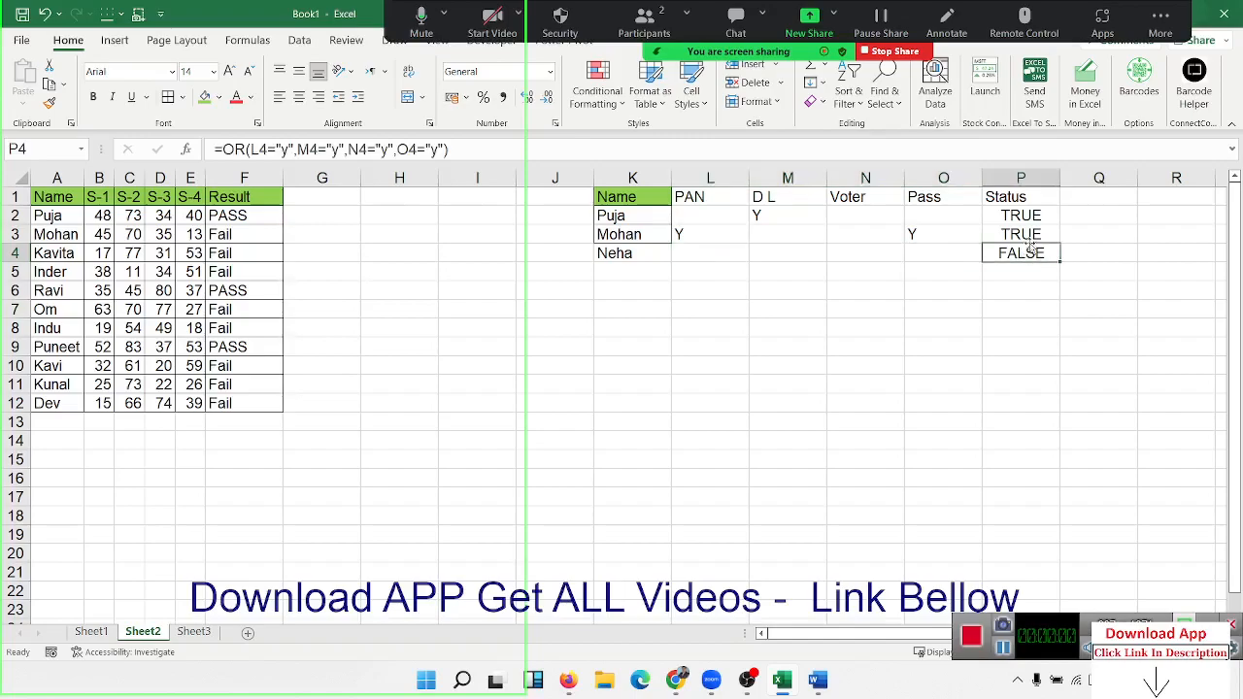
Examine the four logical conditions inside the OR formula in P2.
{"action": "left_click", "coordinate": [1010, 216]}
{"action": "double_click", "coordinate": [1010, 216]}
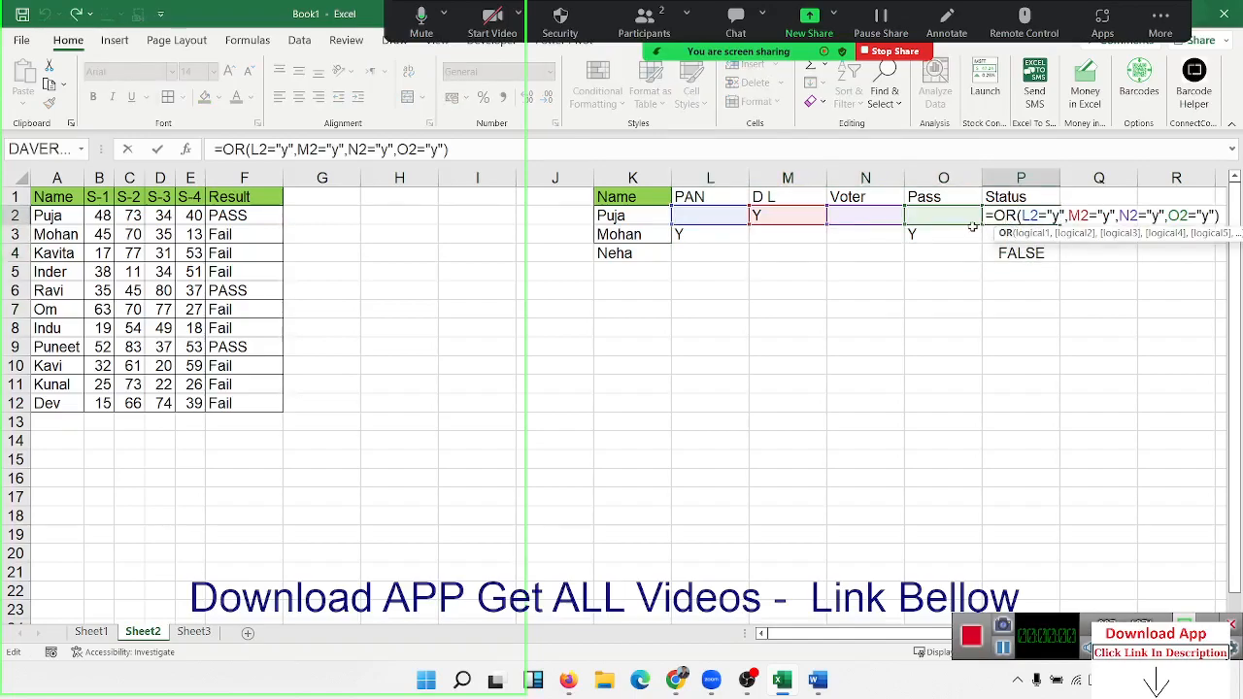
{"action": "left_click_drag", "start_coordinate": [1022, 216], "coordinate": [1207, 221]}
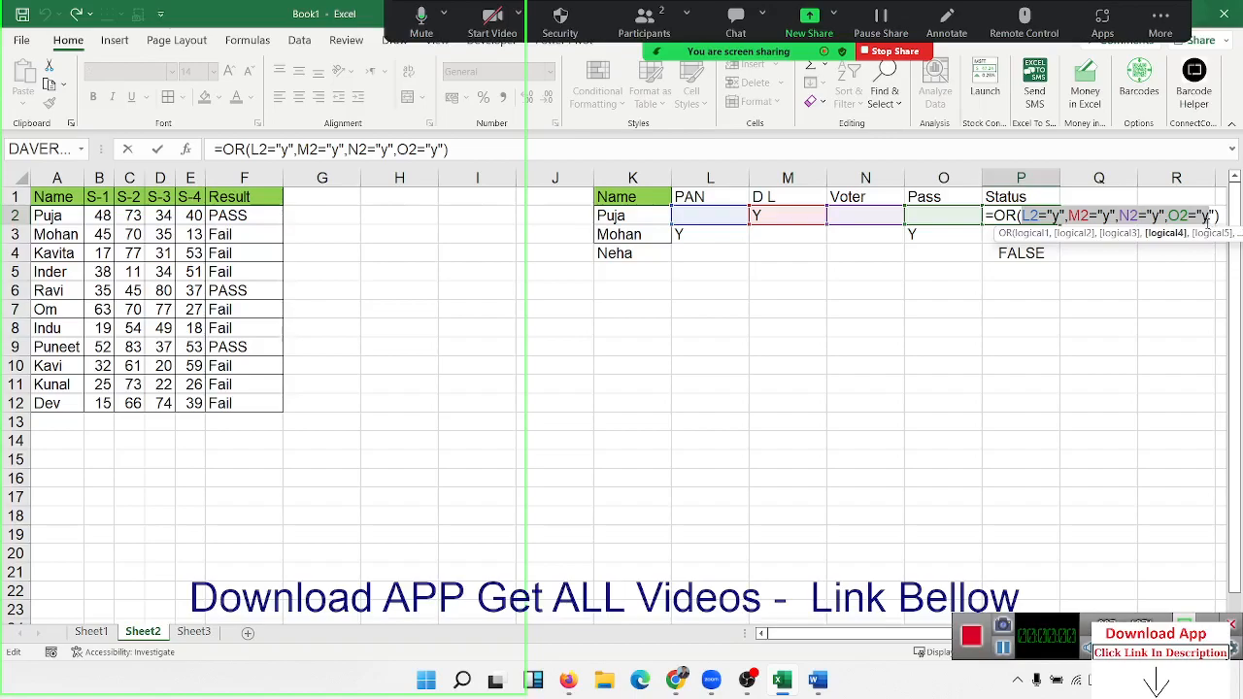
{"action": "key", "text": "Return"}
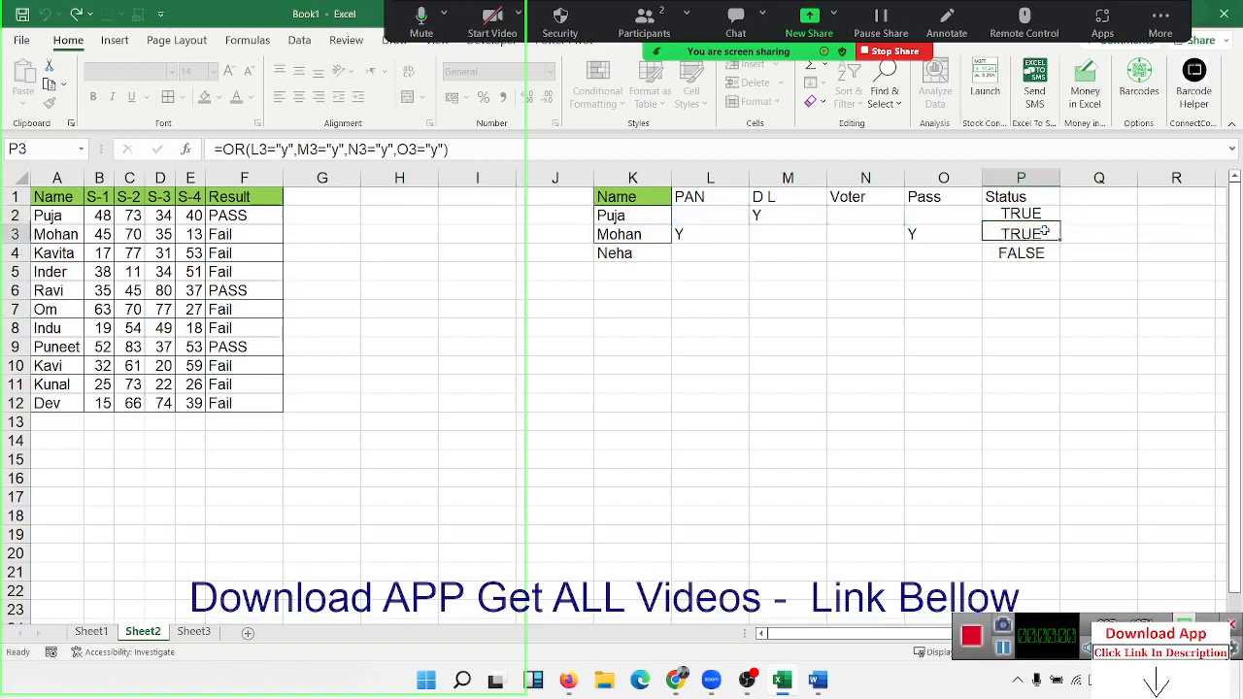
{"action": "key", "text": "Up"}
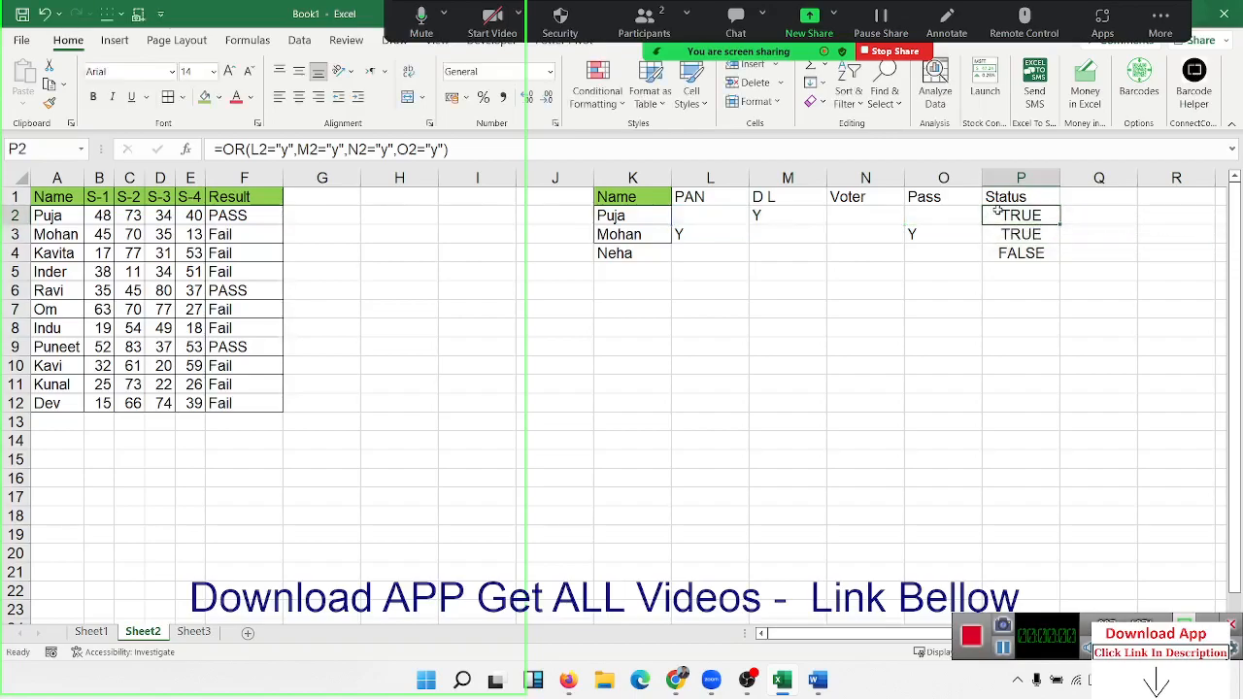
Wrap the P2 formula in IF to read =IF(OR(L2="y",M2="y",N2="y",O2="y"),"OK","Pending").
{"action": "double_click", "coordinate": [993, 213]}
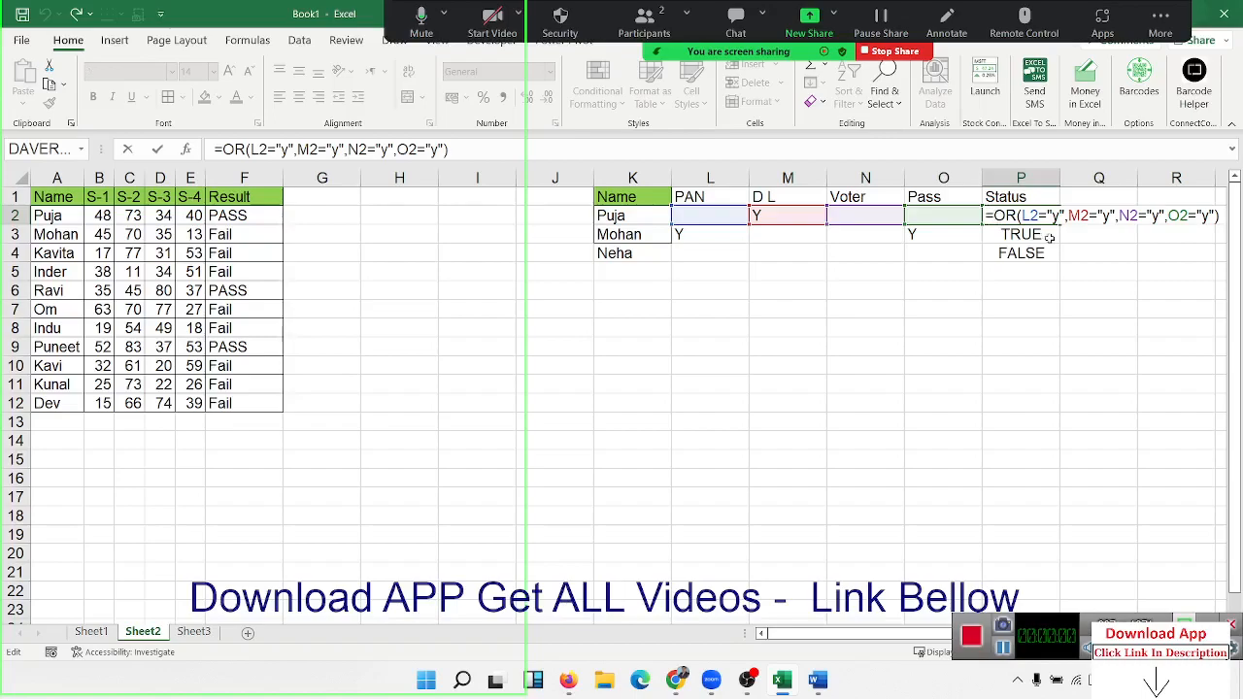
{"action": "type", "text": "IF("}
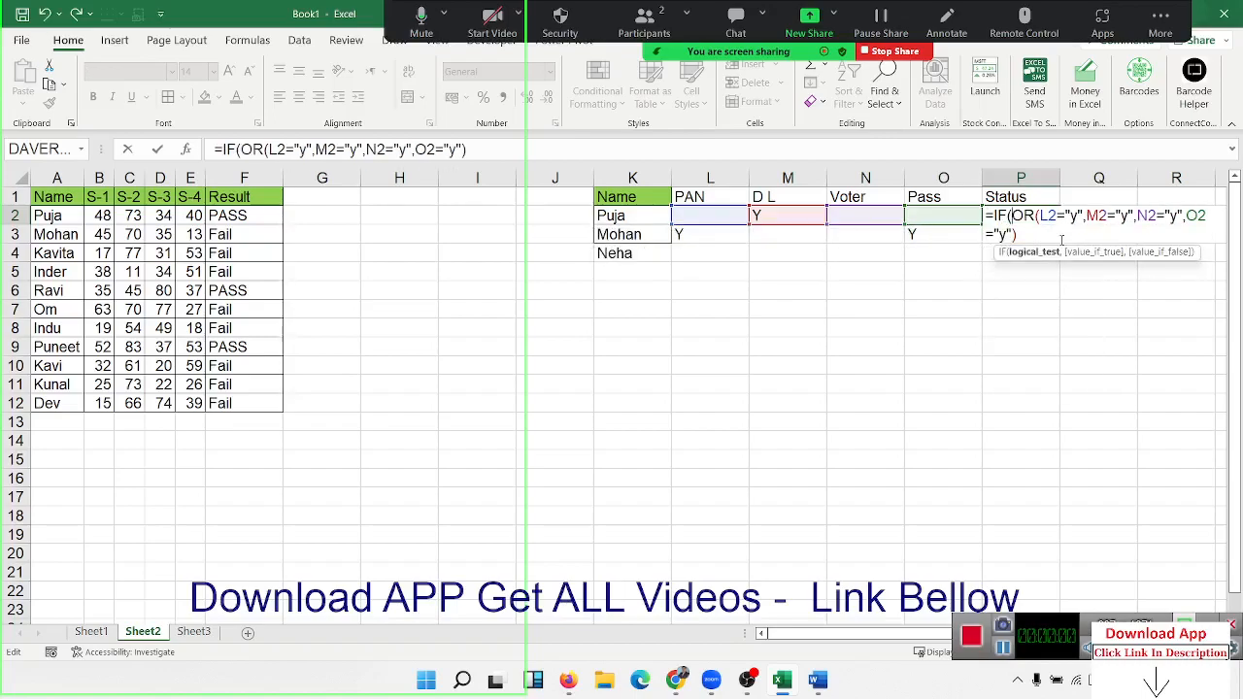
{"action": "left_click_drag", "start_coordinate": [1027, 218], "coordinate": [1018, 235]}
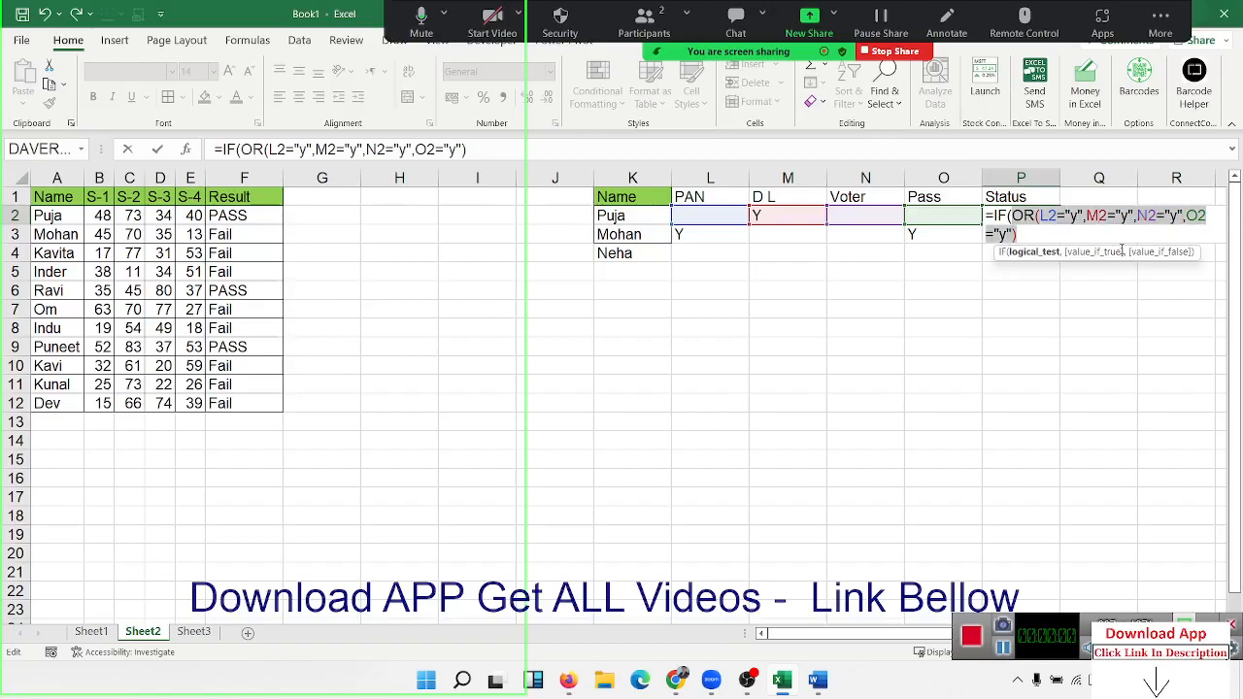
{"action": "left_click", "coordinate": [1043, 237]}
{"action": "type", "text": ",\"OK\",\"P"}
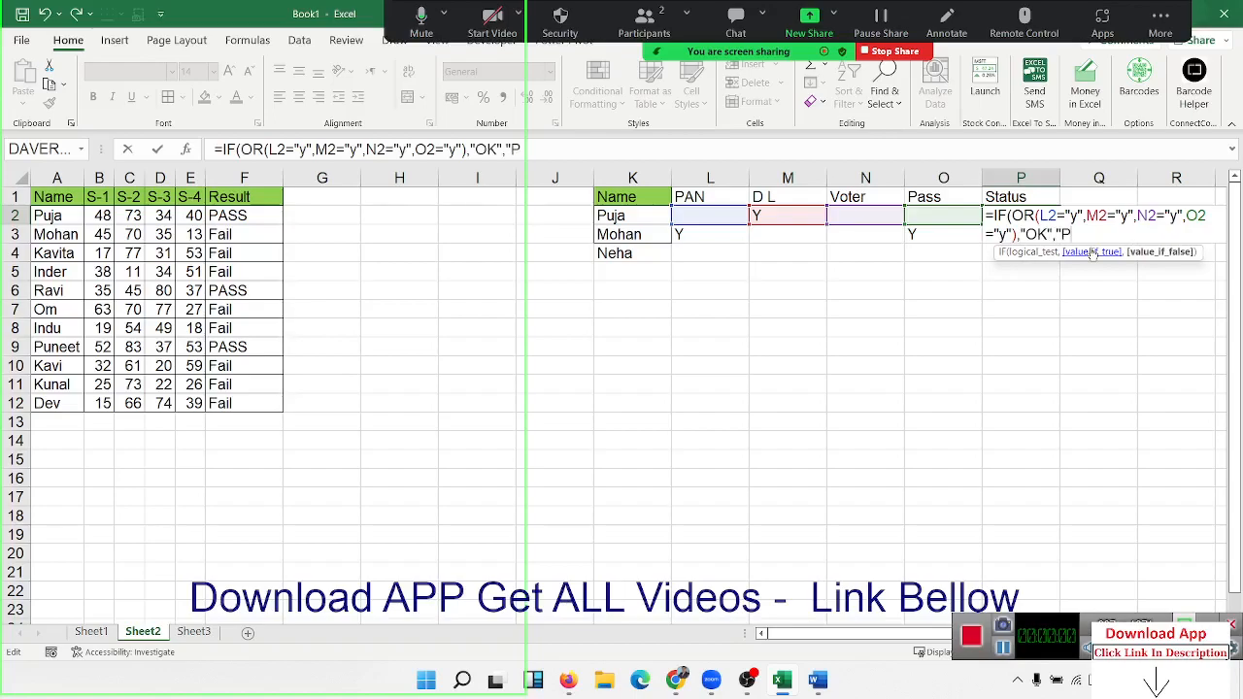
{"action": "type", "text": "ending\")"}
{"action": "key", "text": "Return"}
Fill the IF-OR status formula from P2 down to P4.
{"action": "key", "text": "Up"}
{"action": "key", "text": "shift+Down"}
{"action": "key", "text": "shift+Down"}
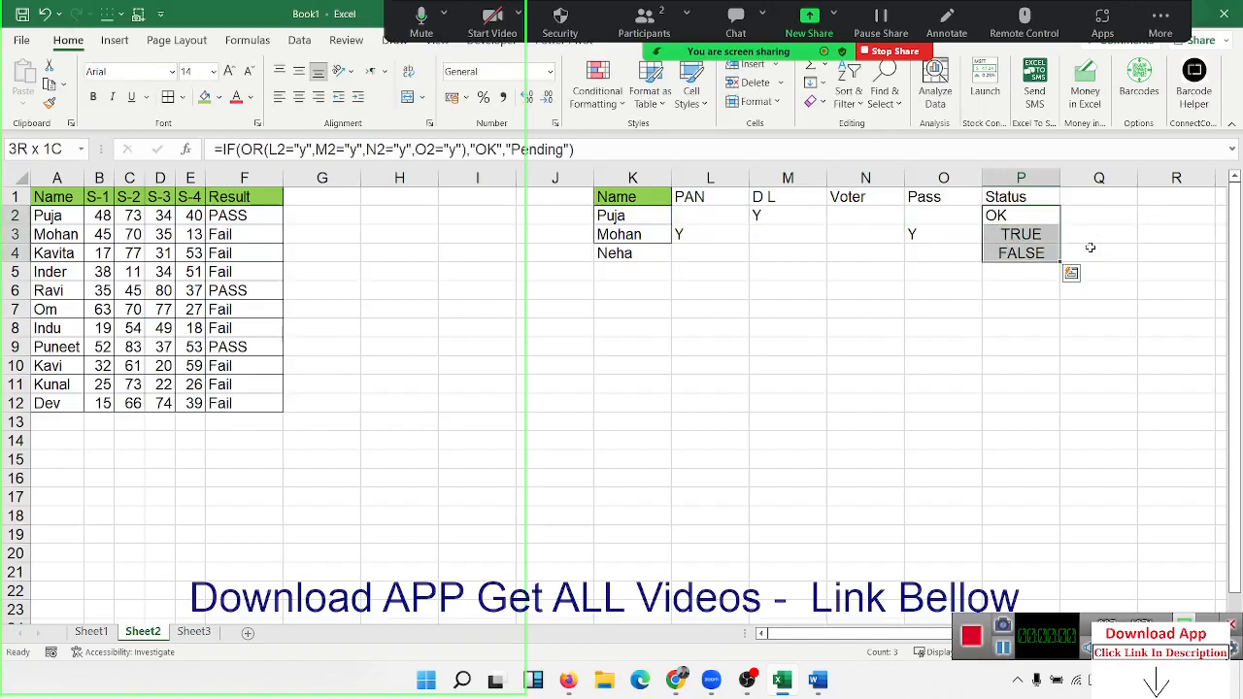
{"action": "key", "text": "ctrl+d"}
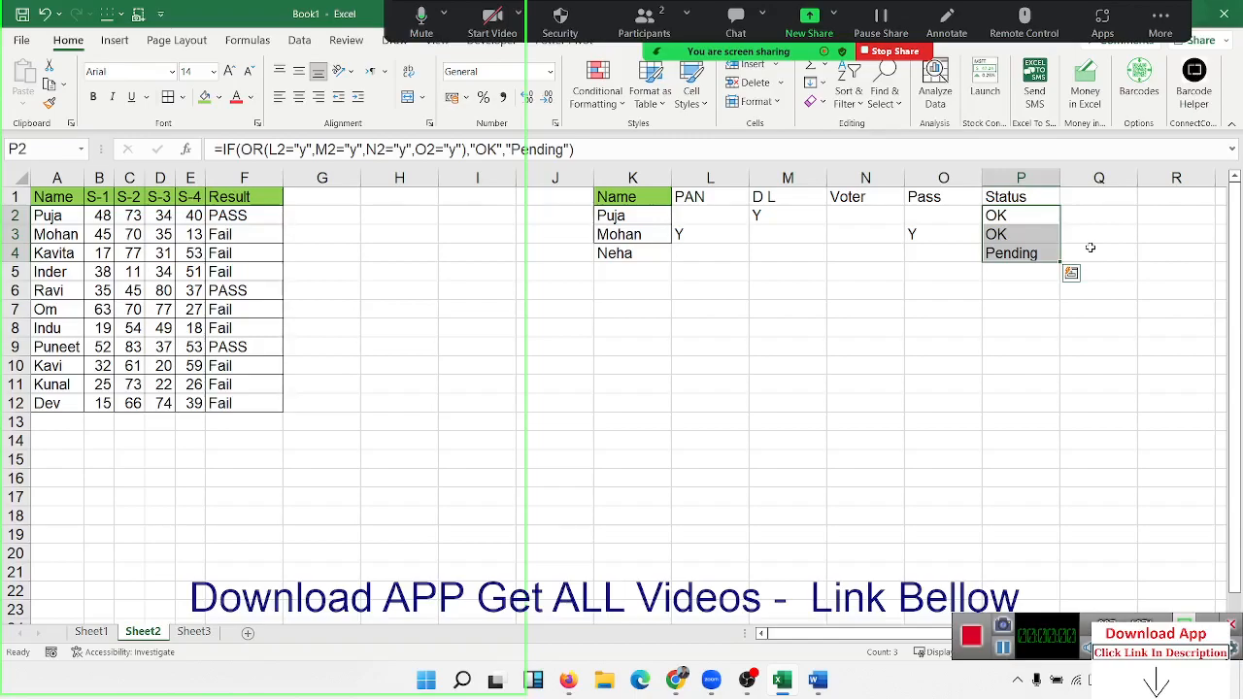
Switch to Sheet1 and start saving the workbook by browsing for a save location.
{"action": "left_click", "coordinate": [92, 632]}
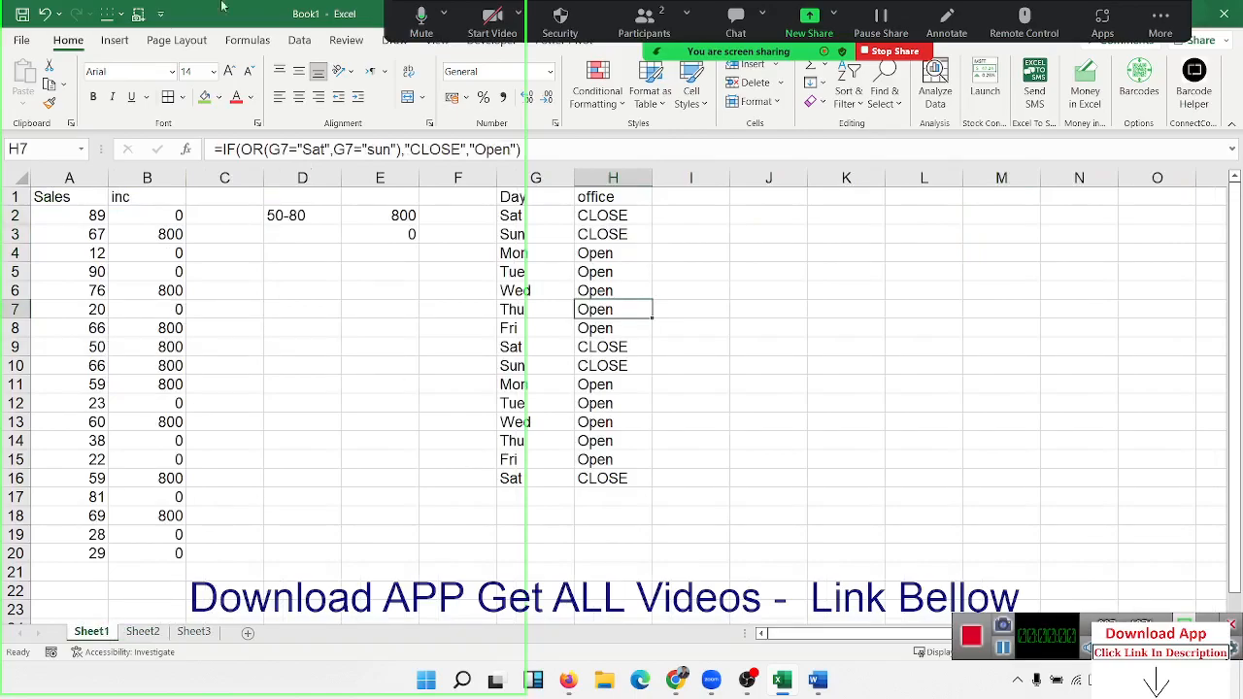
{"action": "left_click", "coordinate": [21, 40]}
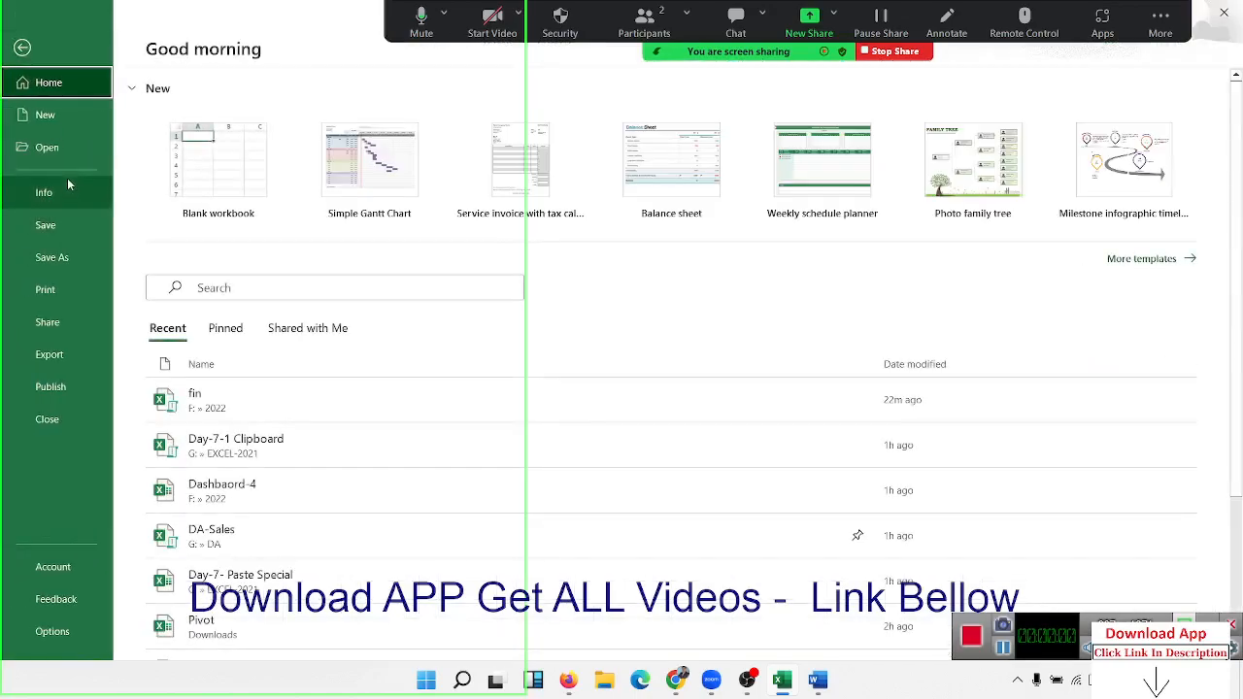
{"action": "left_click", "coordinate": [70, 225]}
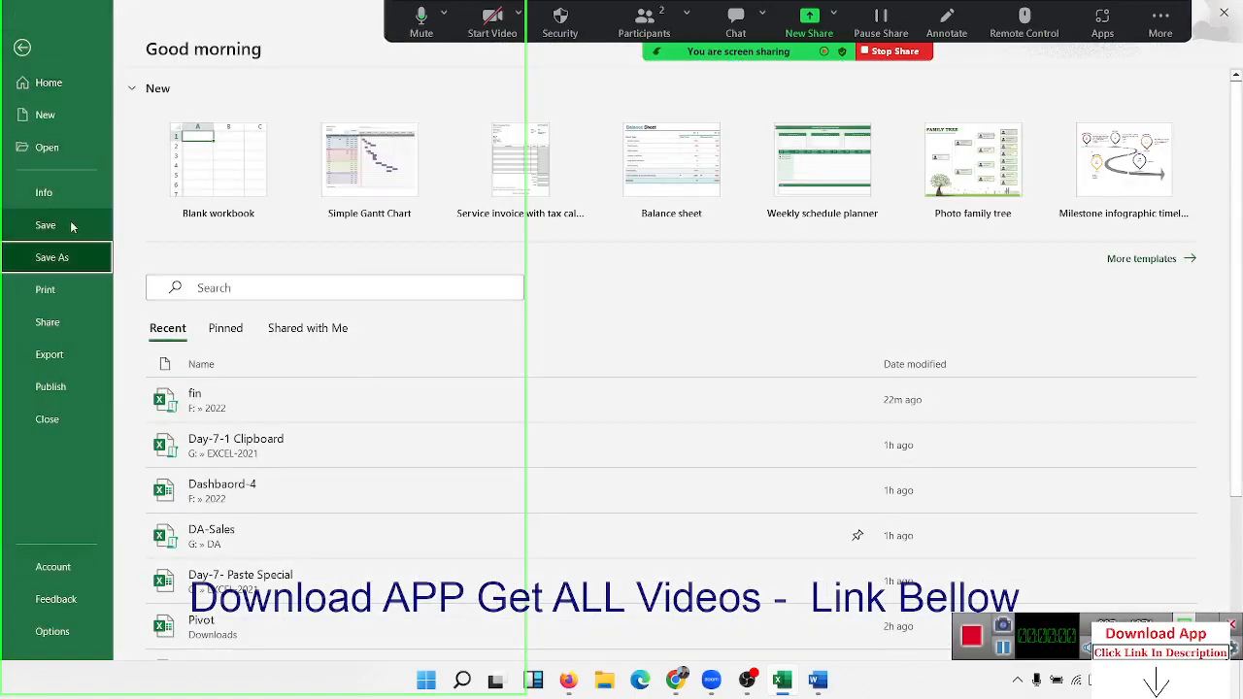
{"action": "left_click", "coordinate": [236, 320]}
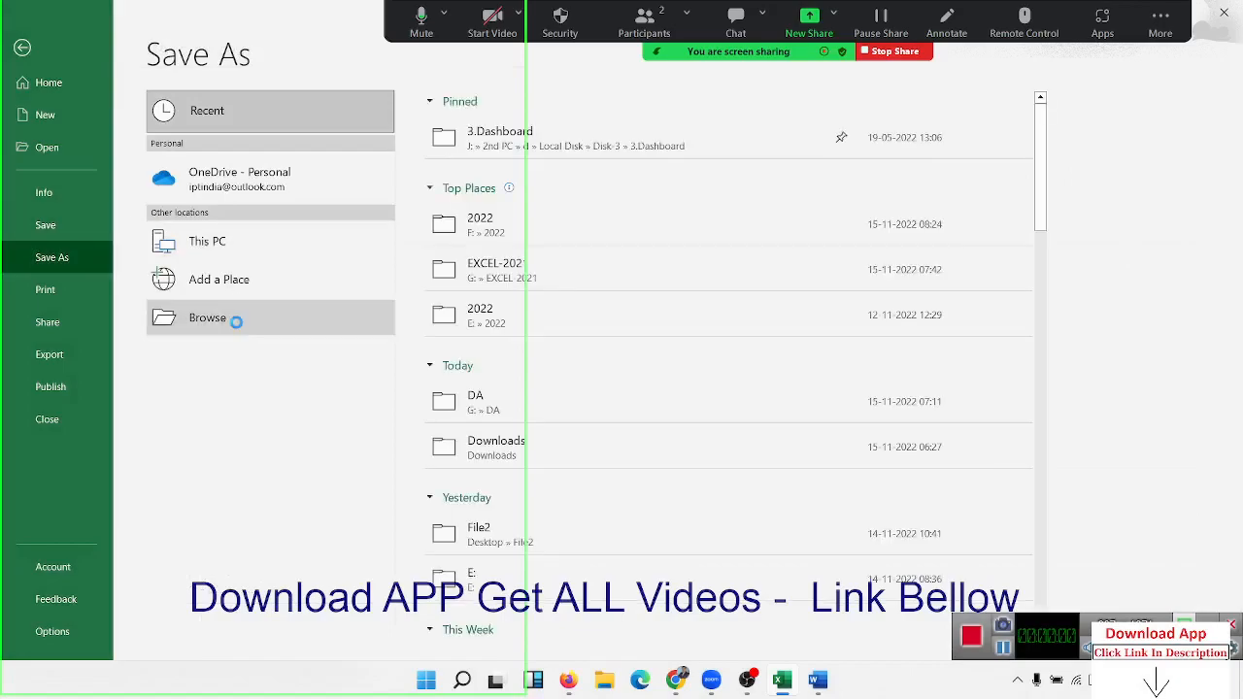